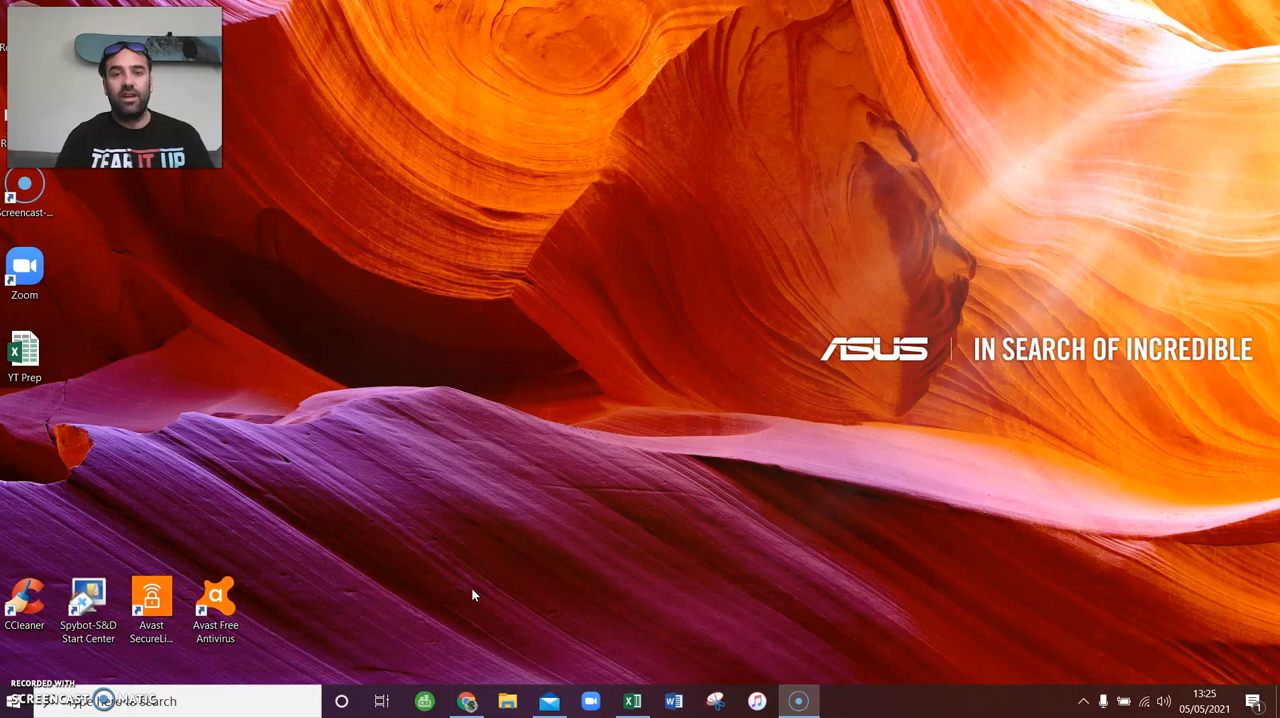
- Switch to the YT Prep workbook in Excel and look through the numbered task list on Sheet2
click(418, 535)
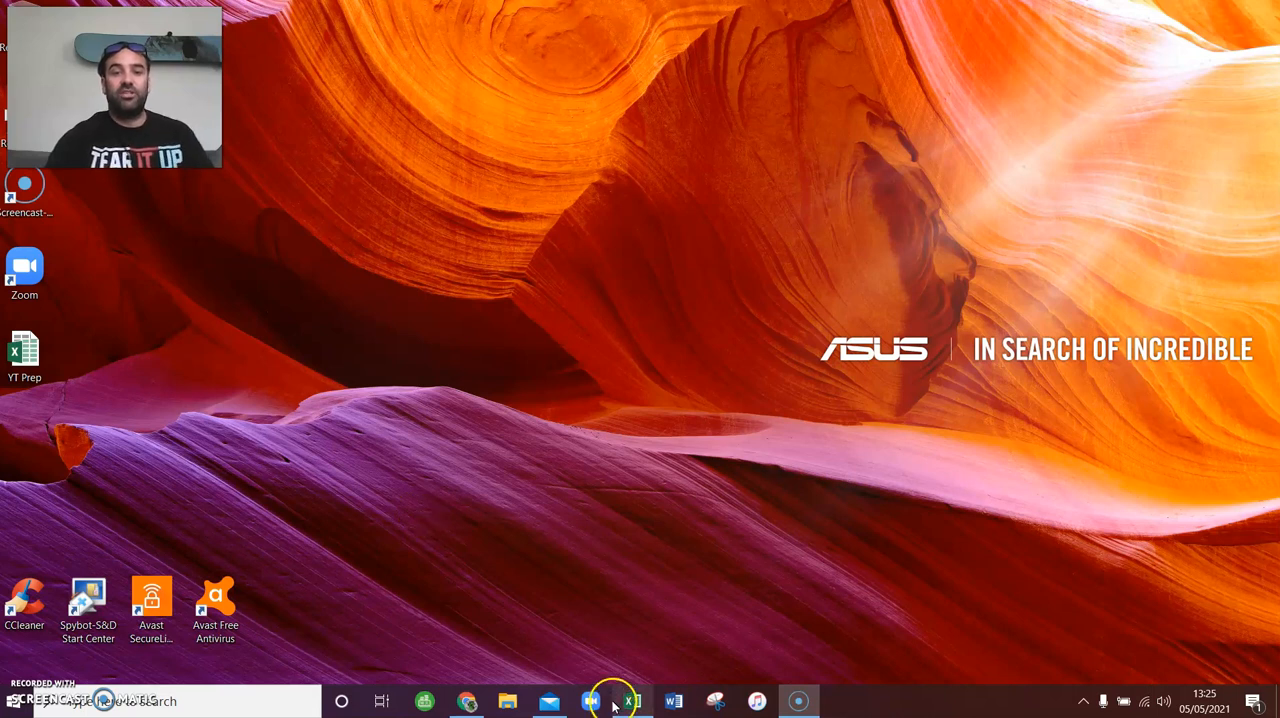
mouse_move(624, 700)
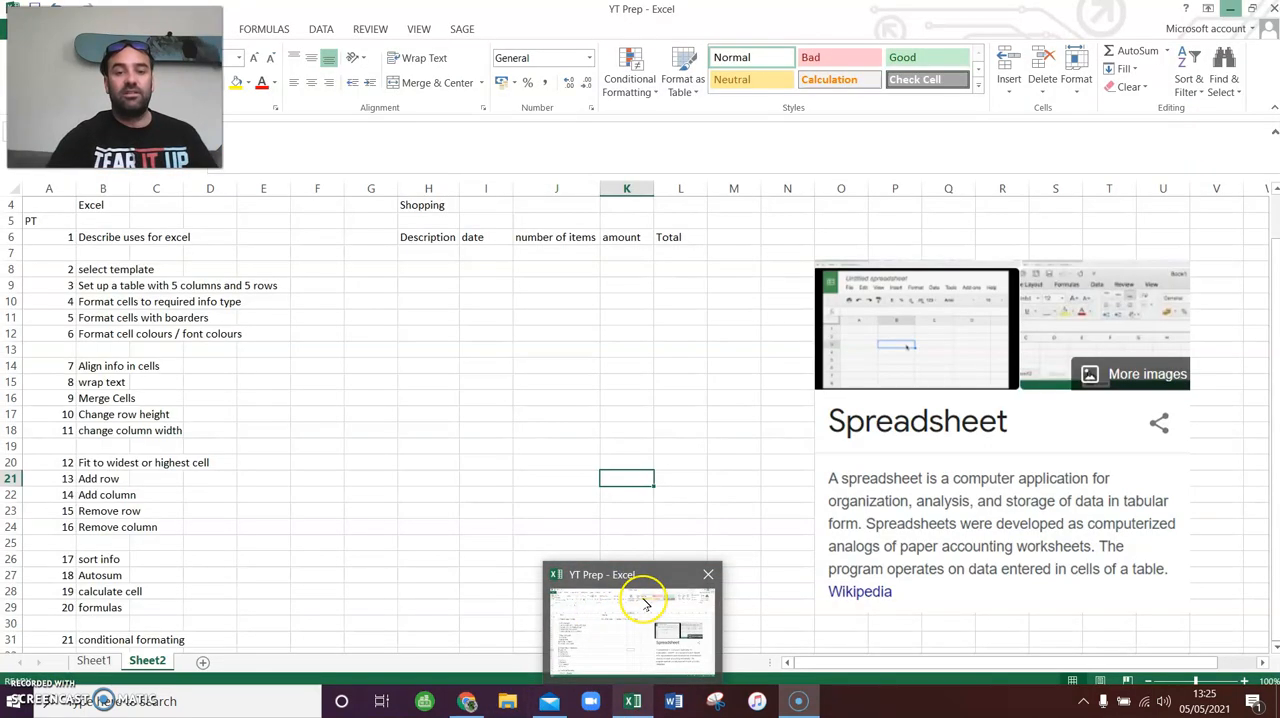
click(643, 598)
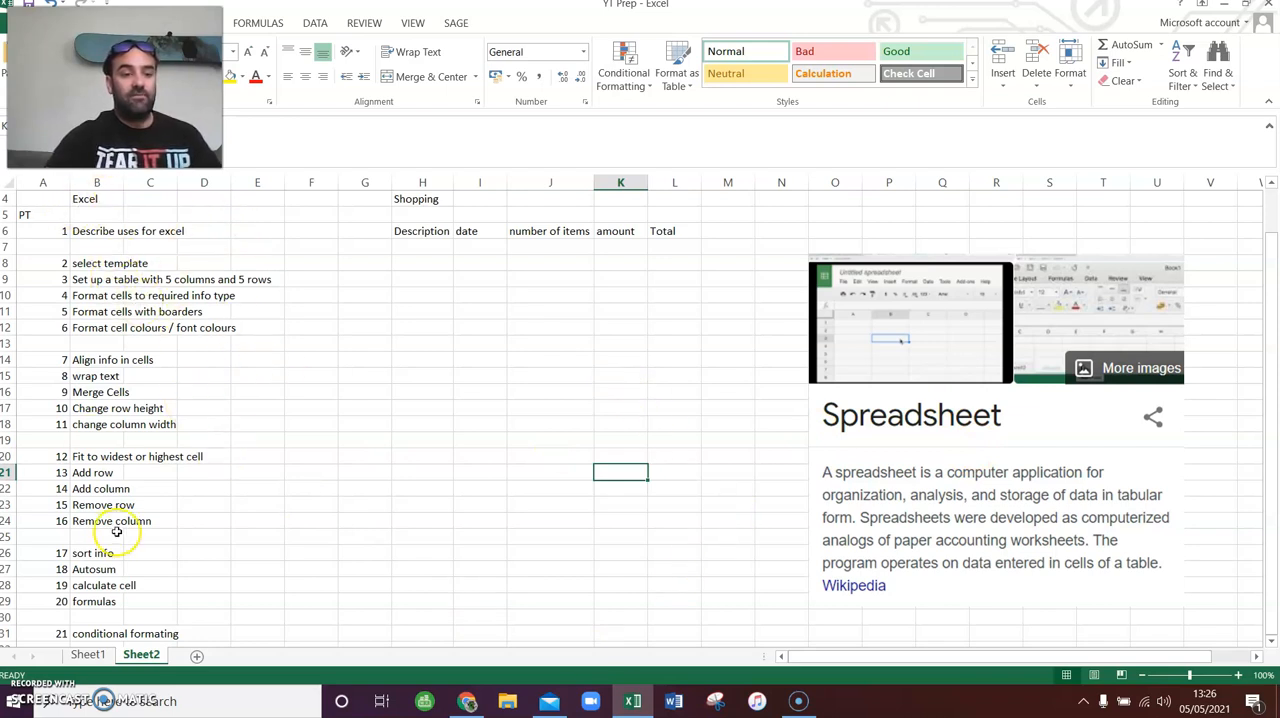
scroll(130, 510, down, 3)
scroll(143, 486, up, 5)
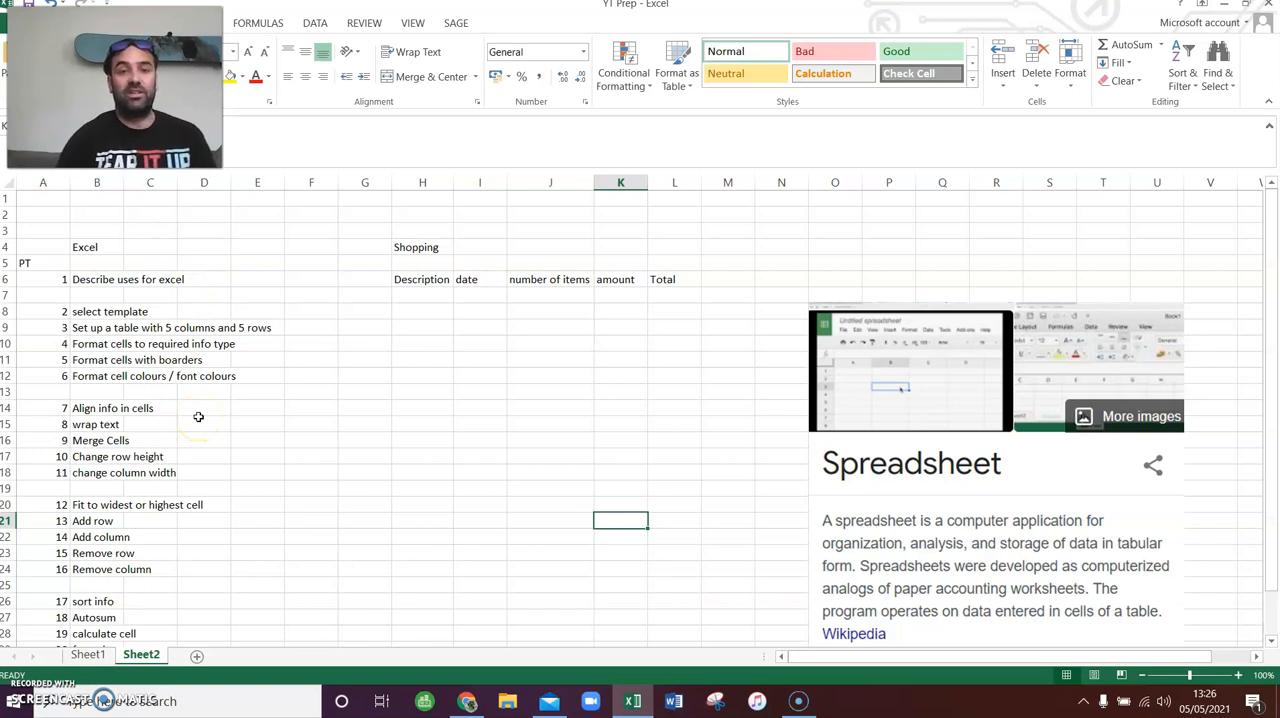
- Browse the Business template category in a new Excel 2013 window and return to the YT Prep workbook
click(622, 703)
right_click(620, 704)
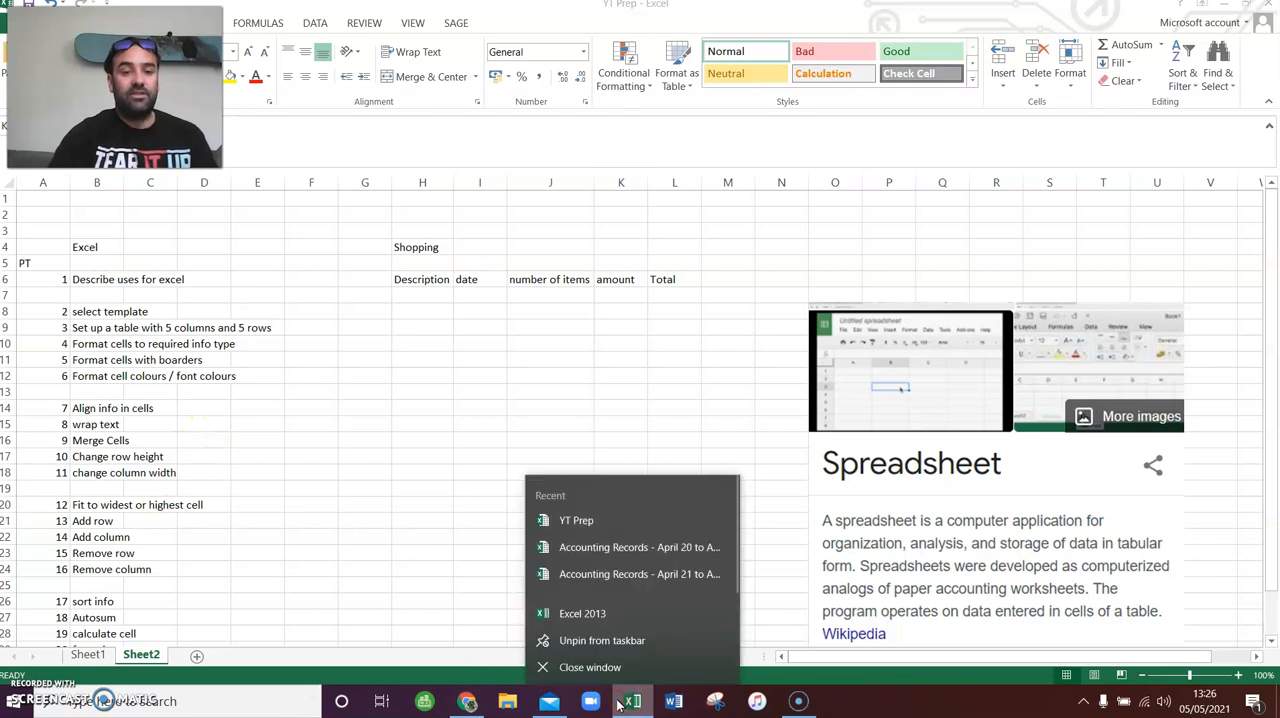
click(584, 610)
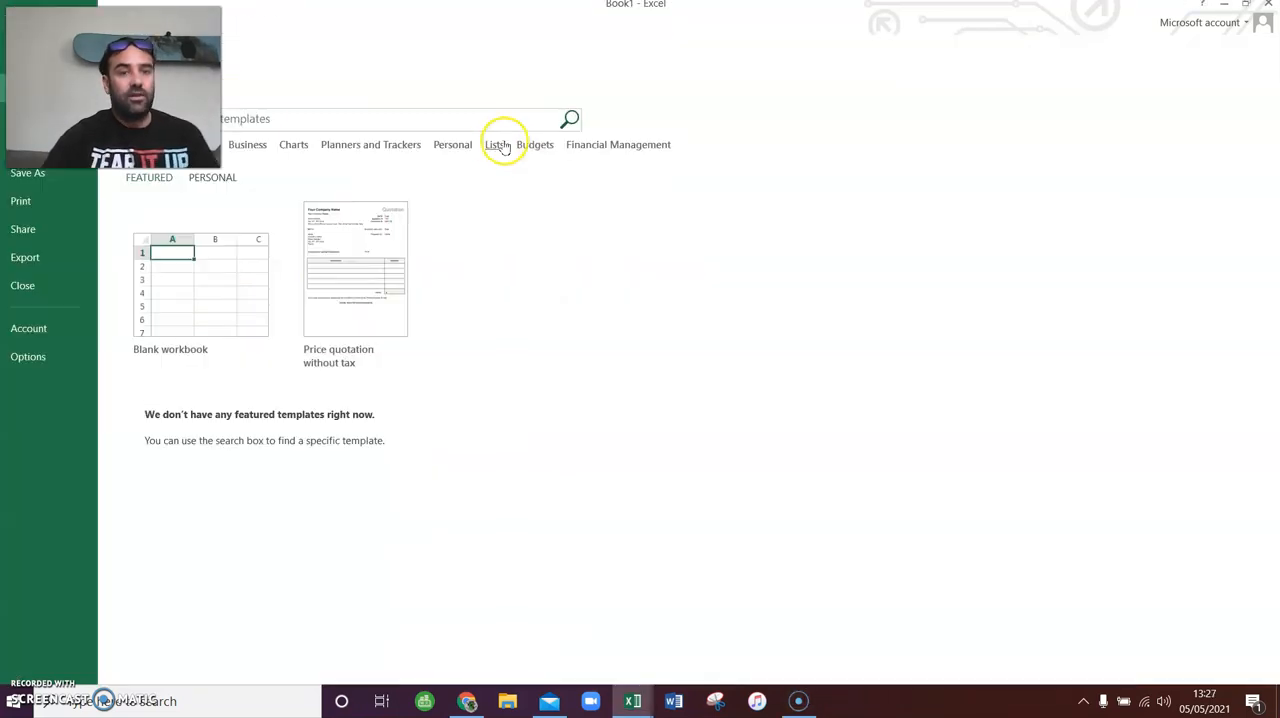
click(246, 150)
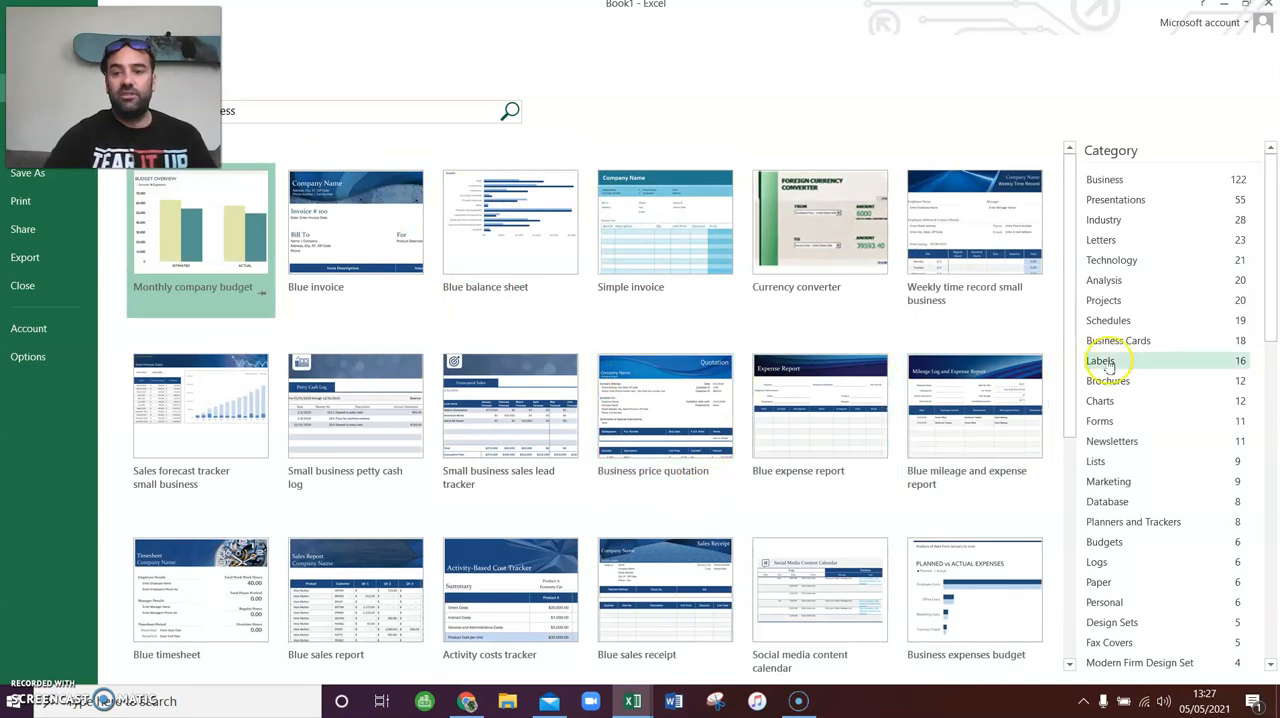
scroll(1156, 530, down, 4)
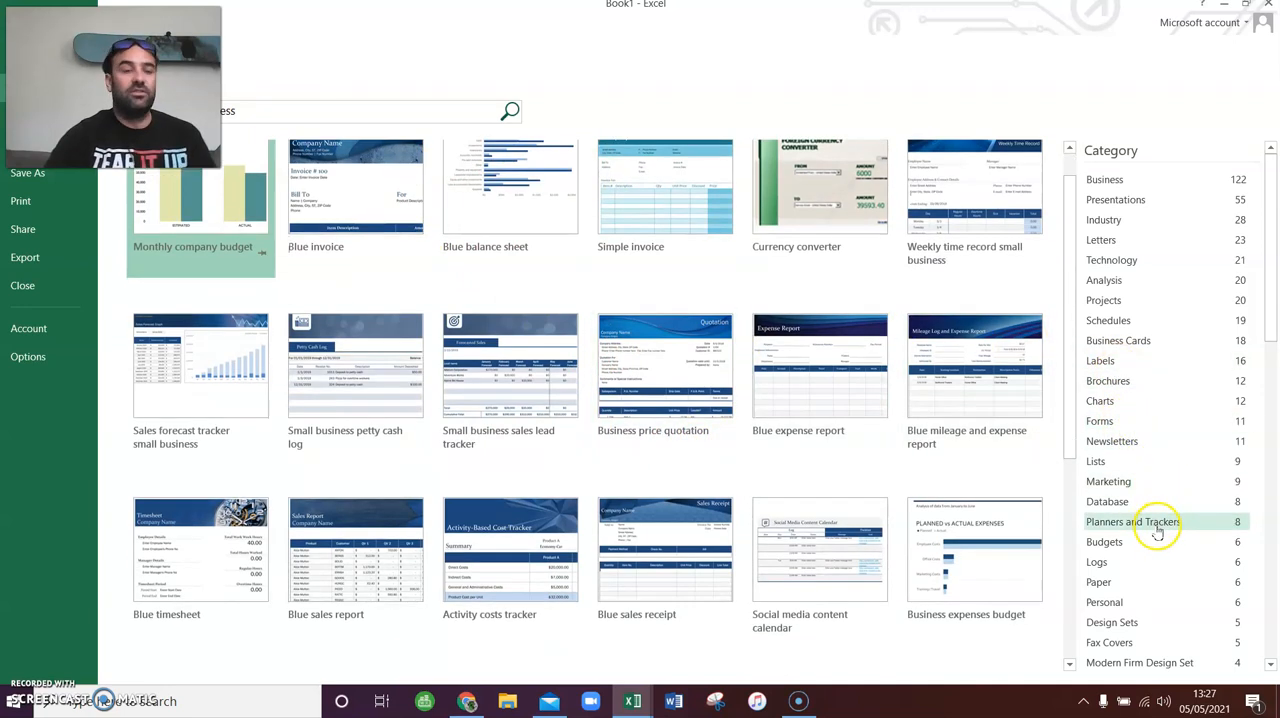
scroll(1161, 537, up, 4)
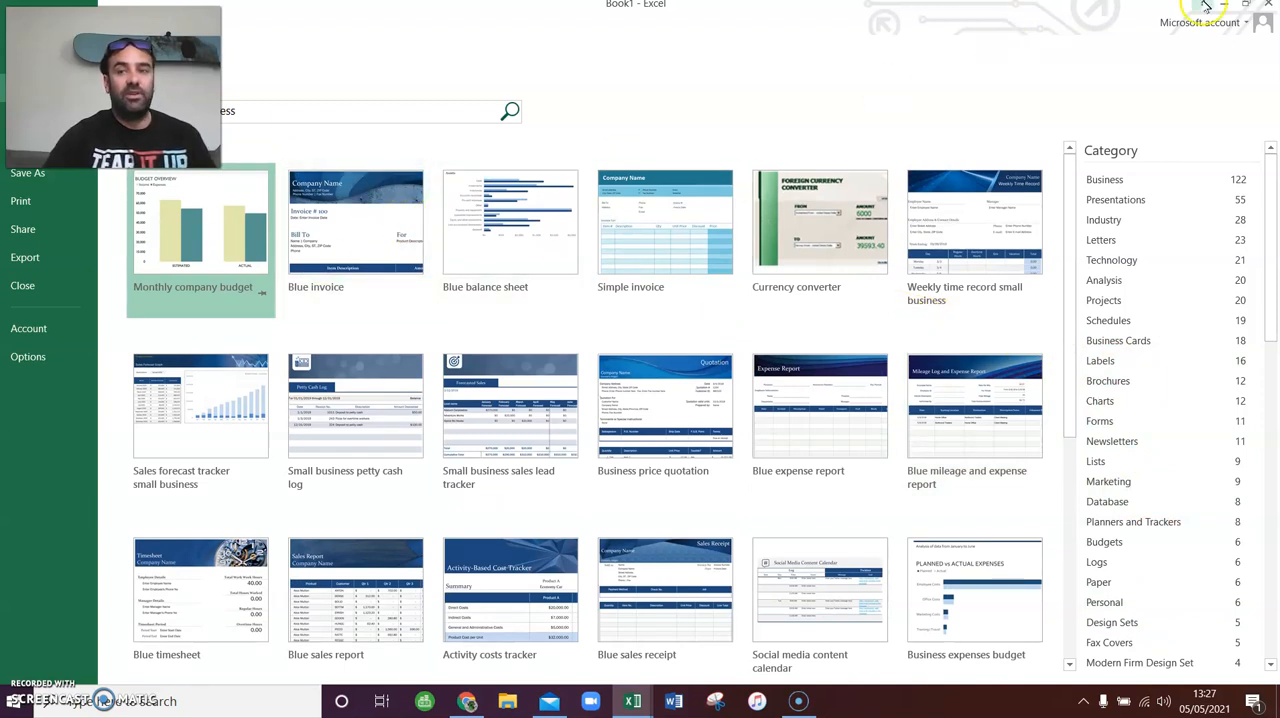
key(Escape)
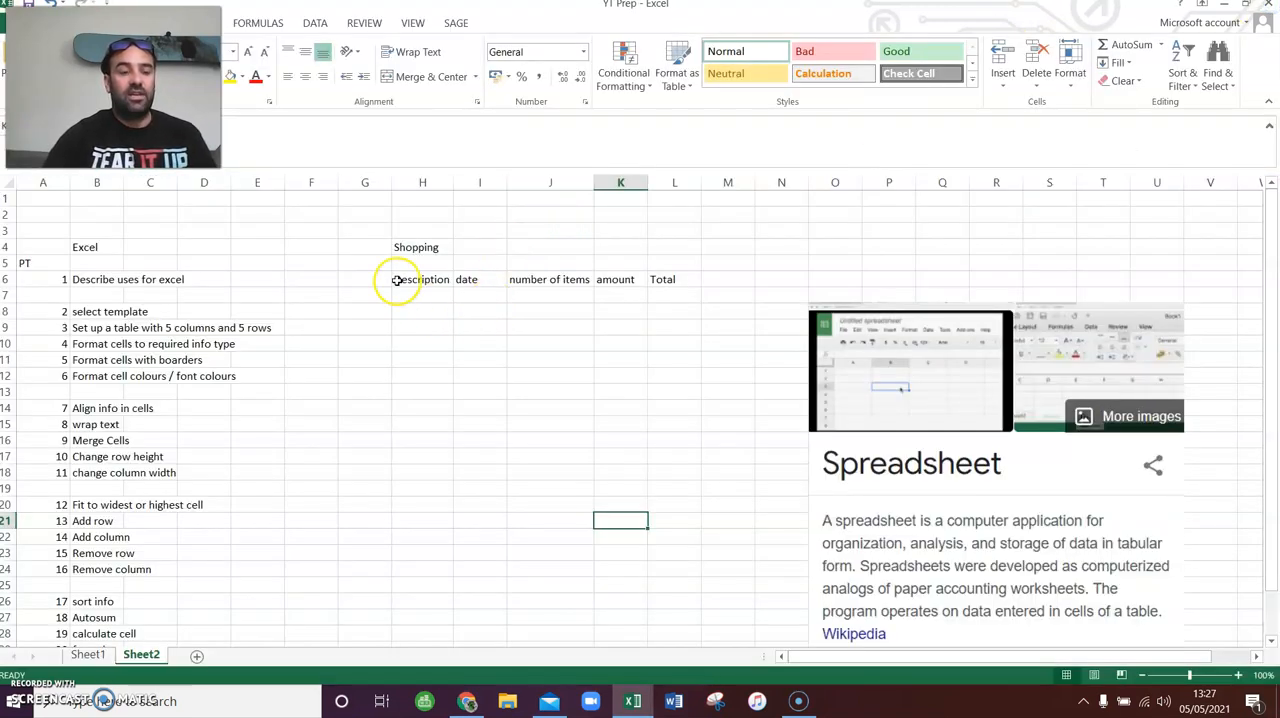
- Mark the "select template" and "Describe uses for excel" tasks as done in cells F8 and F6
click(355, 310)
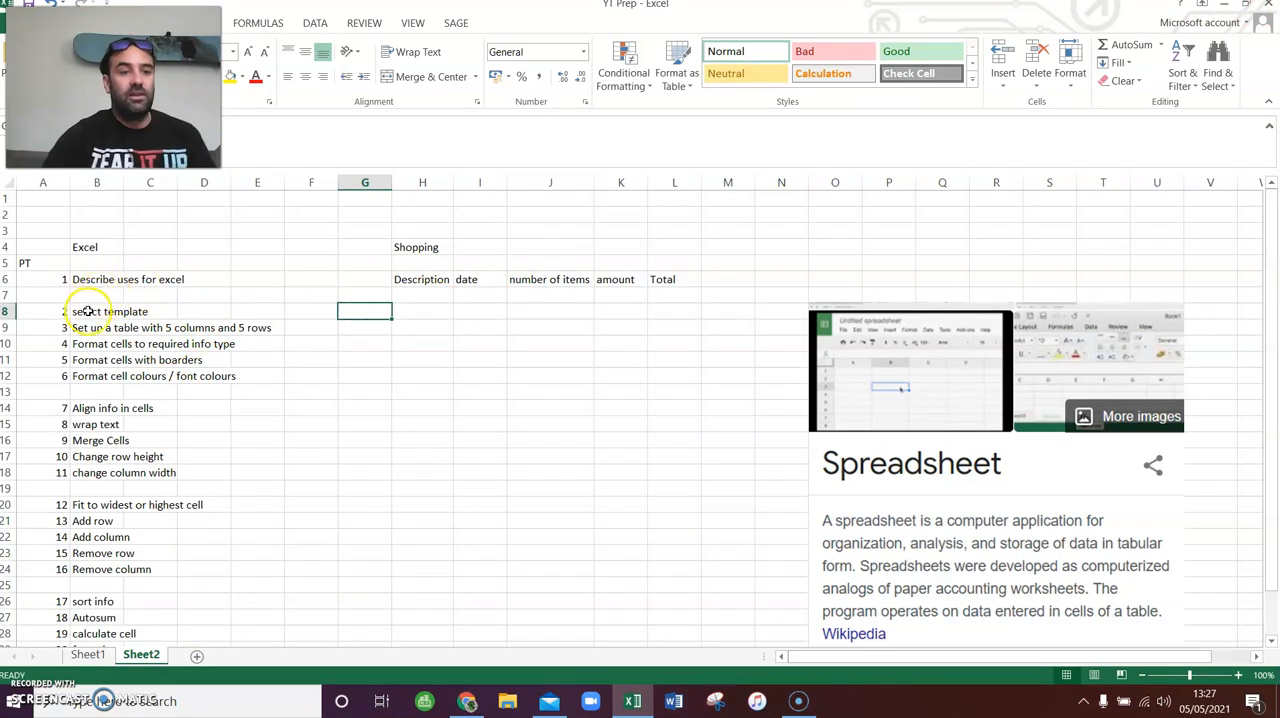
click(88, 312)
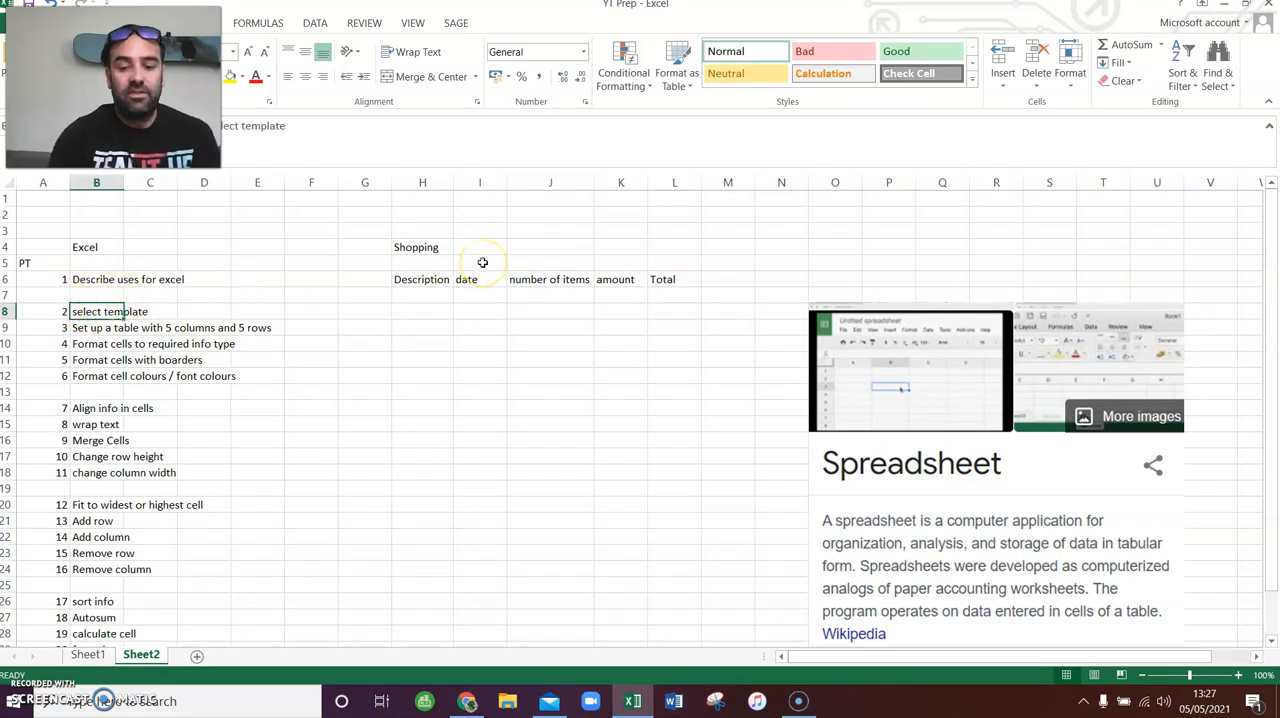
key(Right)
key(Right)
key(Right)
key(Right)
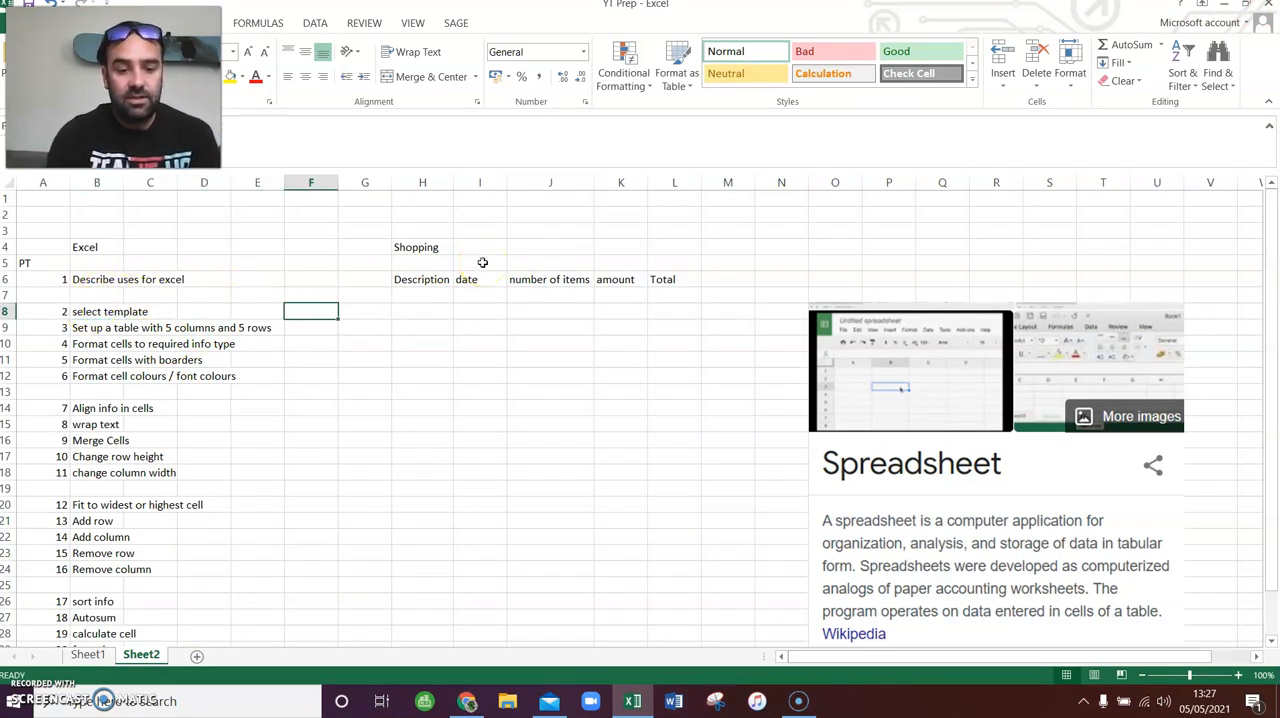
text(done)
key(Up)
key(Up)
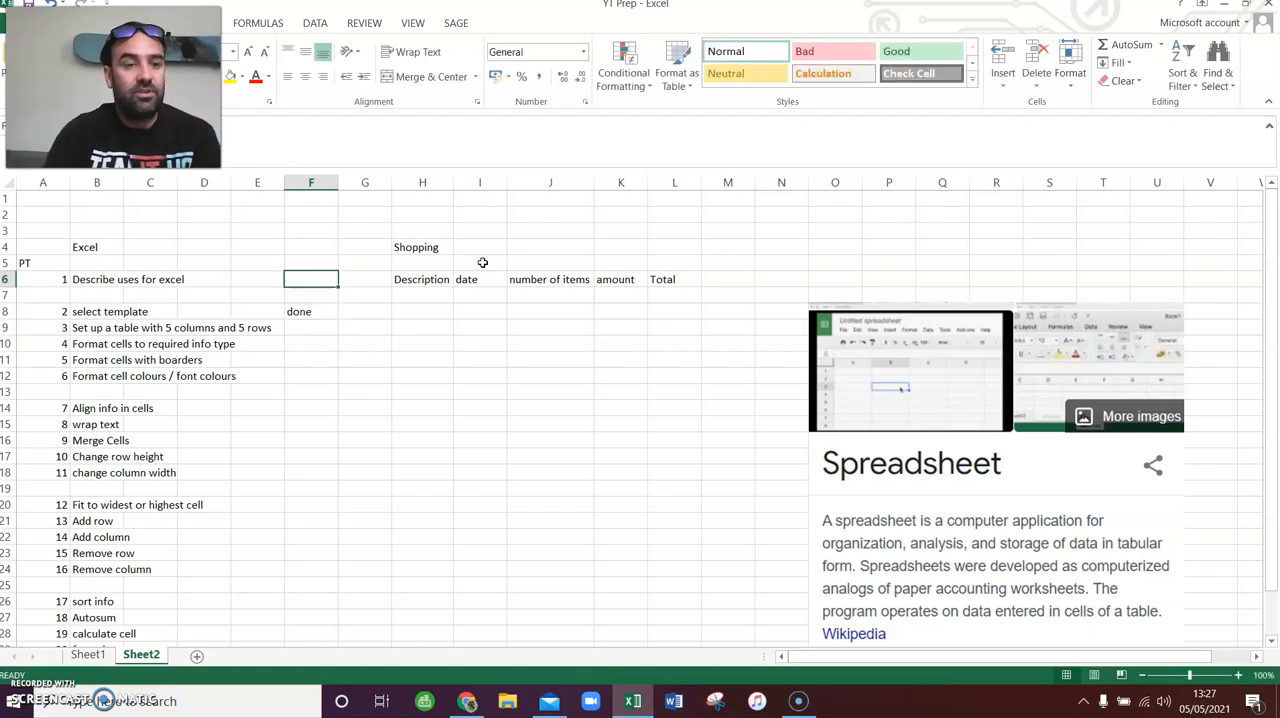
text(done)
key(Down)
key(Down)
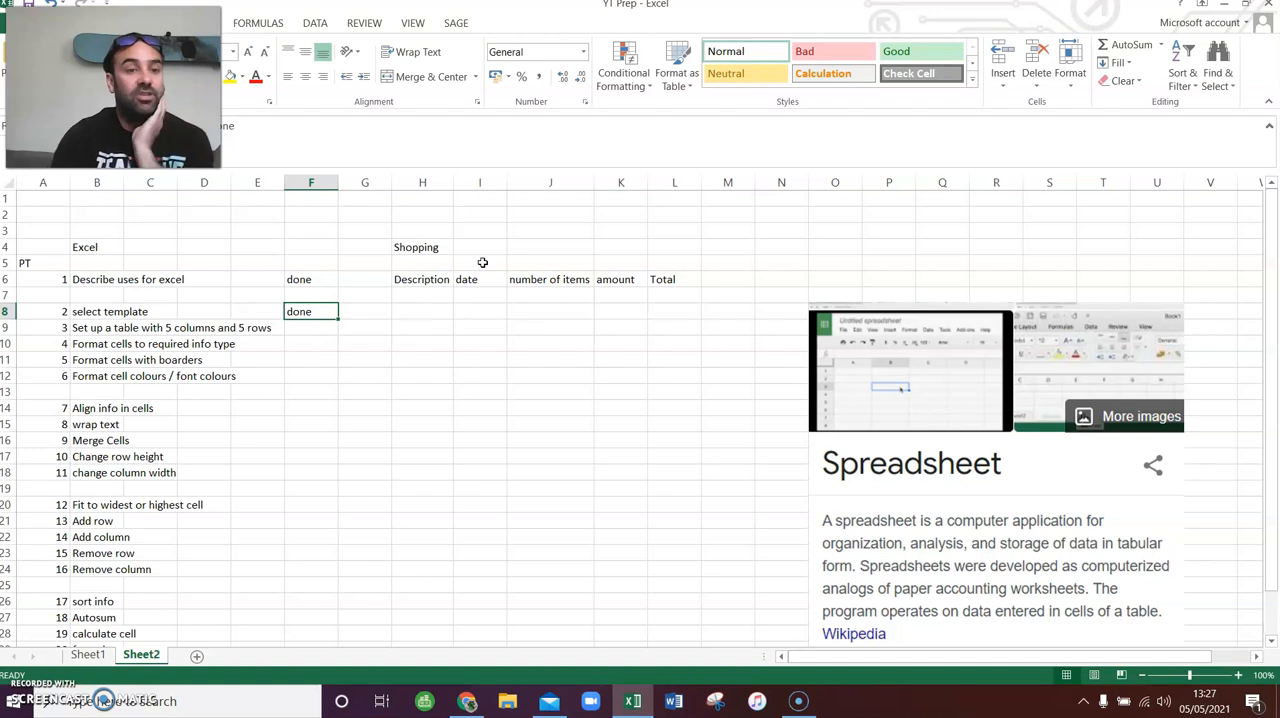
key(Left)
key(Left)
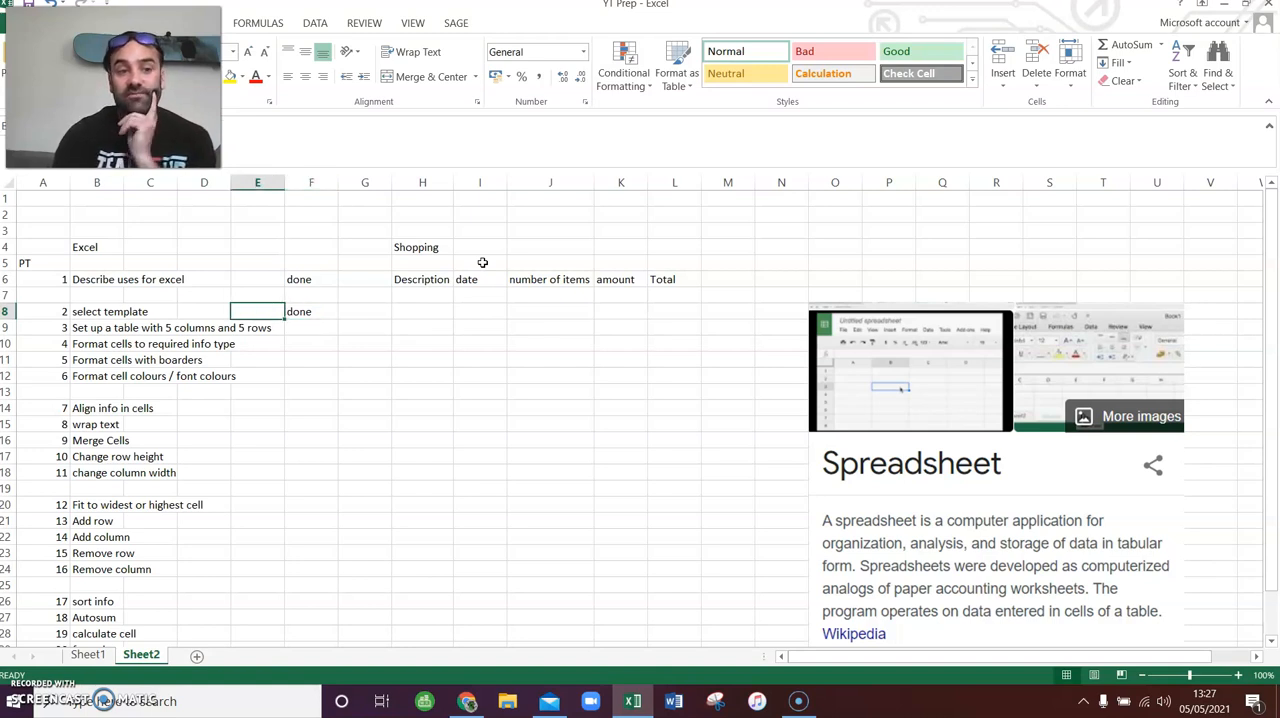
key(Down)
key(Left)
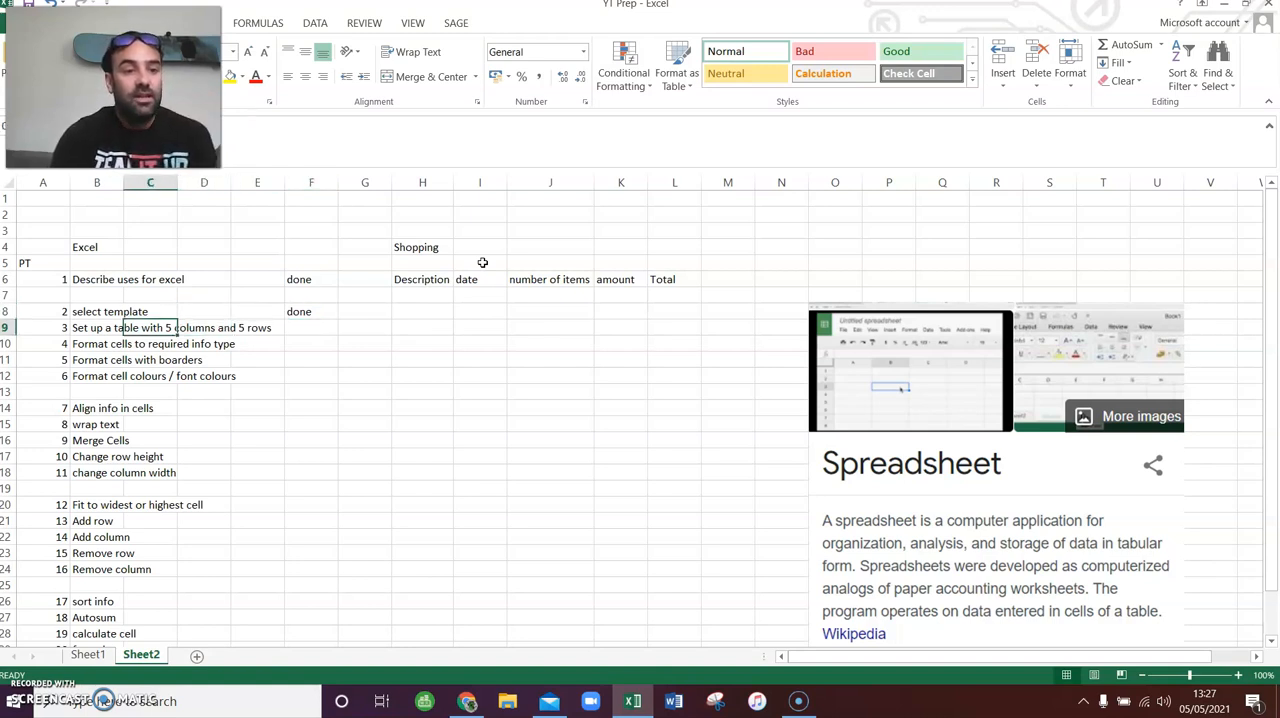
key(Left)
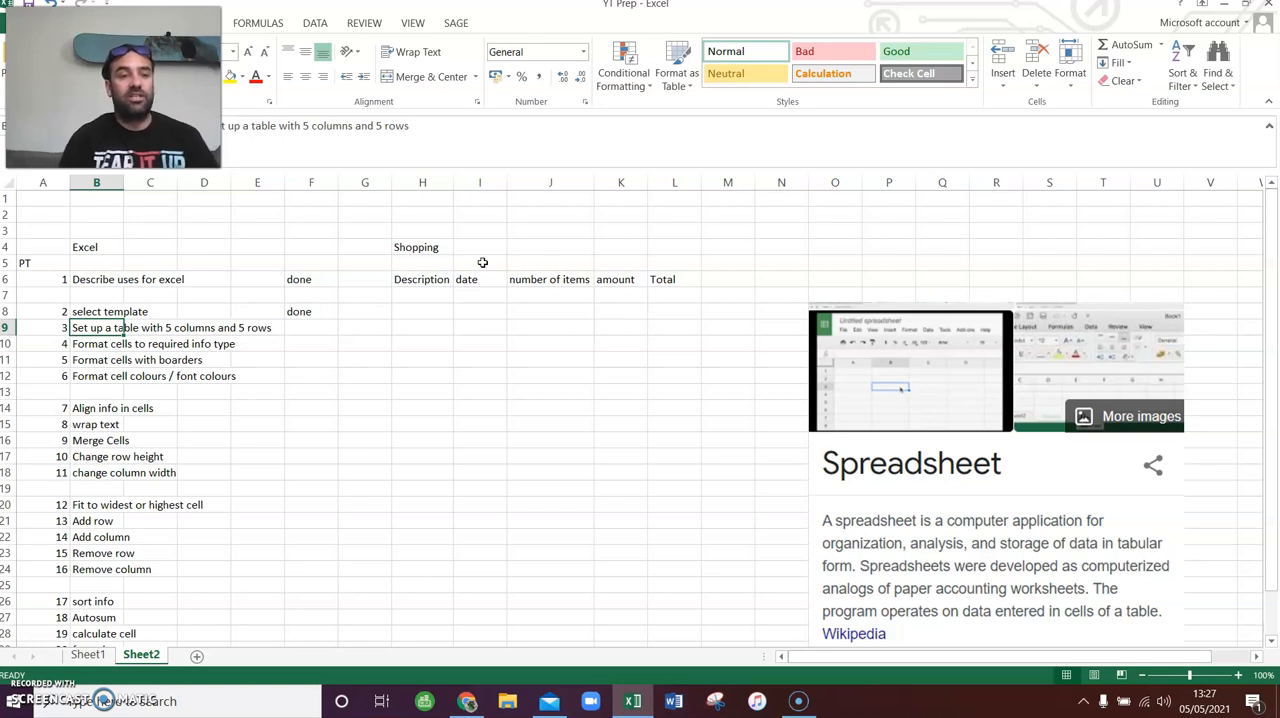
- Copy the Shopping title and its column headings from range H4:L6 on Sheet2
click(447, 240)
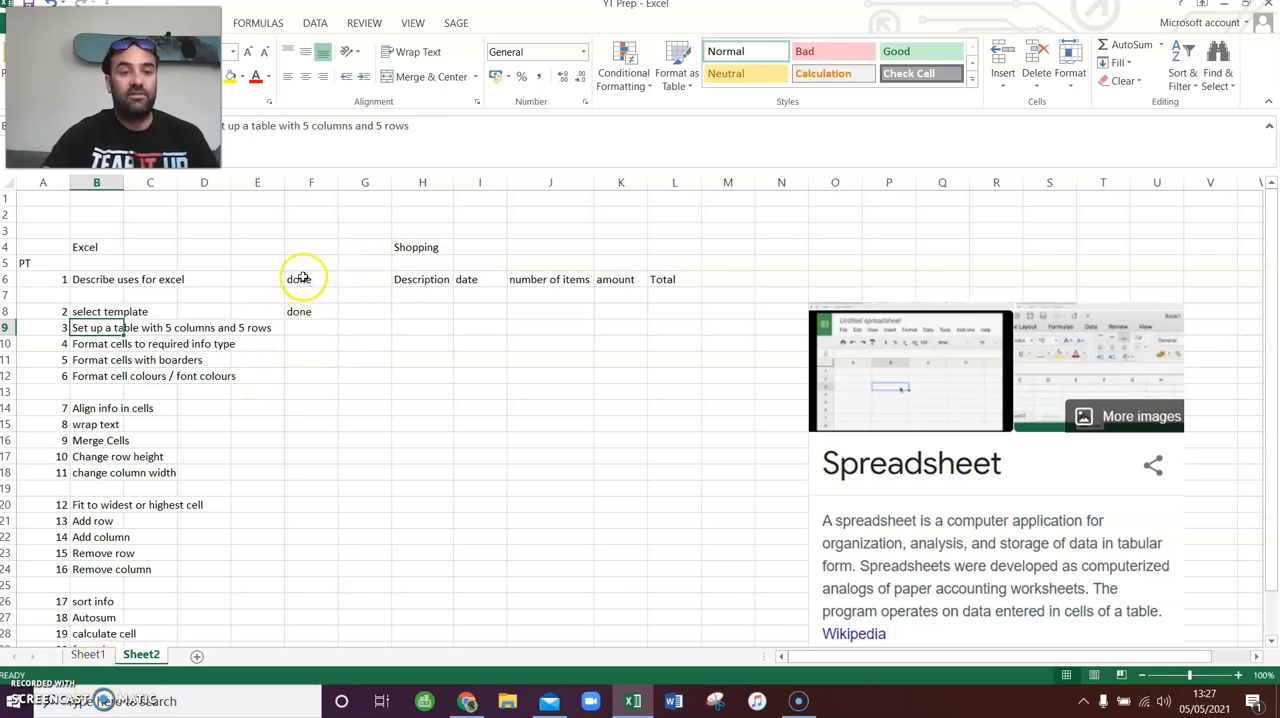
drag(413, 246, 670, 280)
right_click(596, 273)
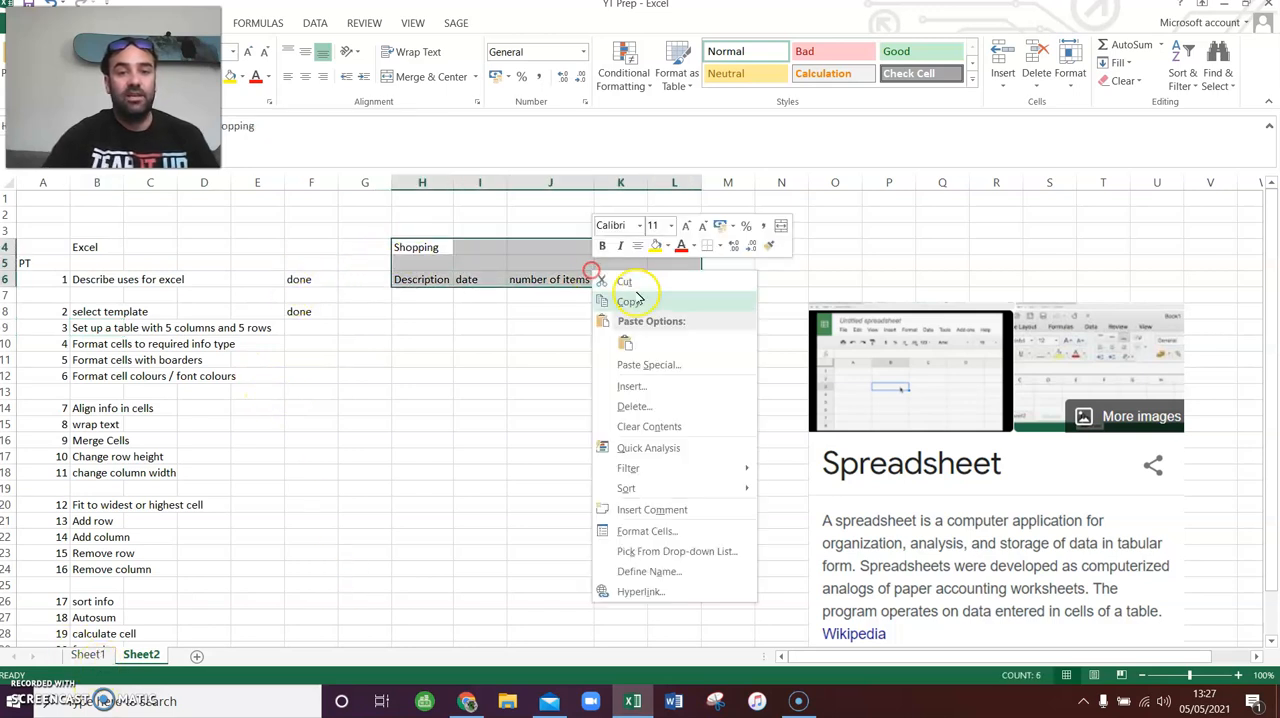
click(643, 303)
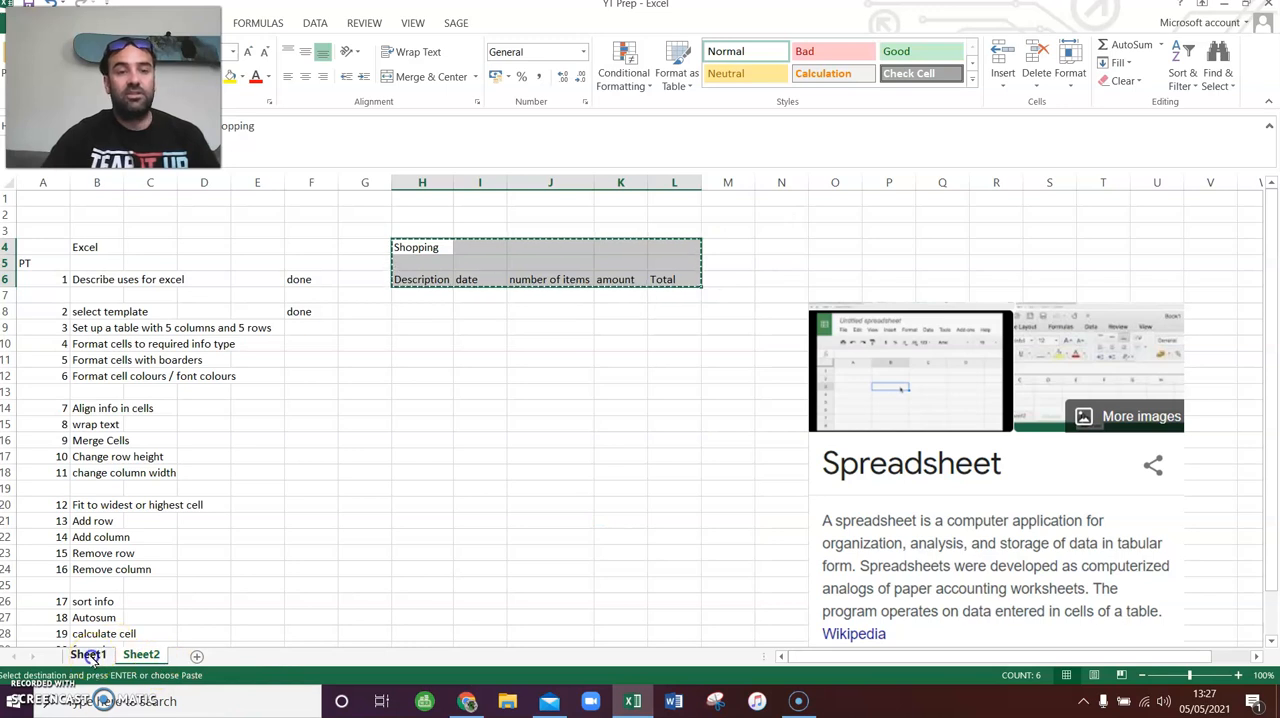
- Paste the copied shopping title and headings into Sheet1, starting at cell C3
click(88, 654)
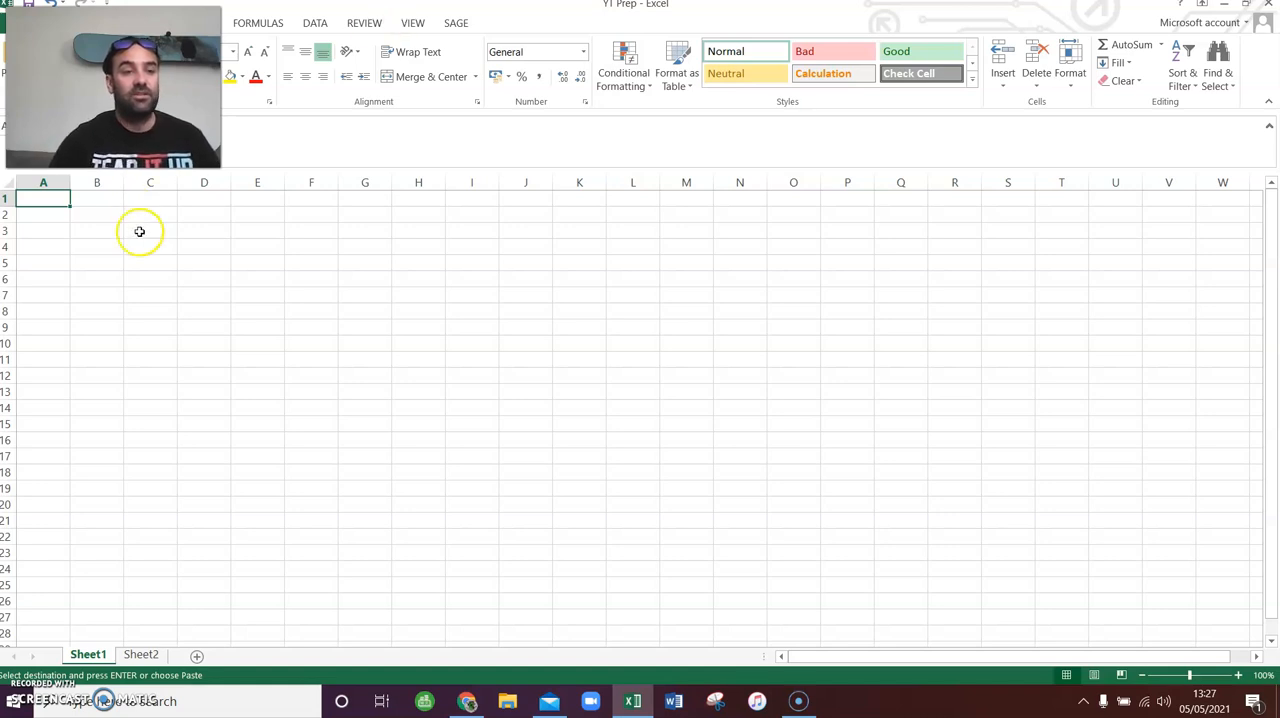
click(199, 256)
click(267, 185)
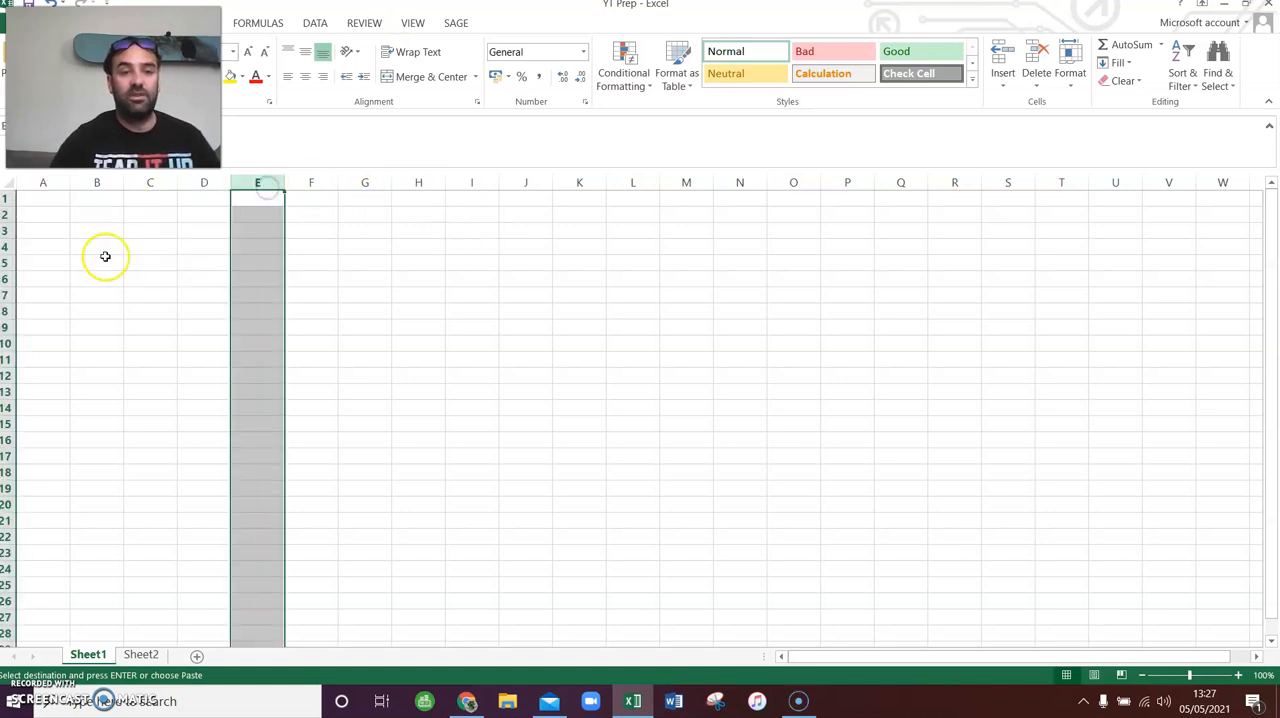
click(12, 246)
click(182, 289)
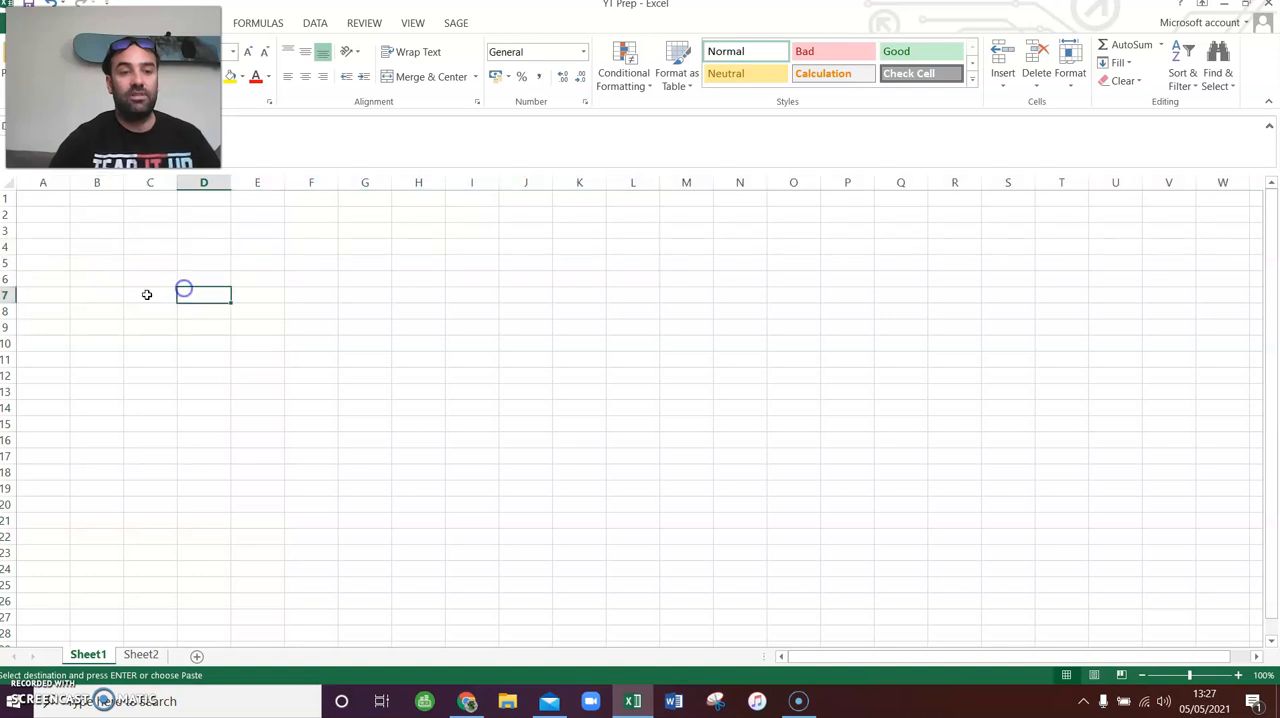
click(99, 268)
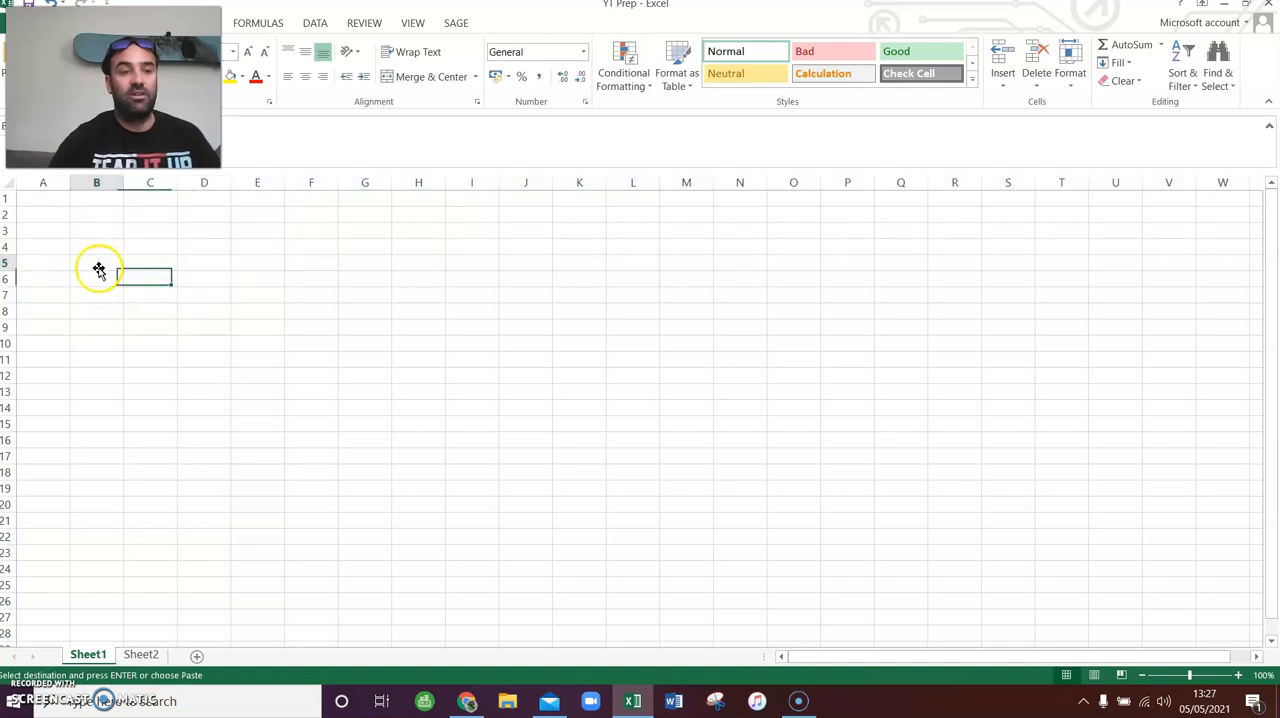
click(153, 248)
right_click(149, 233)
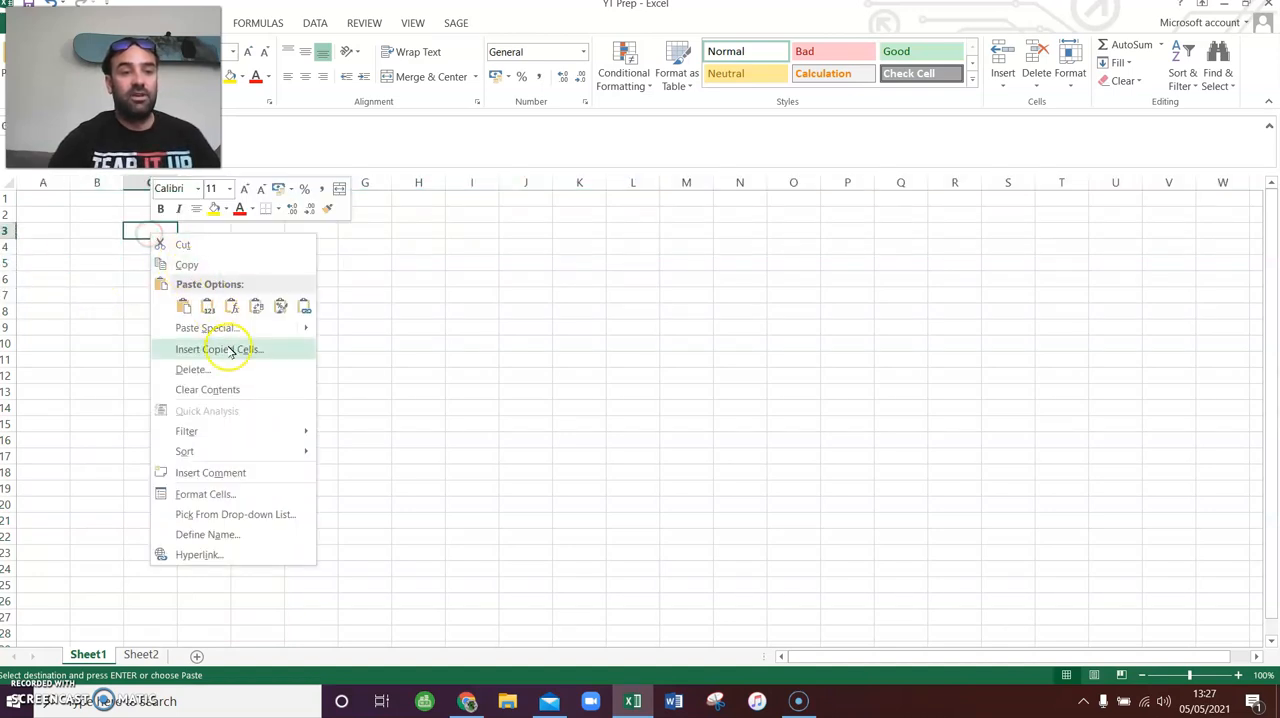
click(183, 306)
click(192, 312)
- Extend the title in cell C3 to read "Shopping list"
click(149, 231)
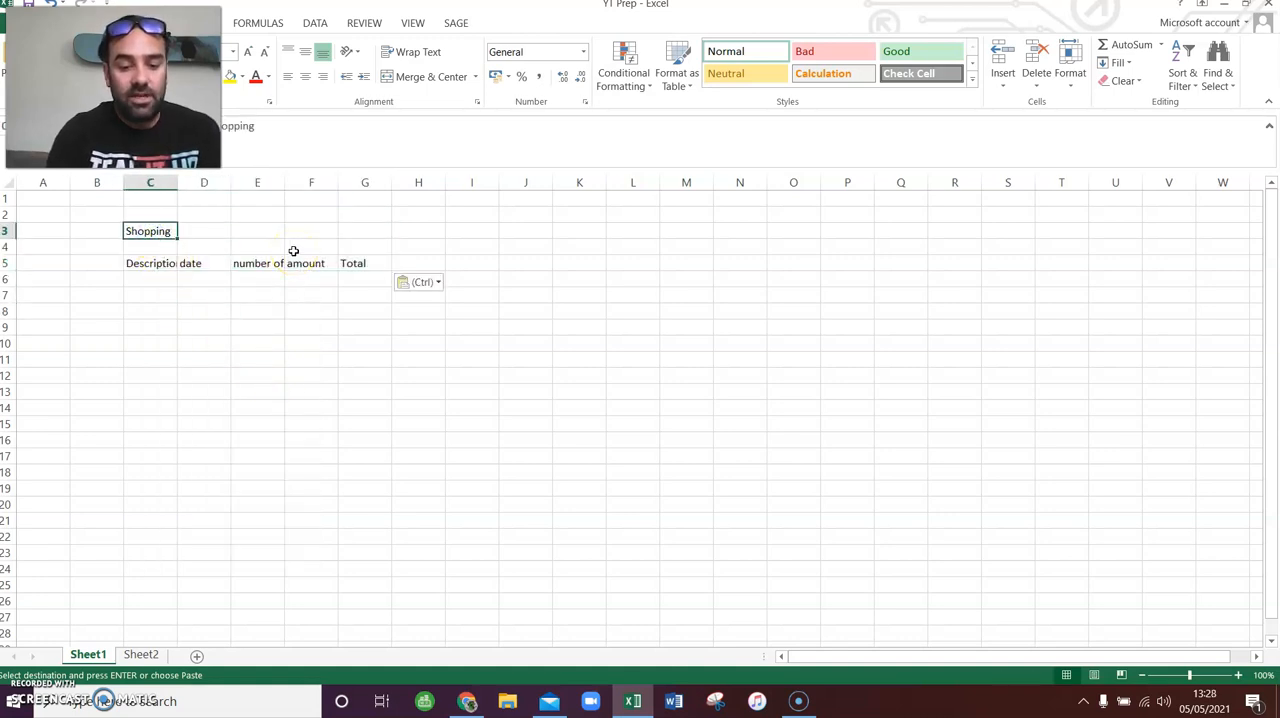
click(381, 132)
text(list)
key(Return)
- Enter eggs, bread, milk, chocolate and chips under the Description heading in cells C6 to C10
key(Up)
key(Up)
key(Down)
key(Down)
key(Down)
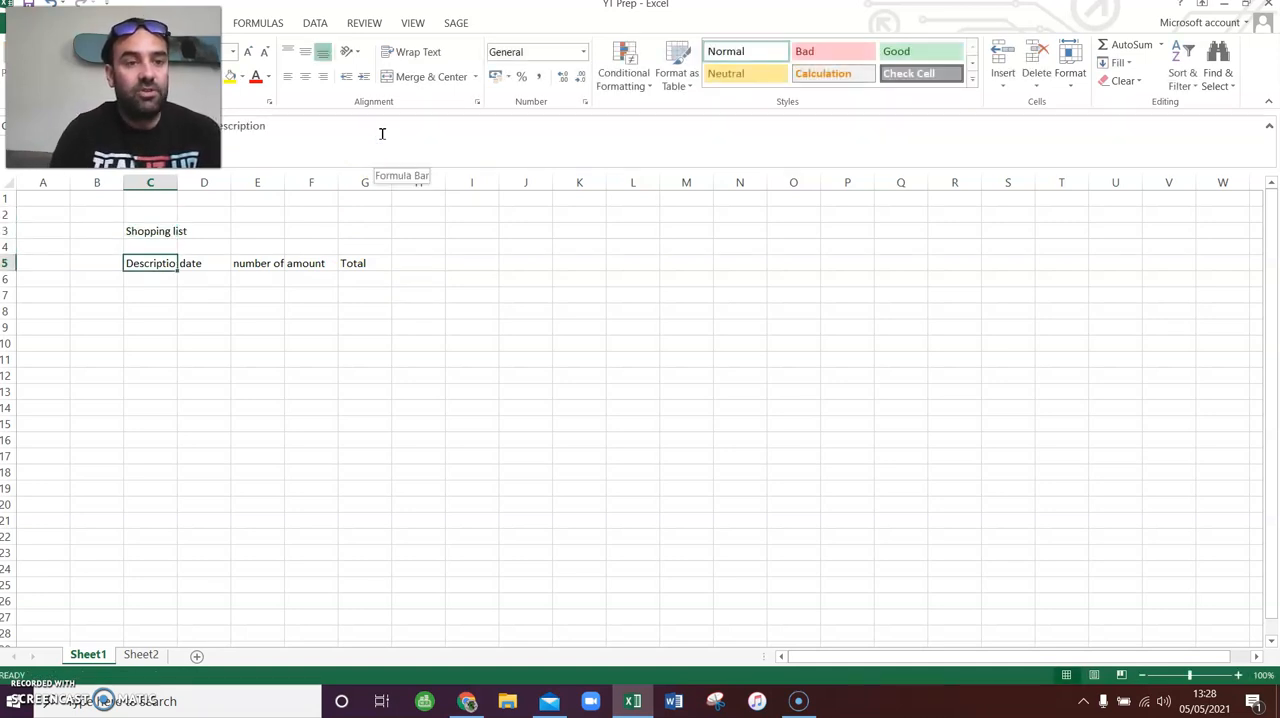
key(Down)
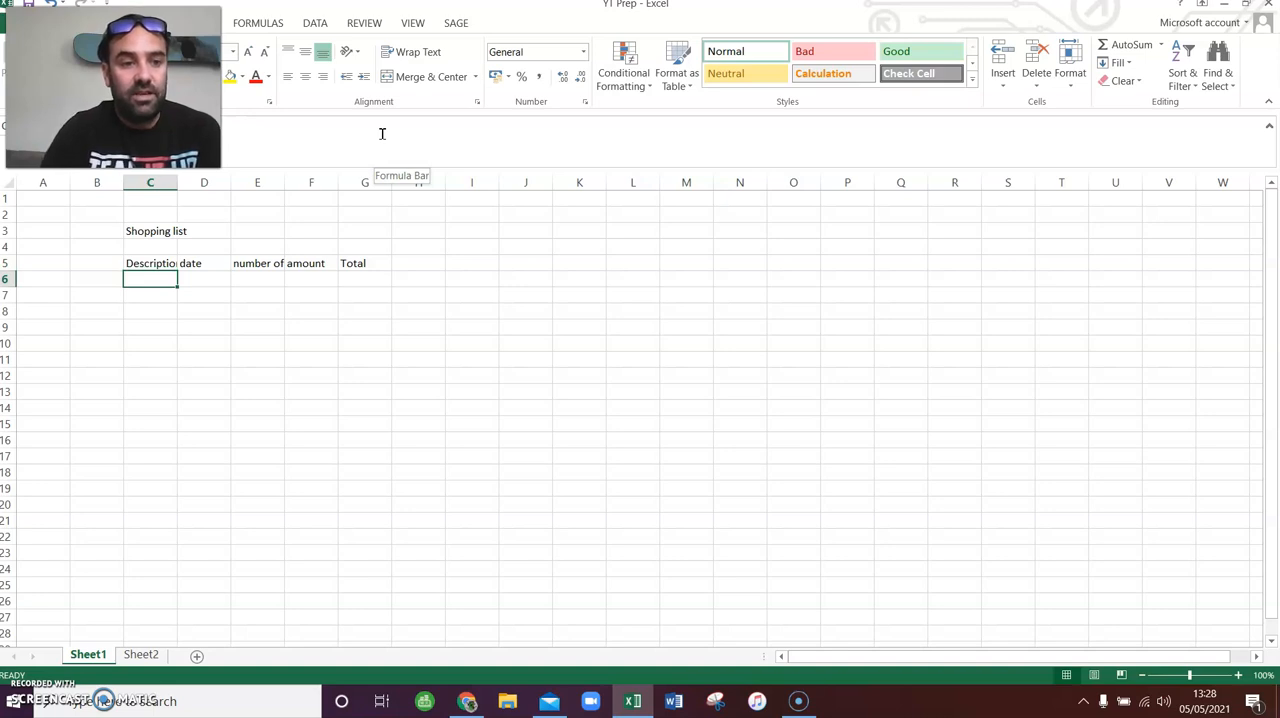
key(Up)
key(Down)
text(eggs)
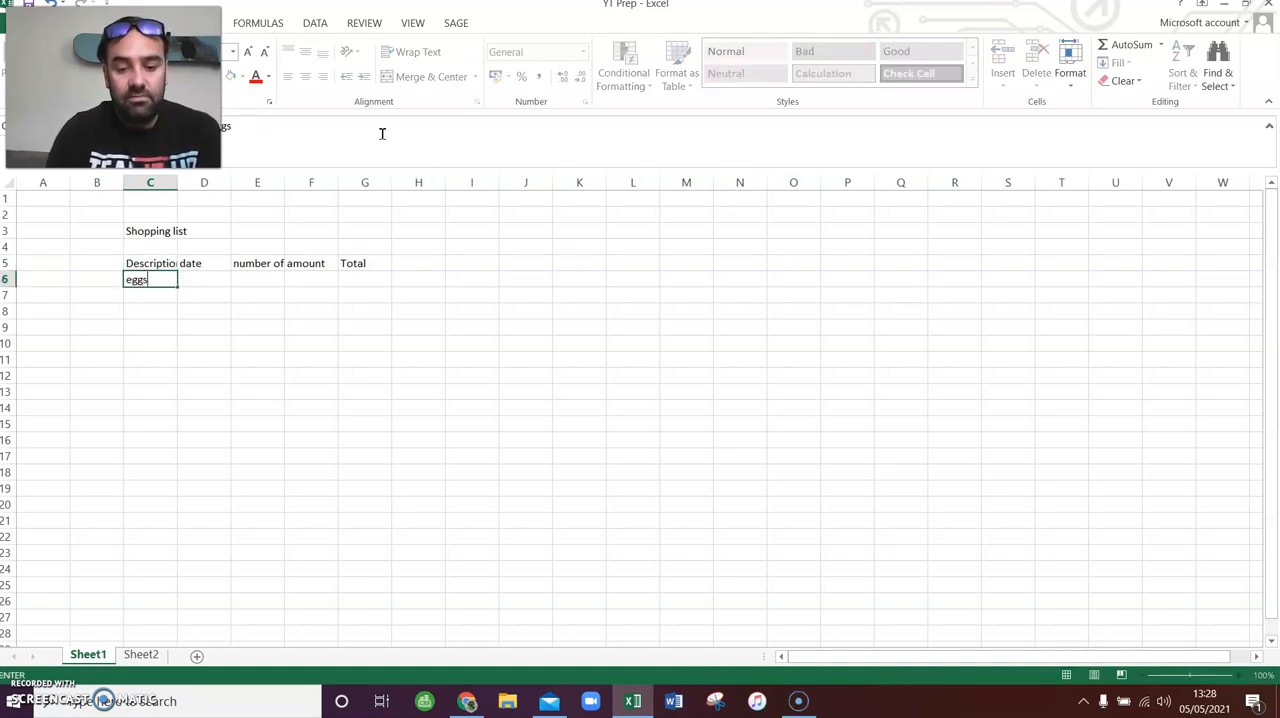
key(Return)
text(bread)
key(Return)
text(milk)
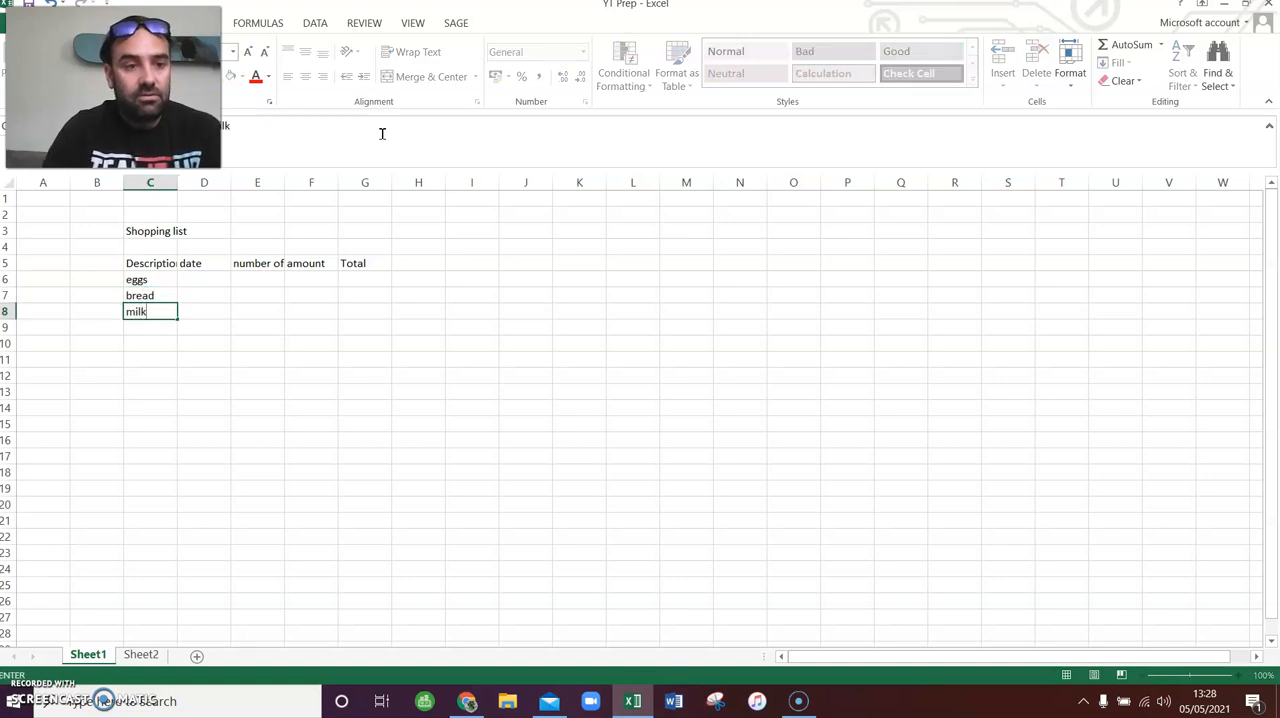
key(Return)
text(chocolate)
key(Return)
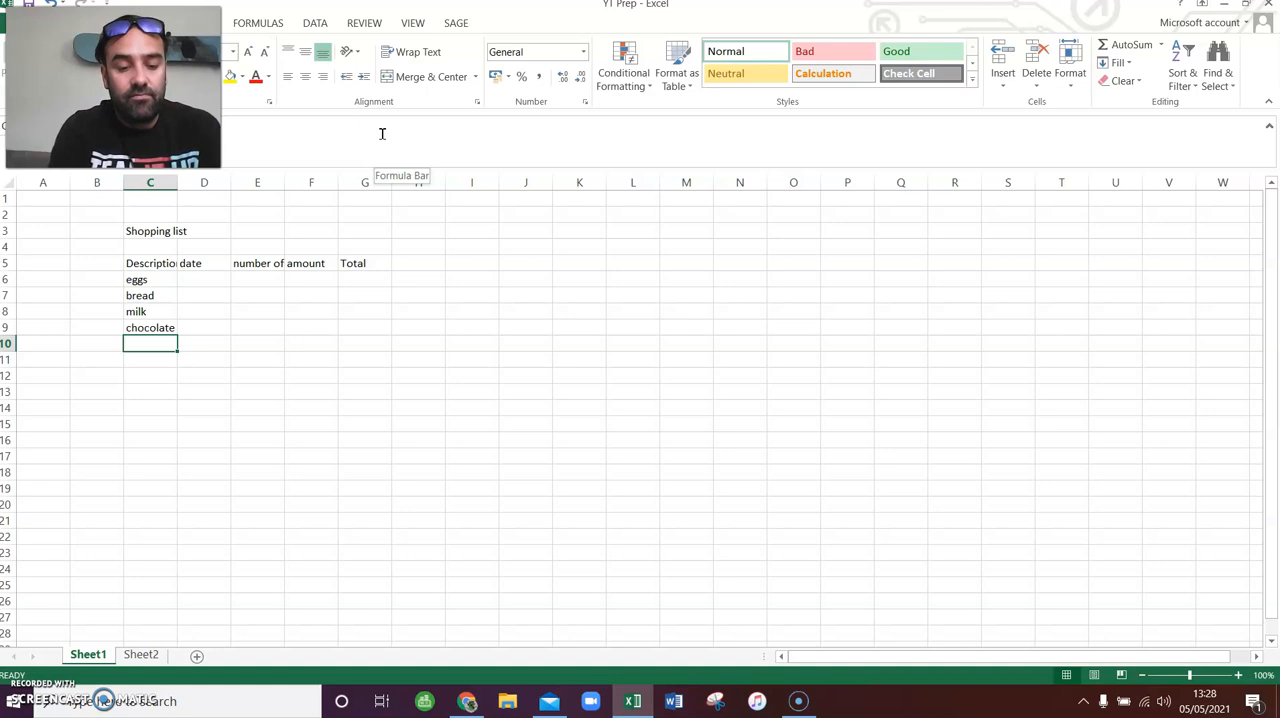
text(chips)
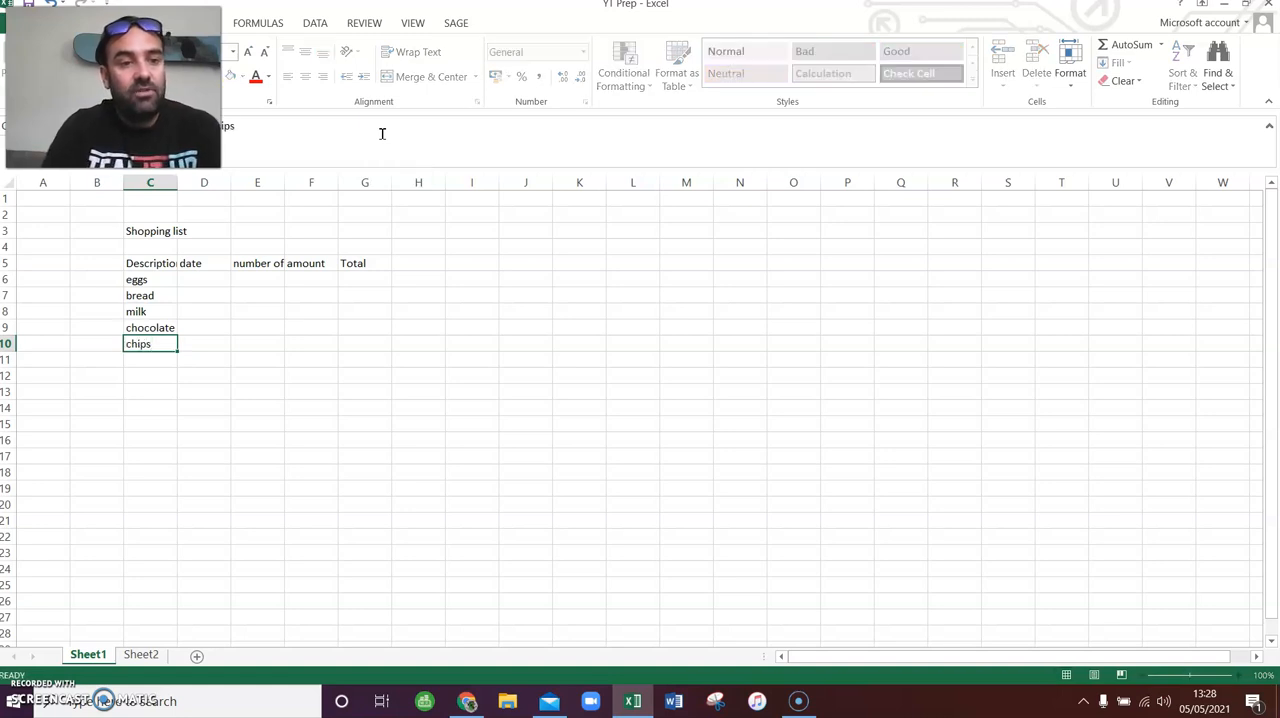
key(Tab)
- Enter the date 5/5 for eggs in cell D6
key(Up)
key(Up)
key(Up)
key(Up)
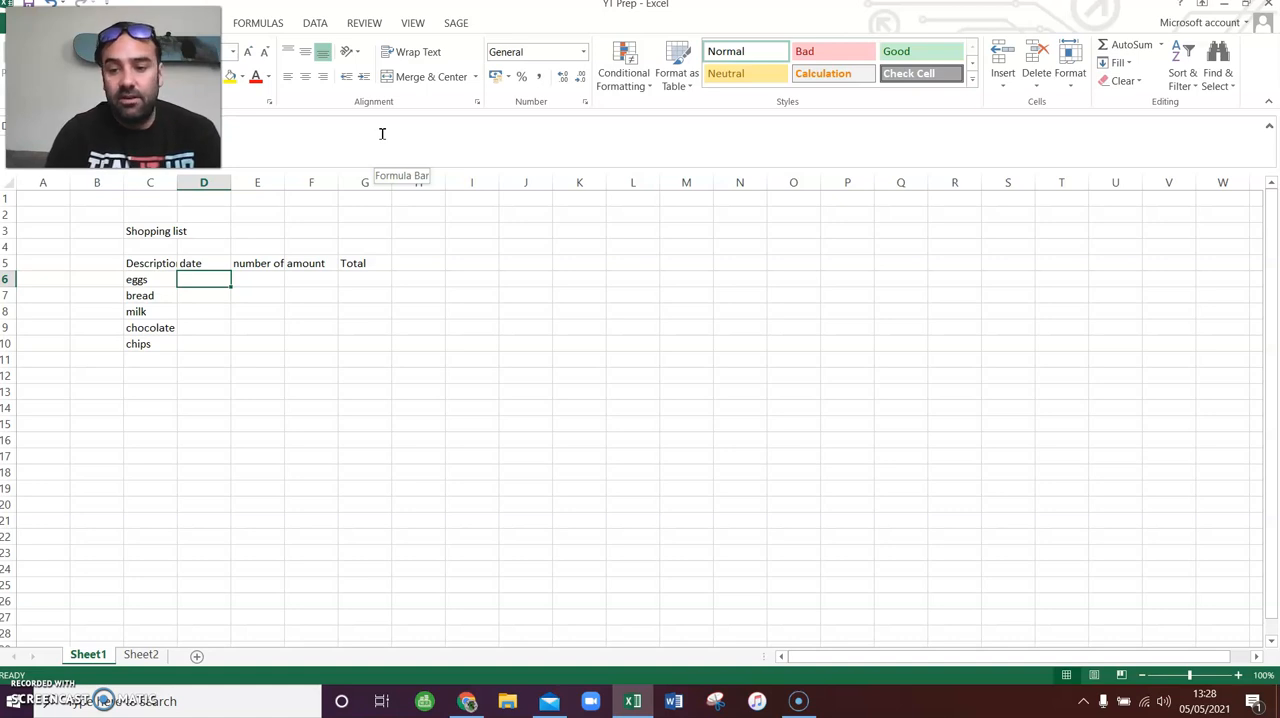
text(5/5/)
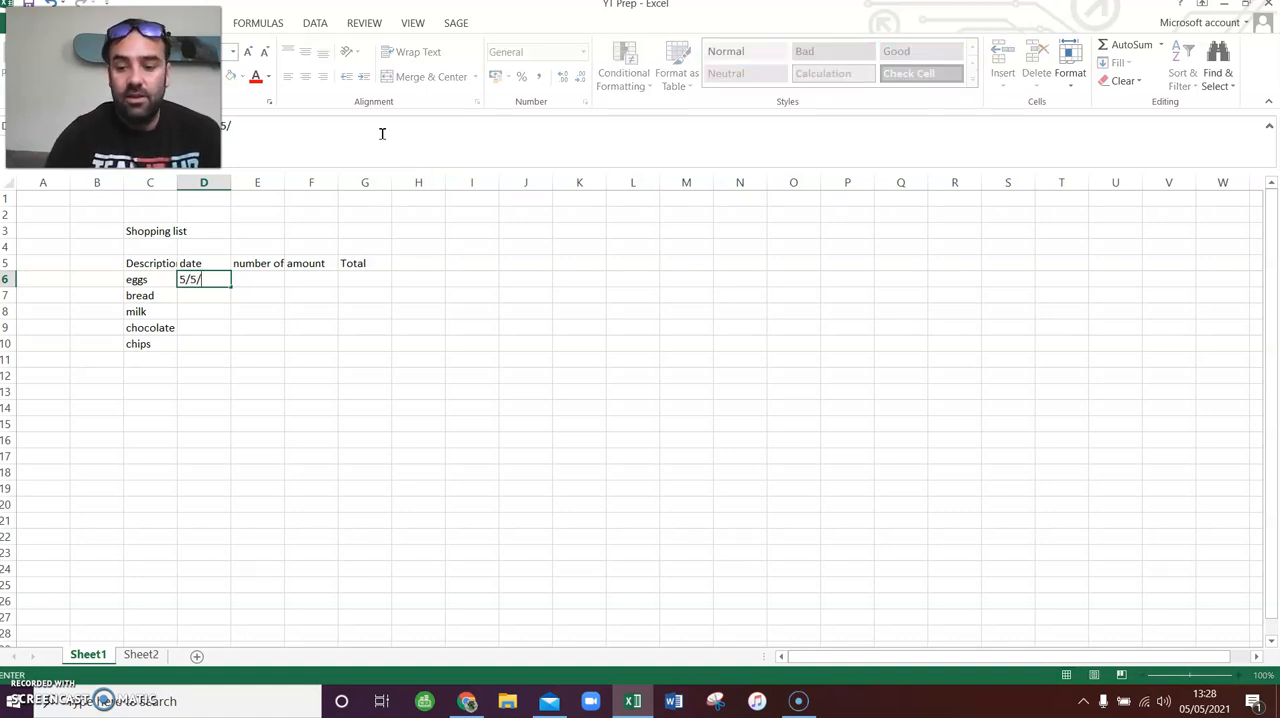
key(Return)
key(Up)
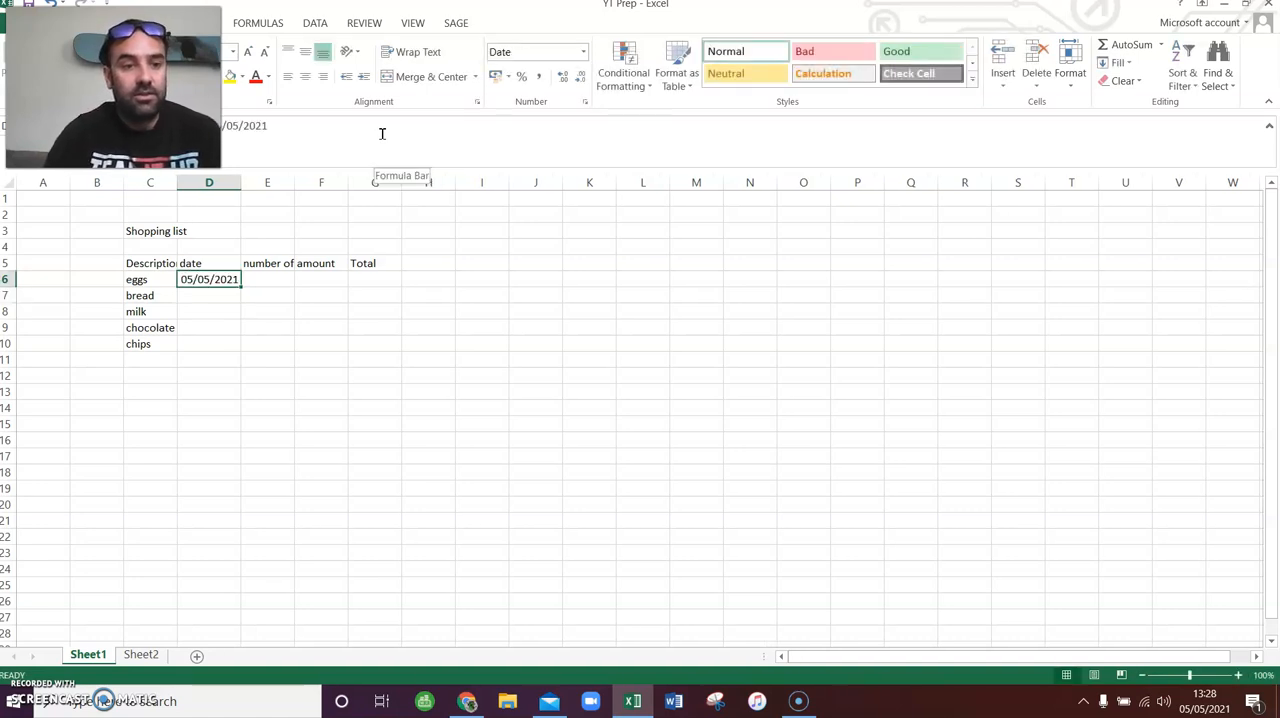
- Copy the date from cell D6 into cells D7 to D10 for the remaining items
key(ctrl+c)
key(Down)
key(ctrl+v)
key(Down)
key(ctrl+v)
key(Down)
key(ctrl+v)
key(Down)
key(ctrl+v)
key(Up)
key(Up)
key(Up)
key(Up)
key(Escape)
- Enter 12, 2, 2, 6 and 1 as the number of items in cells E6 to E10
key(Right)
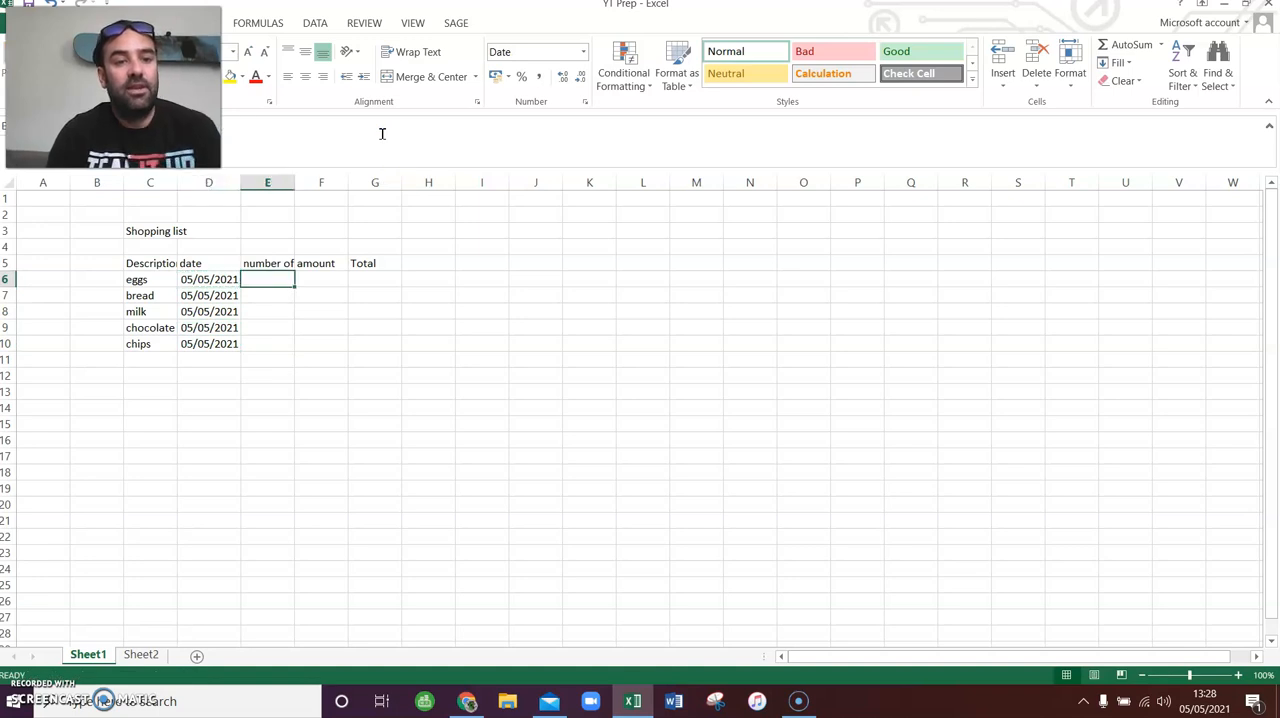
text(12)
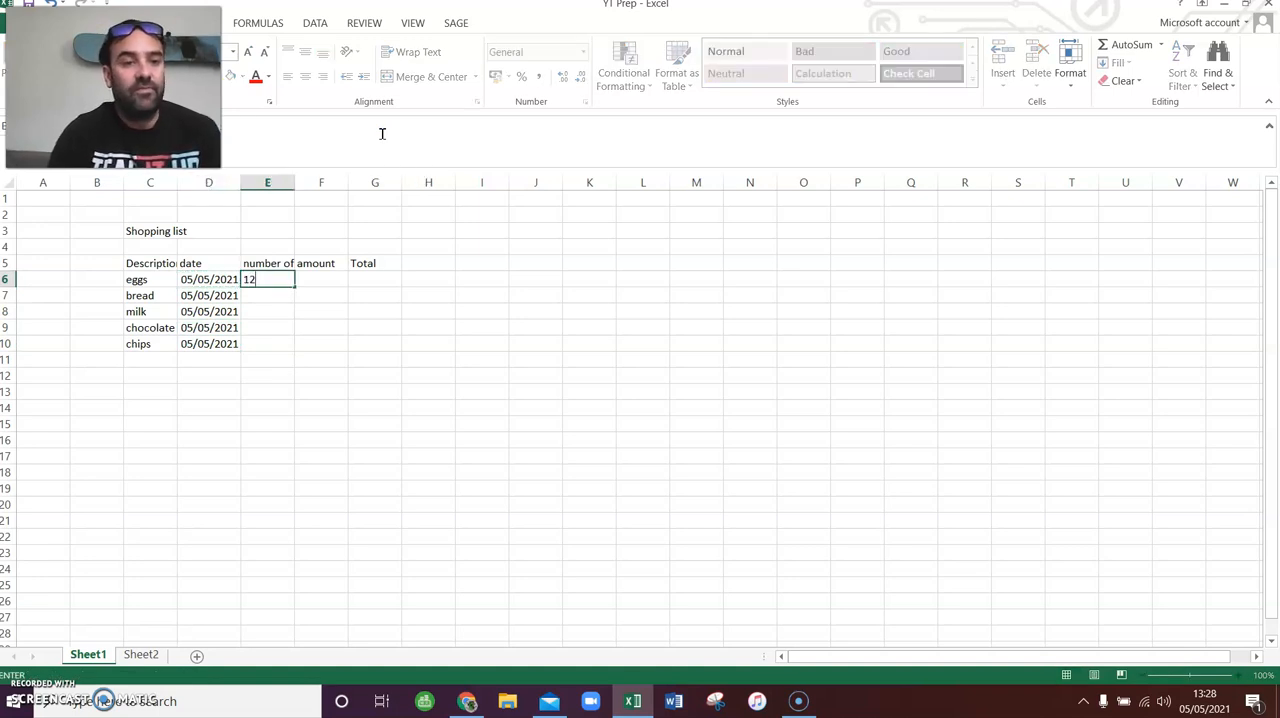
key(Return)
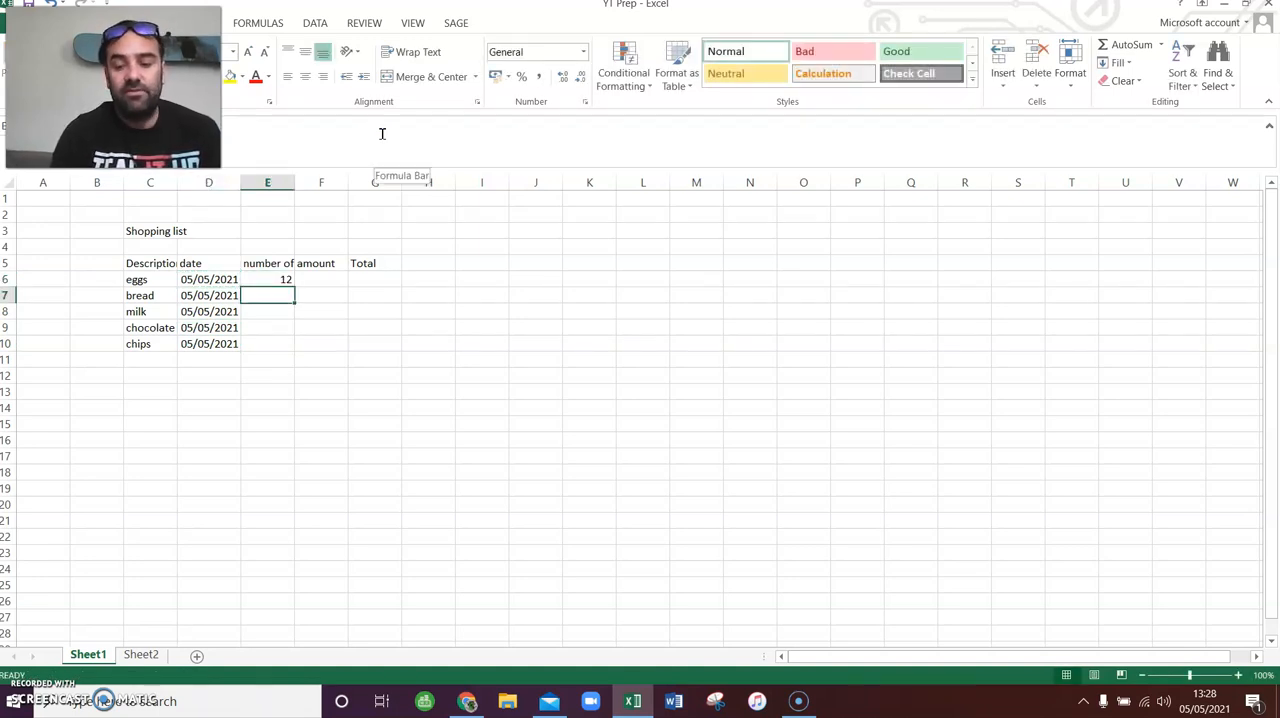
text(2)
key(Return)
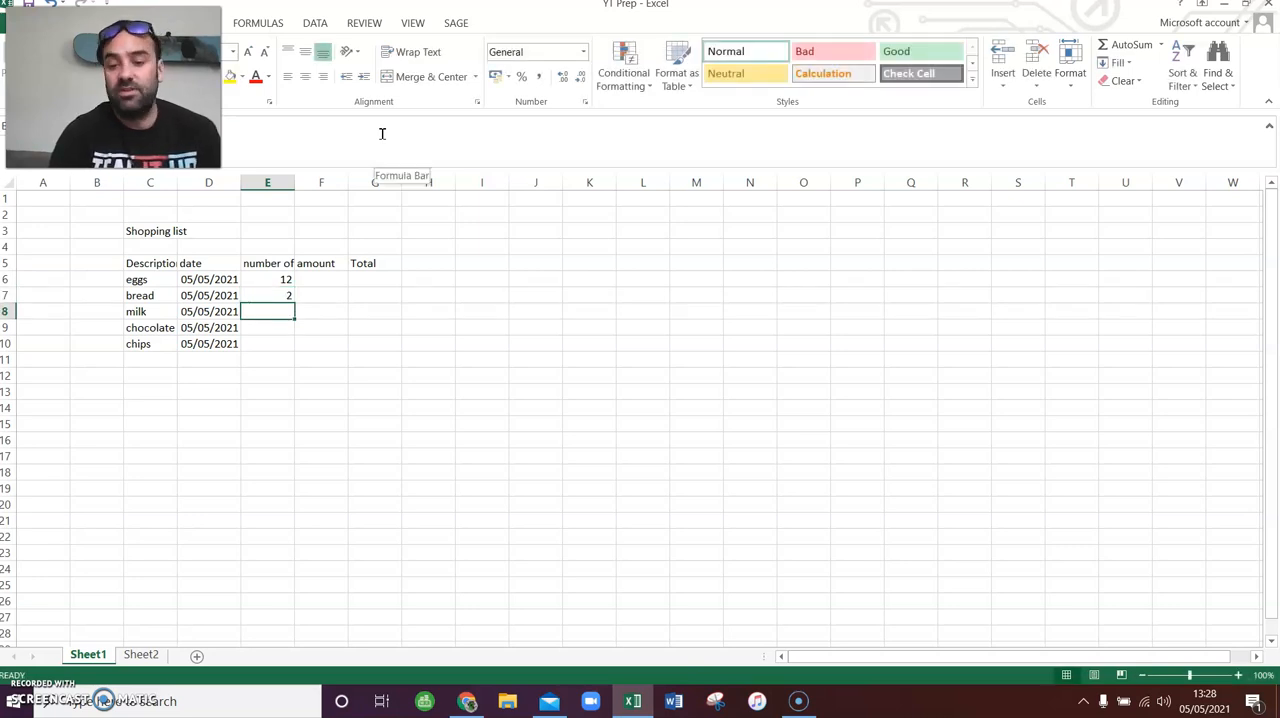
text(2)
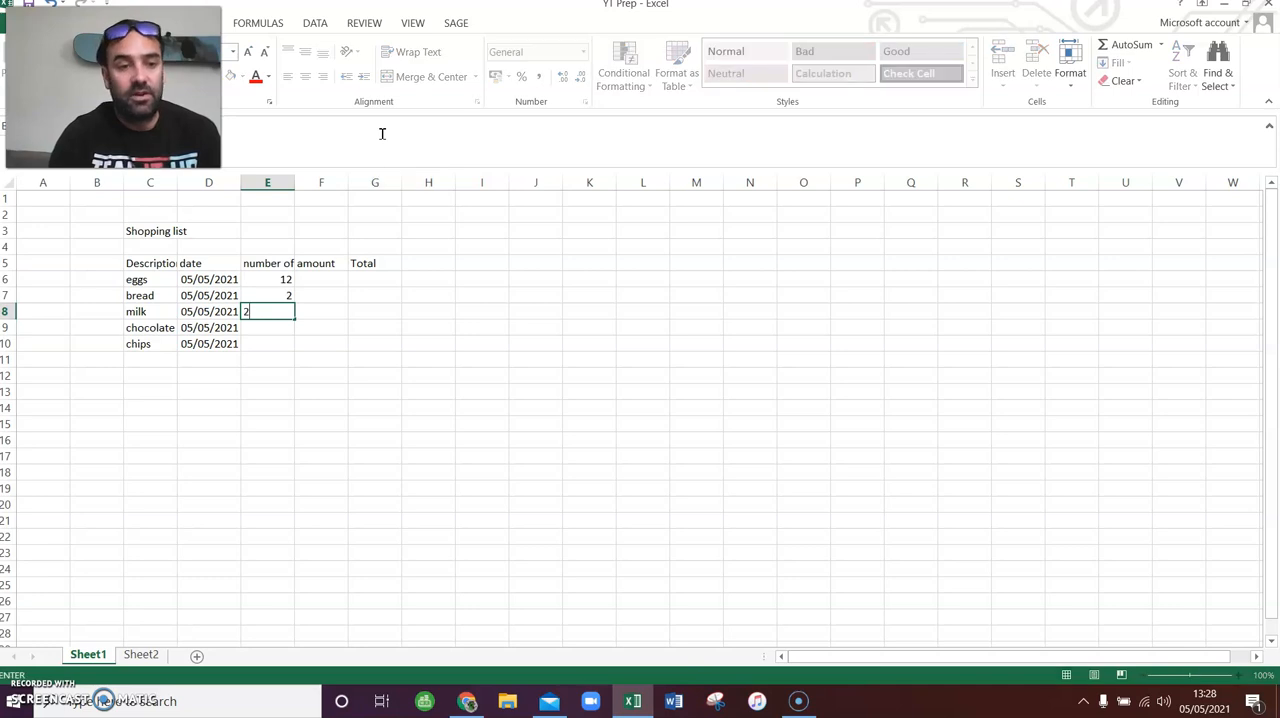
key(Return)
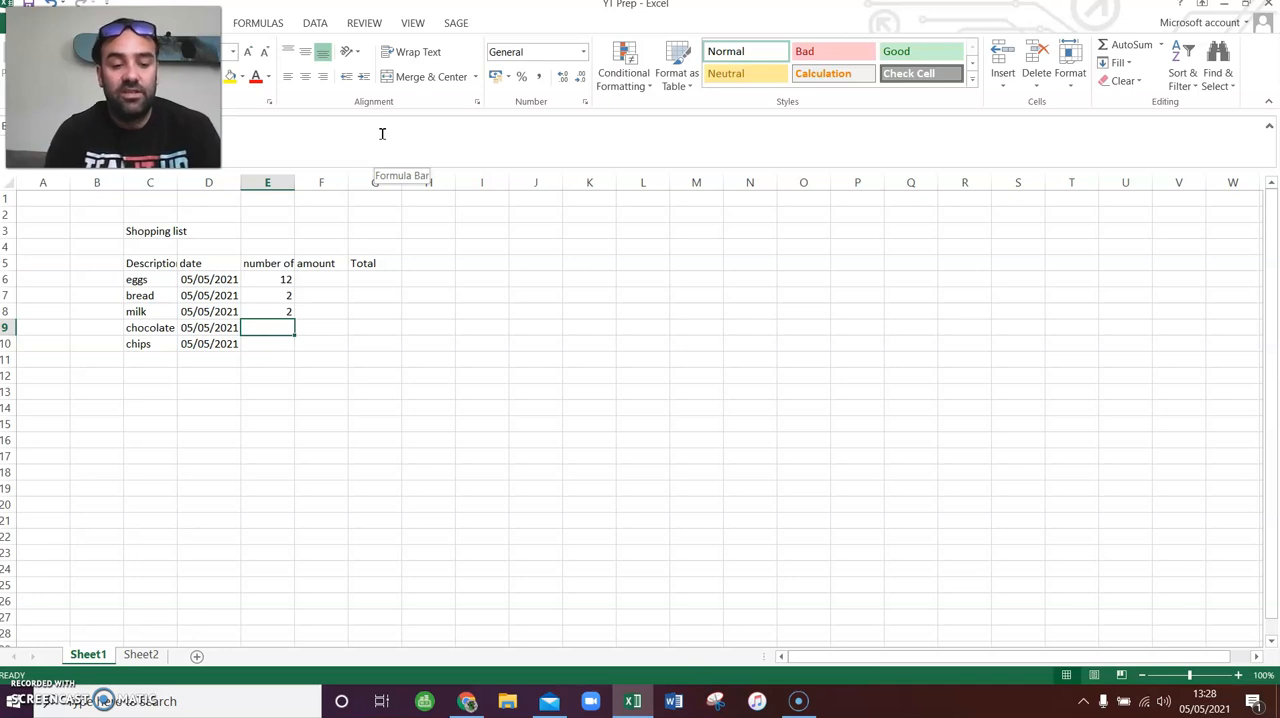
text(6)
key(Return)
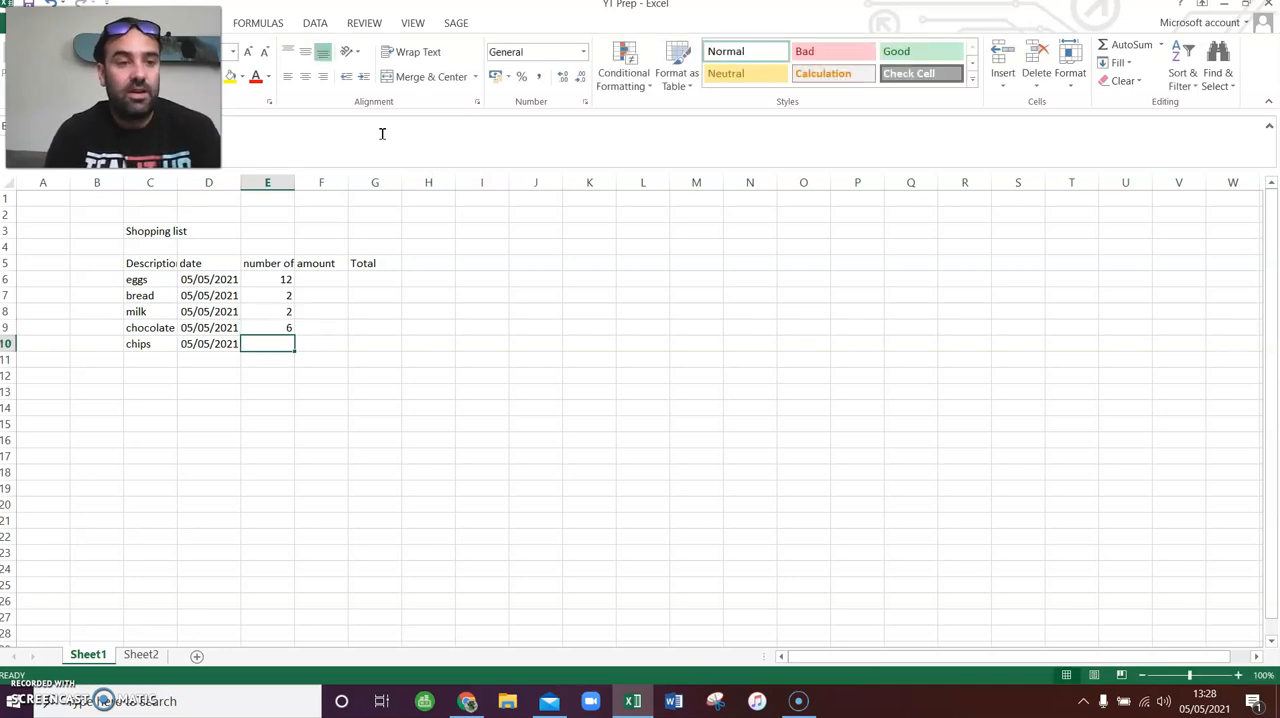
text(6)
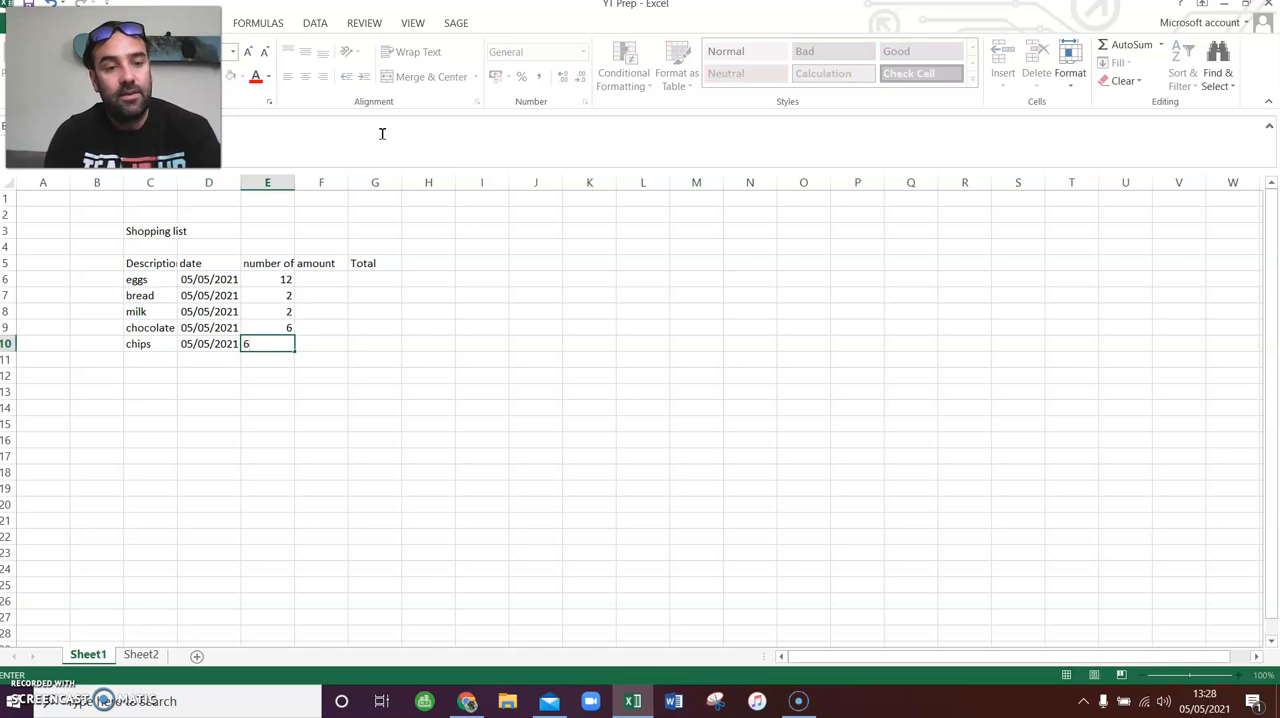
key(BackSpace)
text(1)
key(Tab)
- Enter £2.40 as the amount for eggs in cell F6
key(Up)
key(Up)
key(Up)
key(Up)
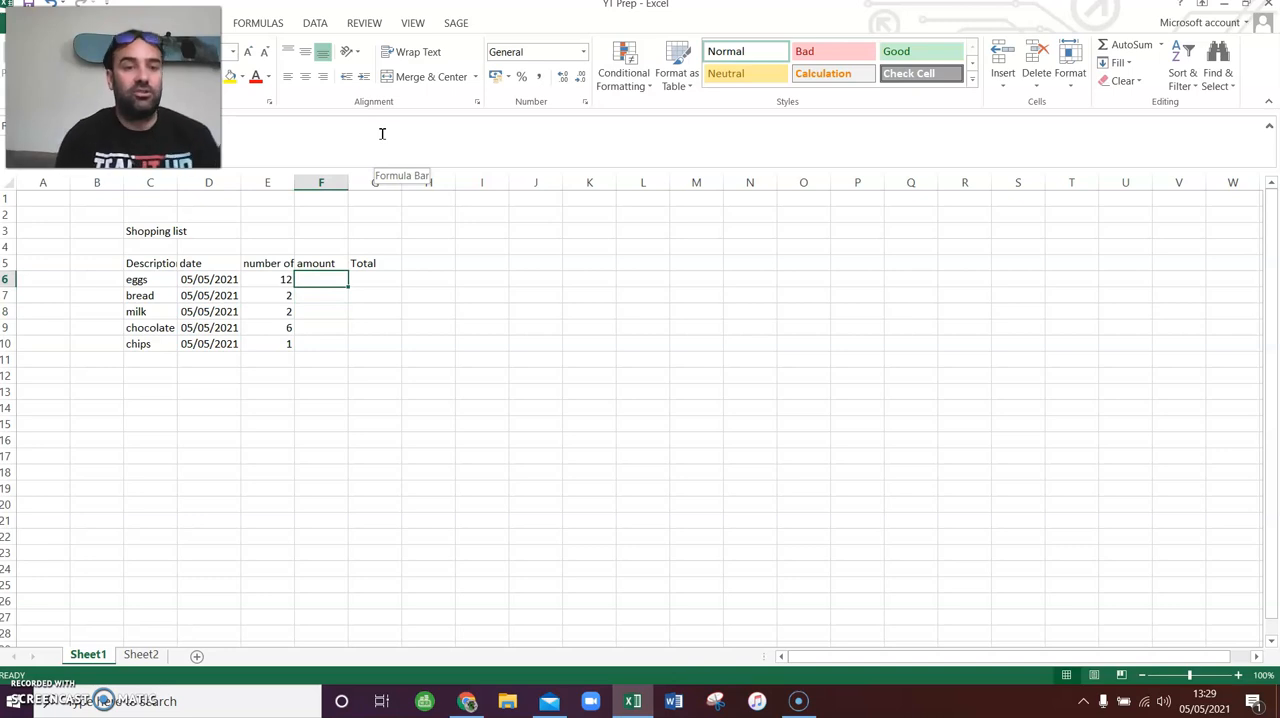
text(£)
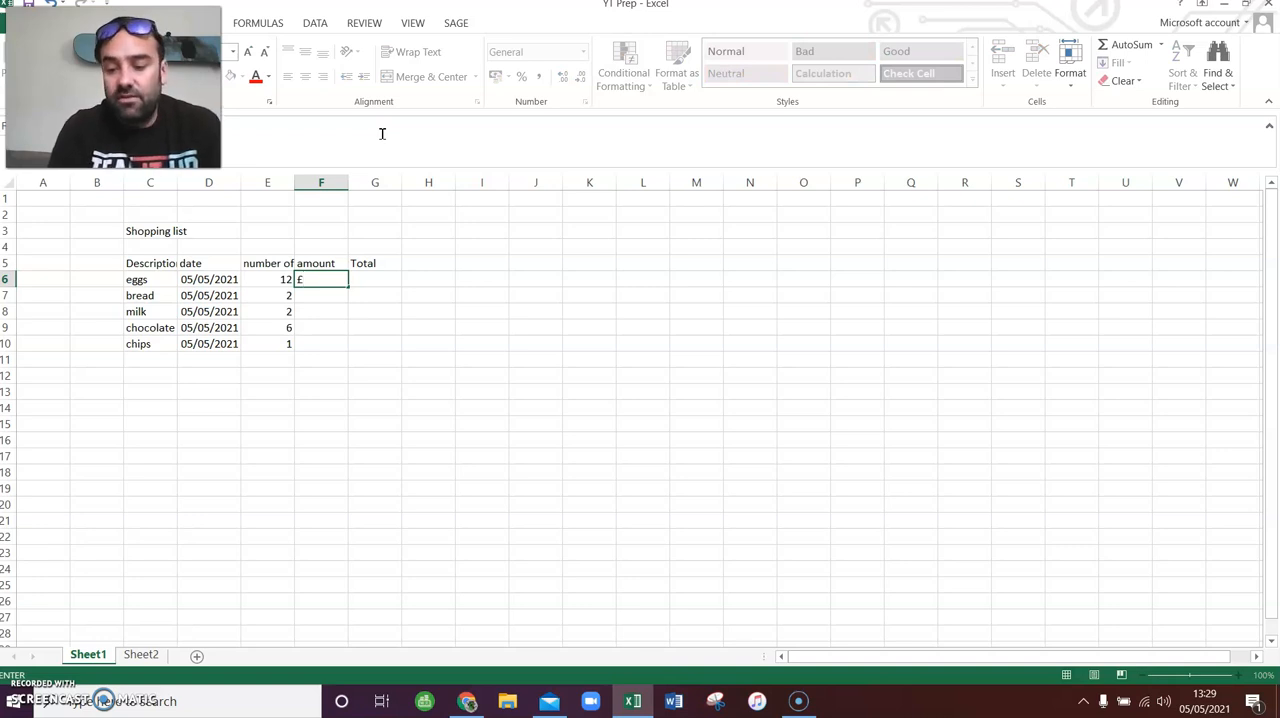
text(2.40)
key(Return)
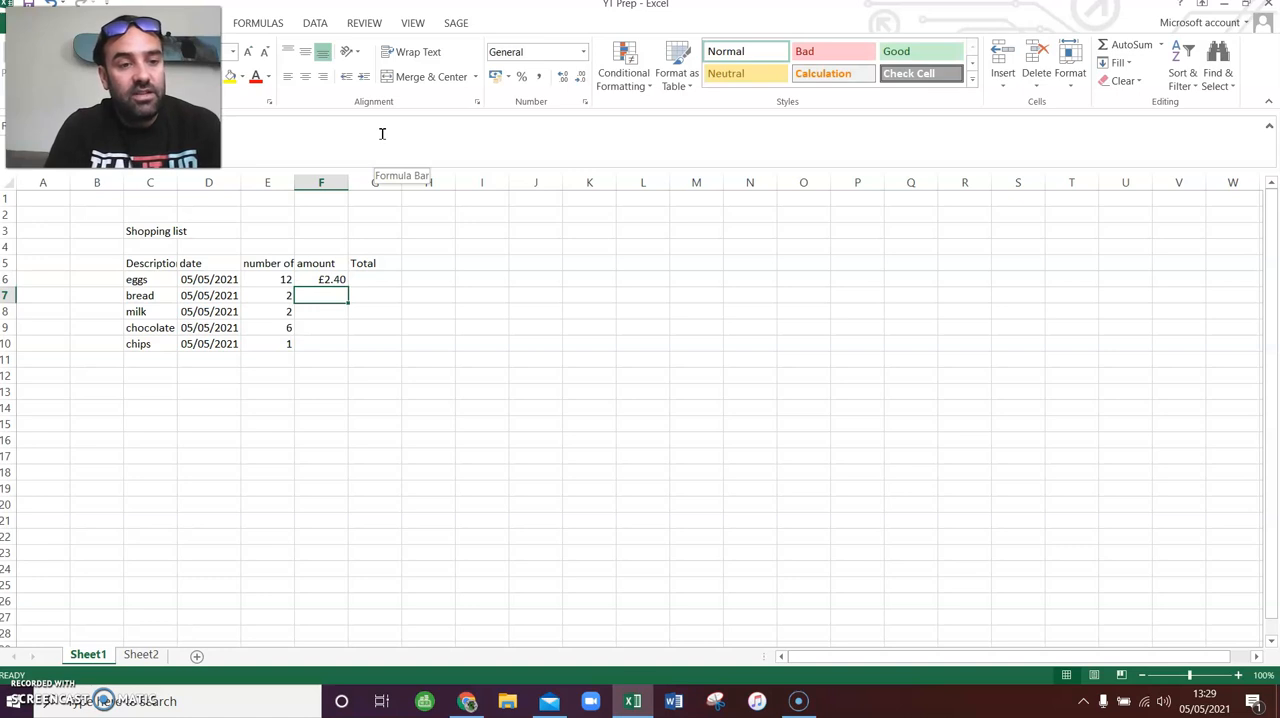
- Enter 1.1 as the bread amount in cell F7 and change the eggs amount in F6 to £1.20
text(1.1)
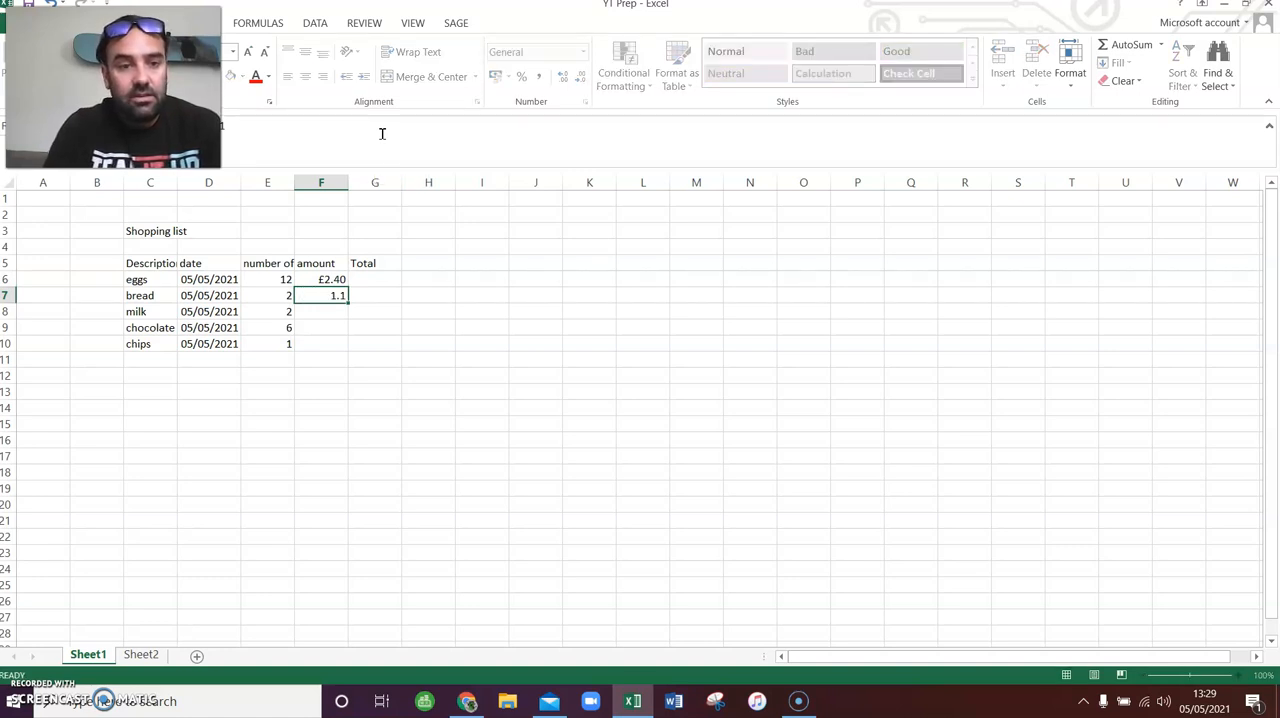
key(Up)
text(£1.20)
key(Down)
key(Down)
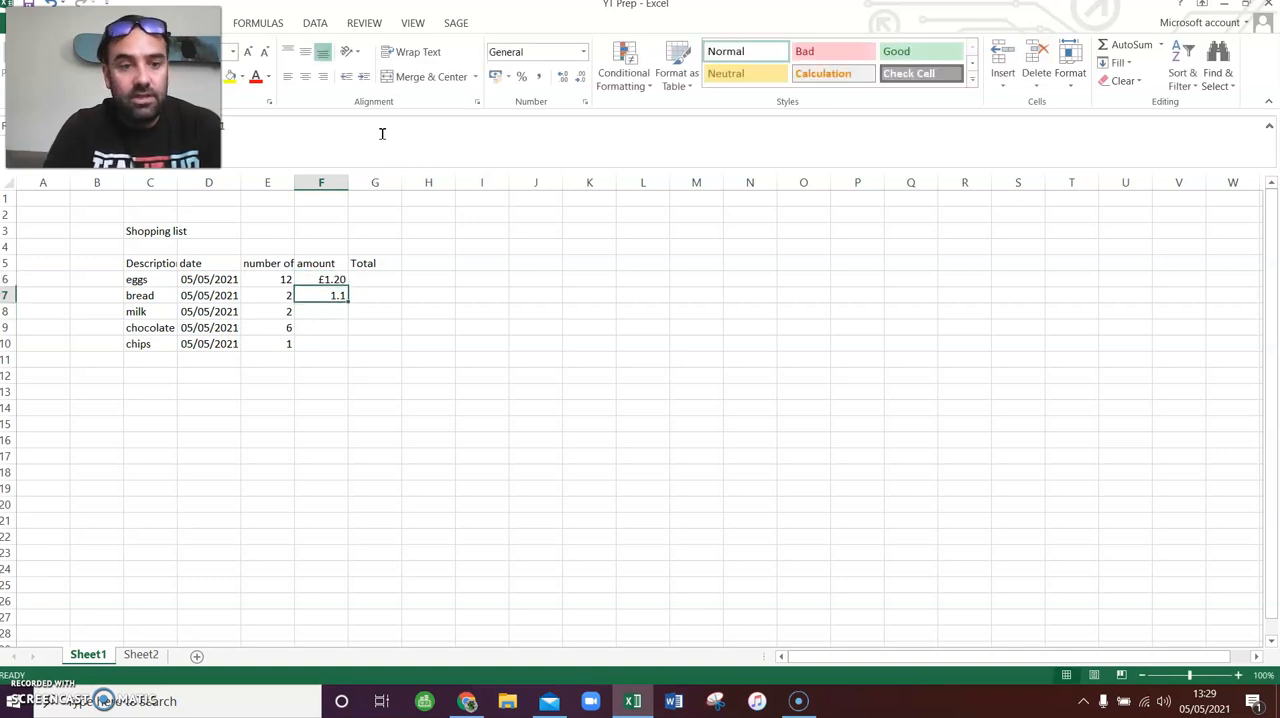
- Enter amounts of 0.8 for milk, 0.5 for chocolate and 2.5 for chips in cells F8 to F10
text(8)
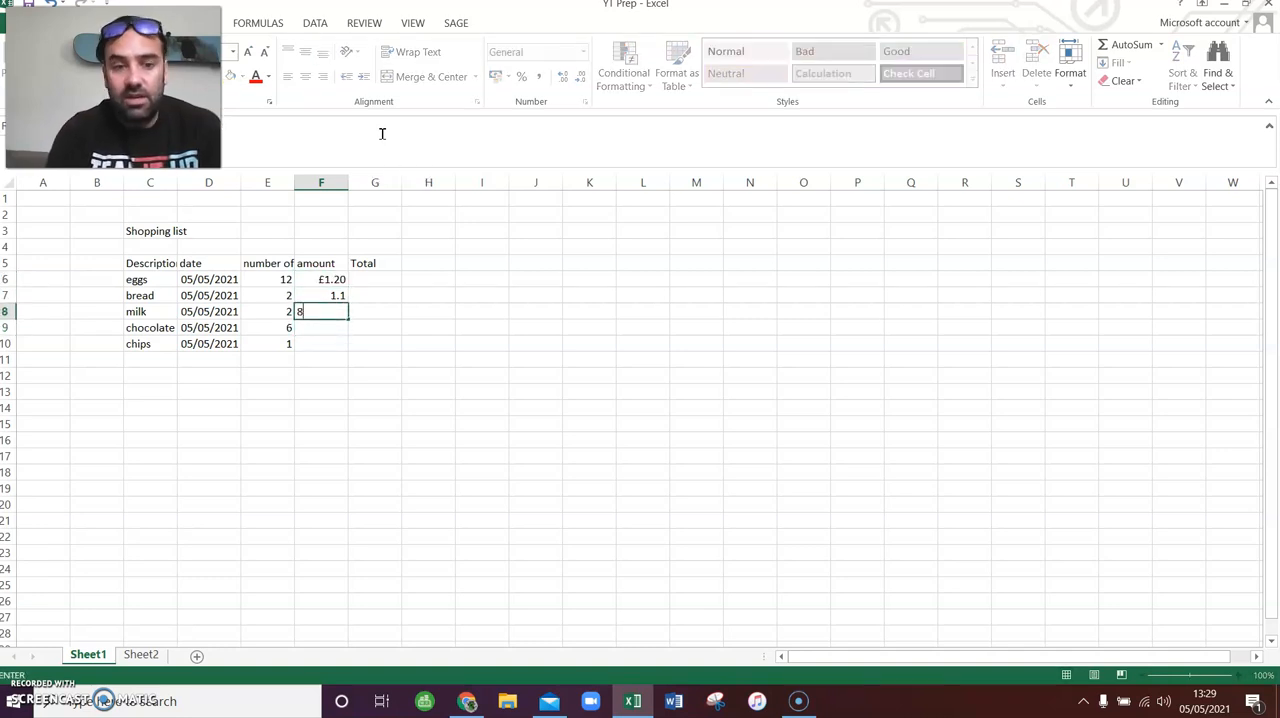
key(Return)
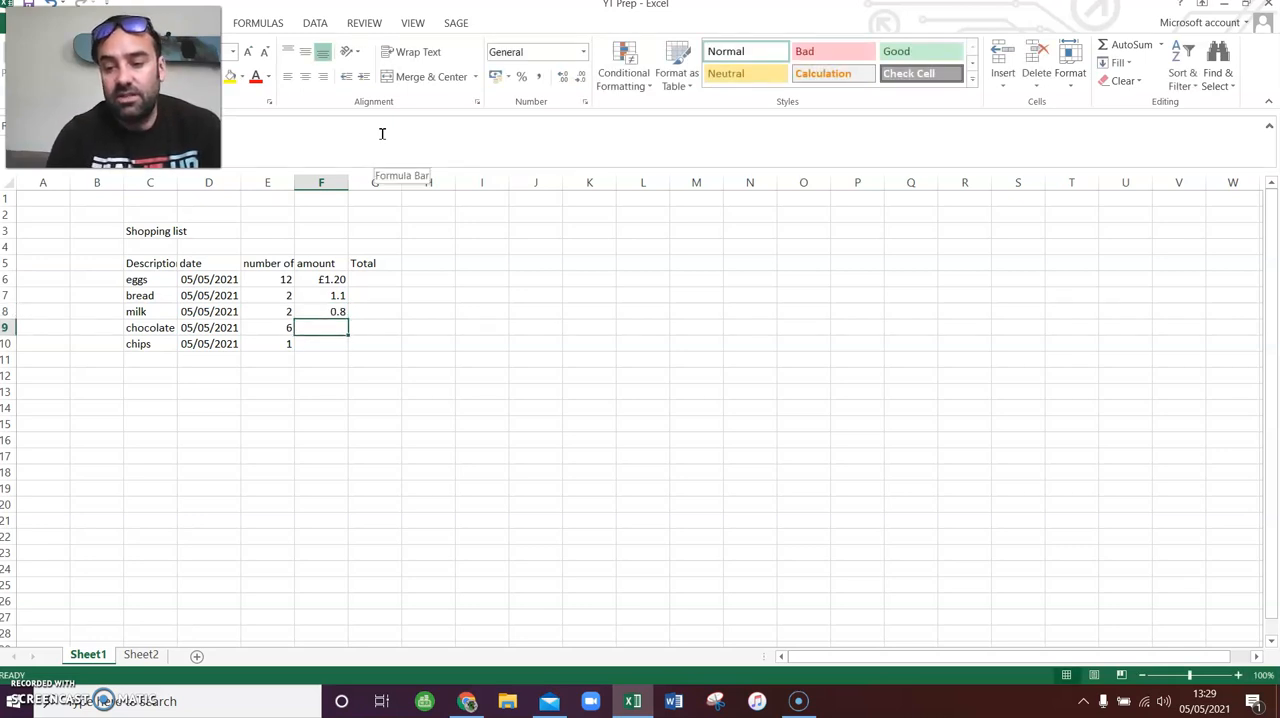
text(5)
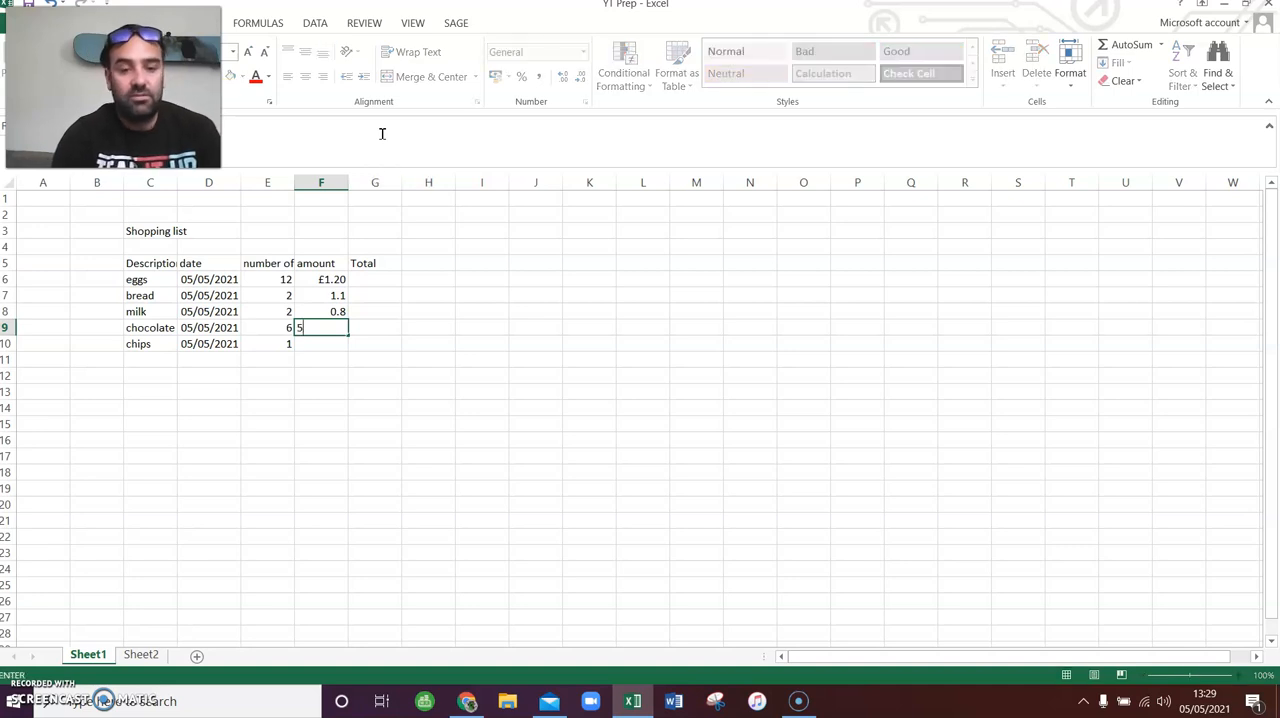
key(Return)
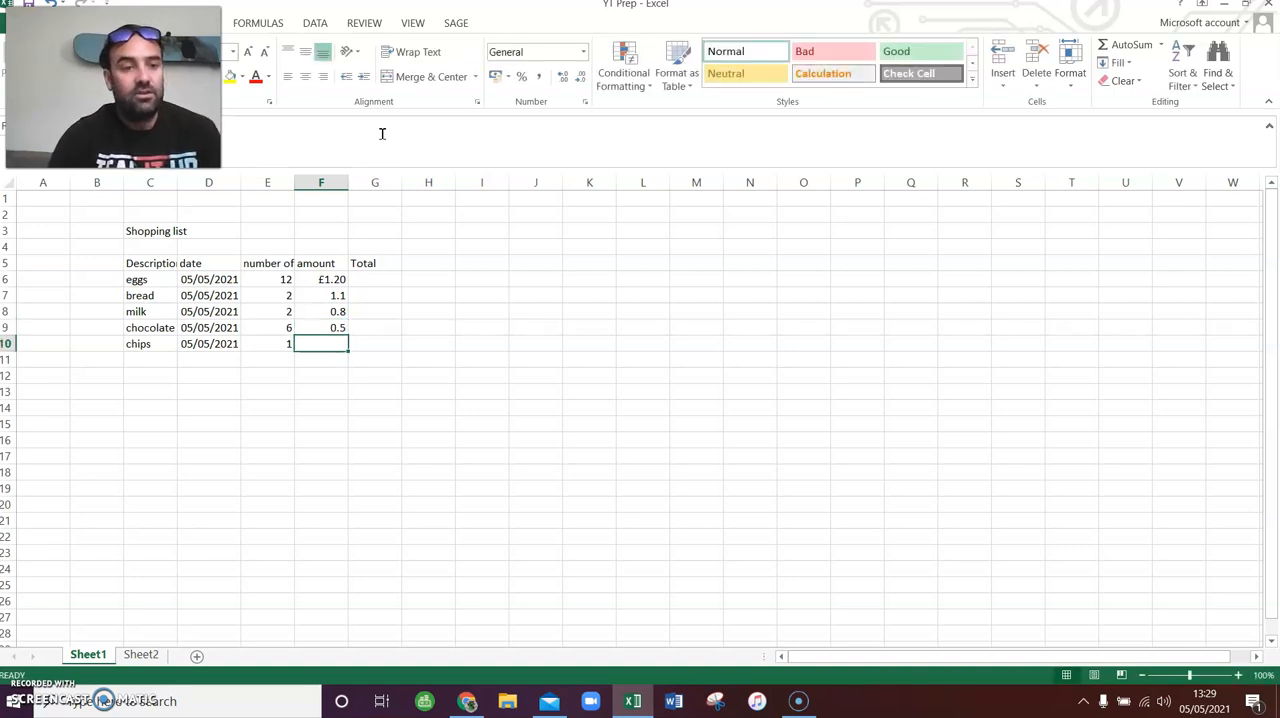
text(2.)
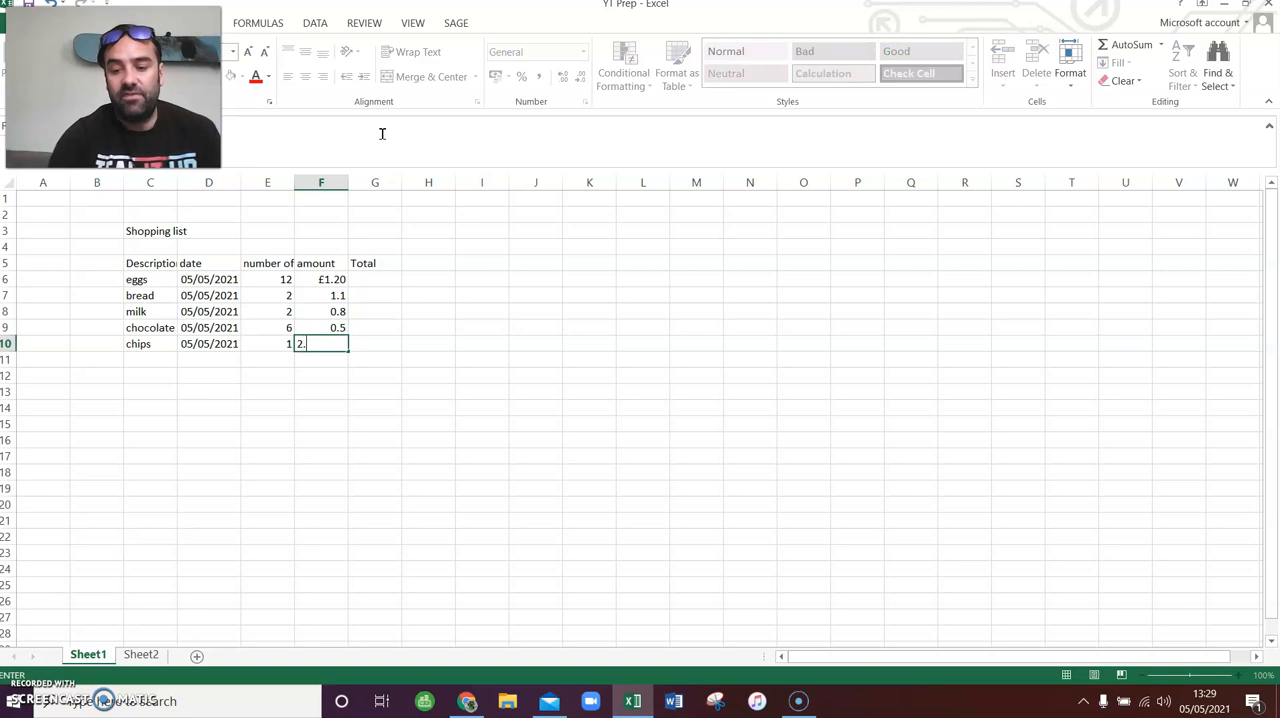
key(Return)
key(Up)
key(Up)
key(Up)
key(Up)
key(Up)
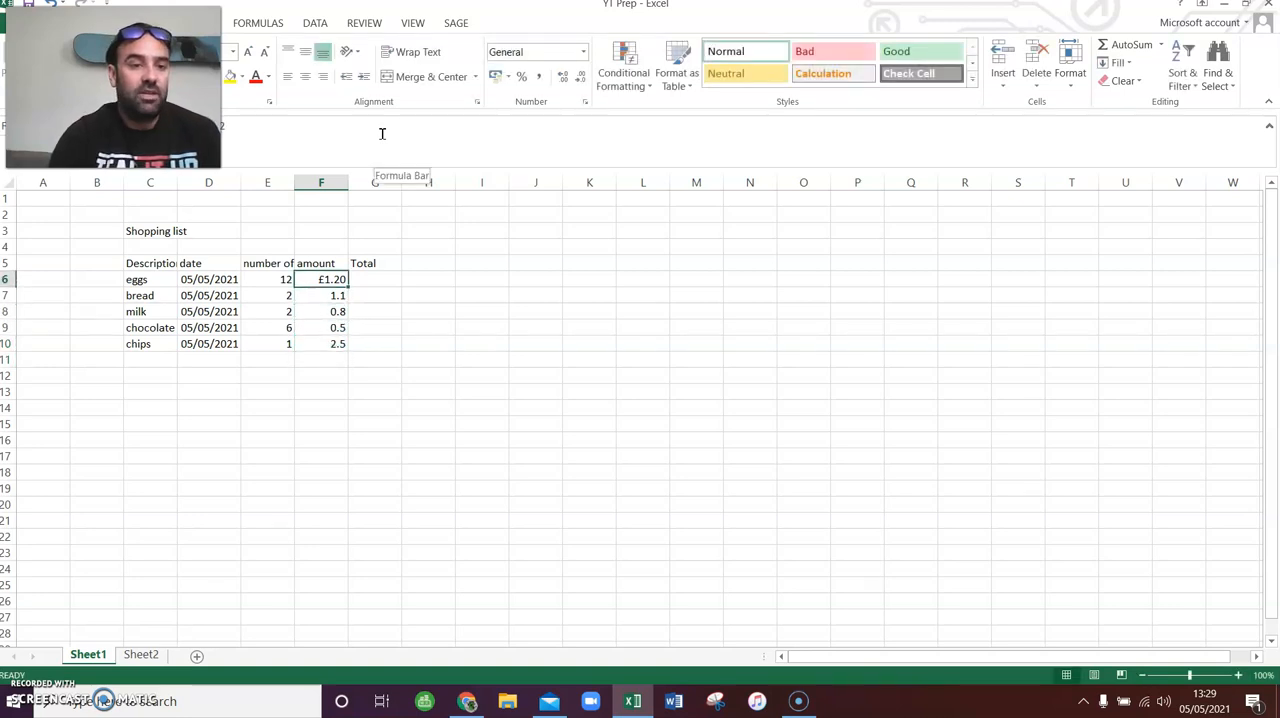
key(Left)
key(Left)
key(Left)
key(Right)
key(Right)
key(Right)
key(Right)
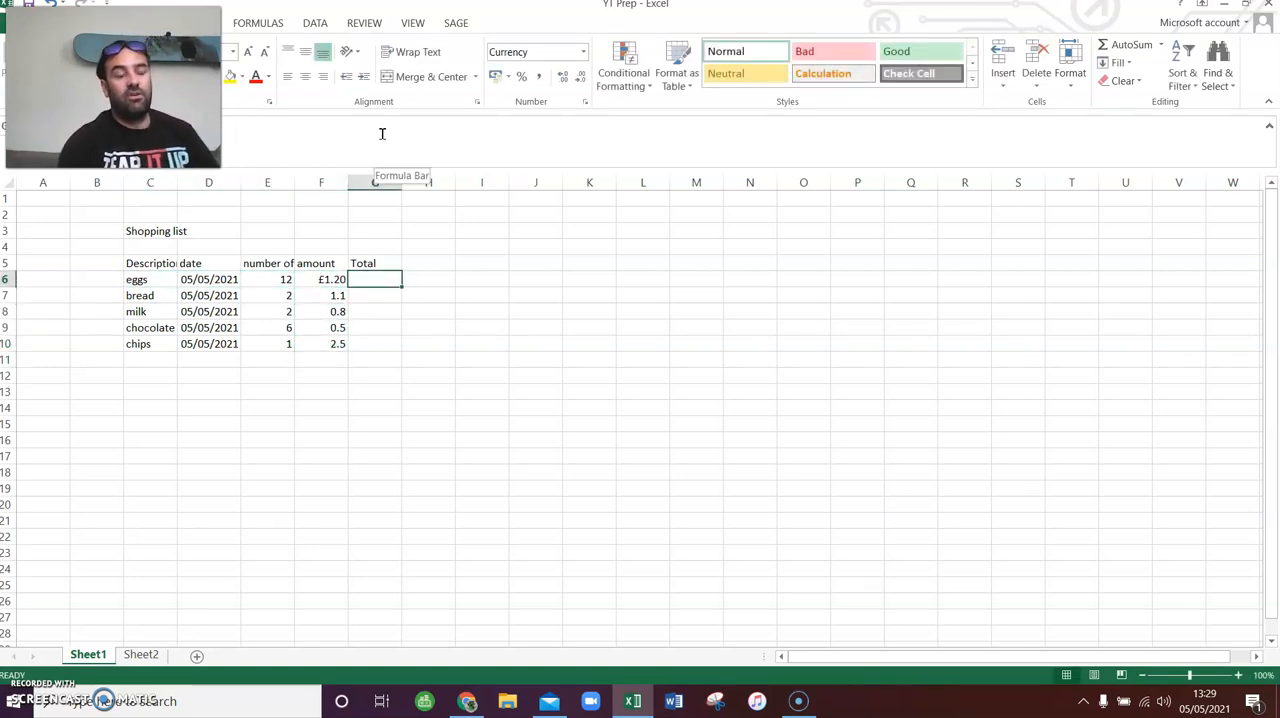
key(Left)
key(Left)
- Enter 2.4, 2.2, 1.6, 3 and 2.5 under the Total heading in cells G6 to G10
key(Right)
key(Right)
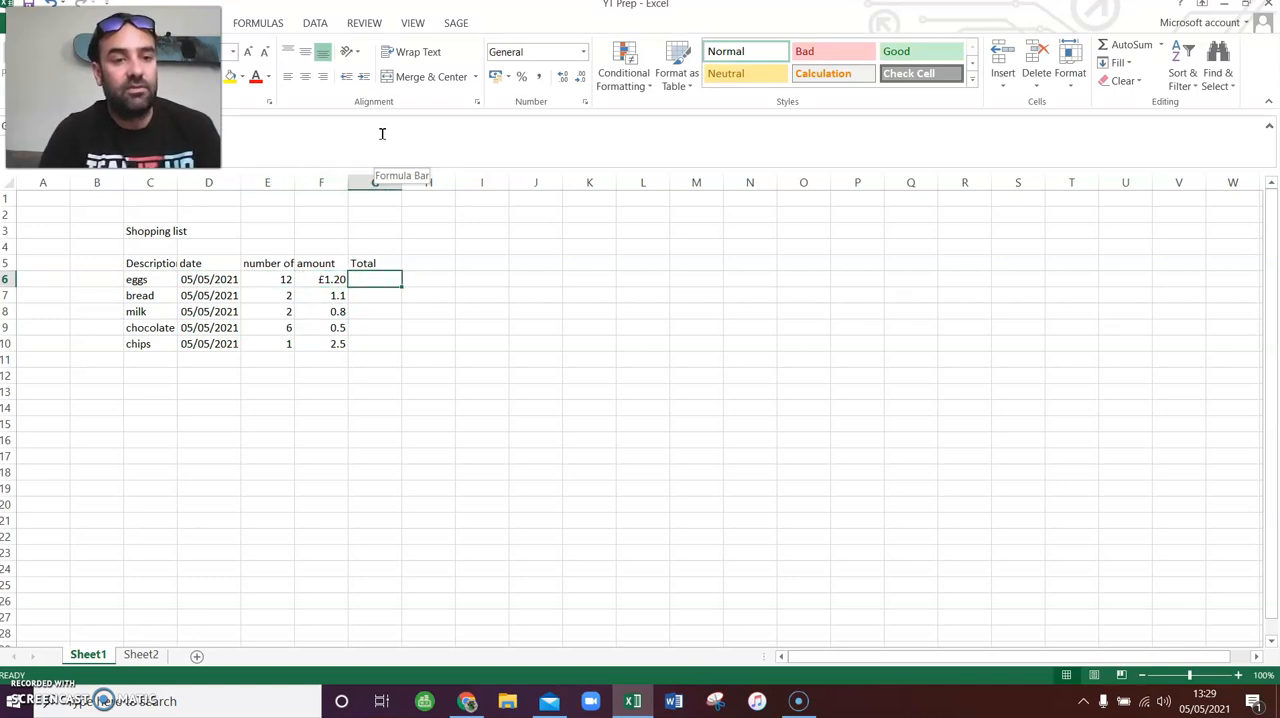
text(2.4)
key(Return)
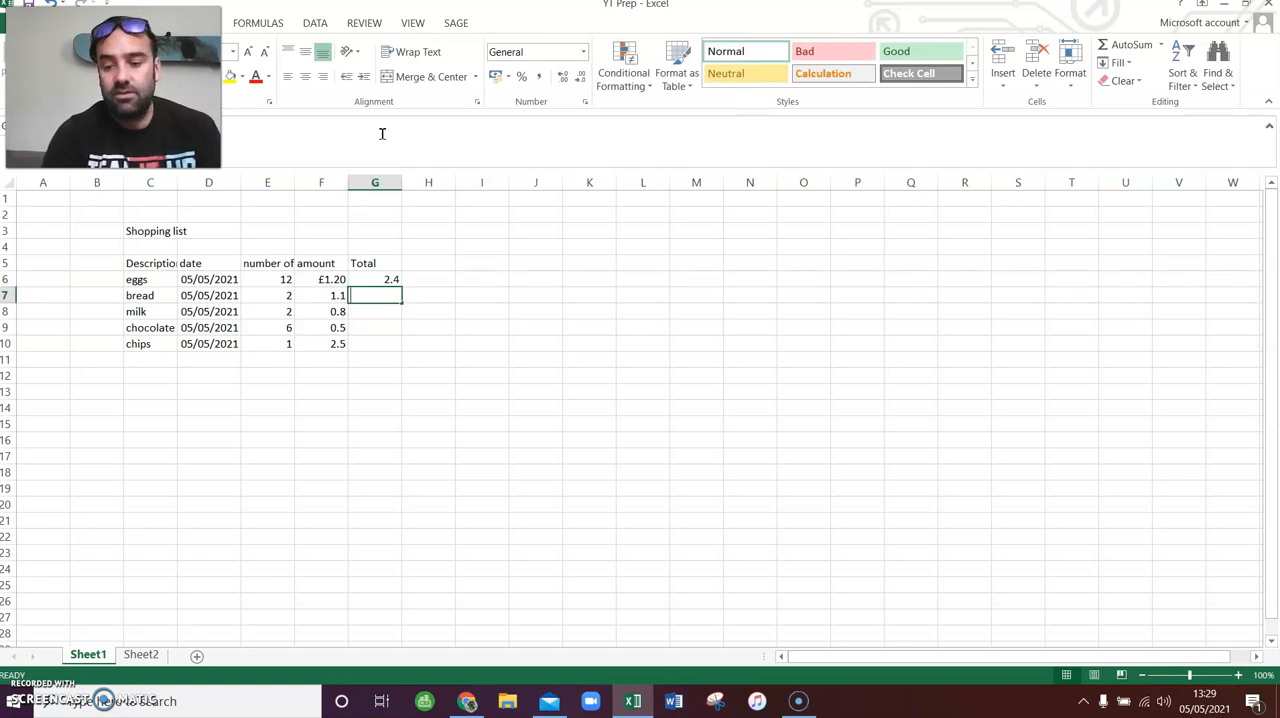
text(2.2)
key(Return)
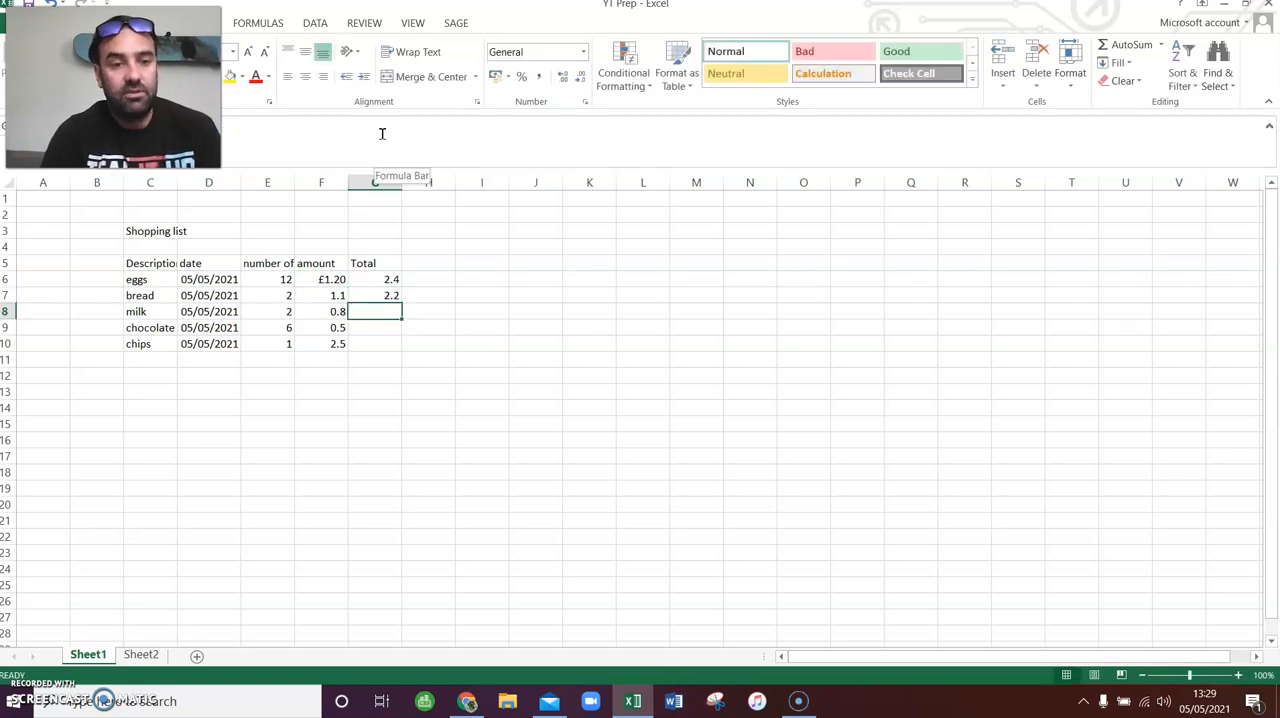
text(1.)
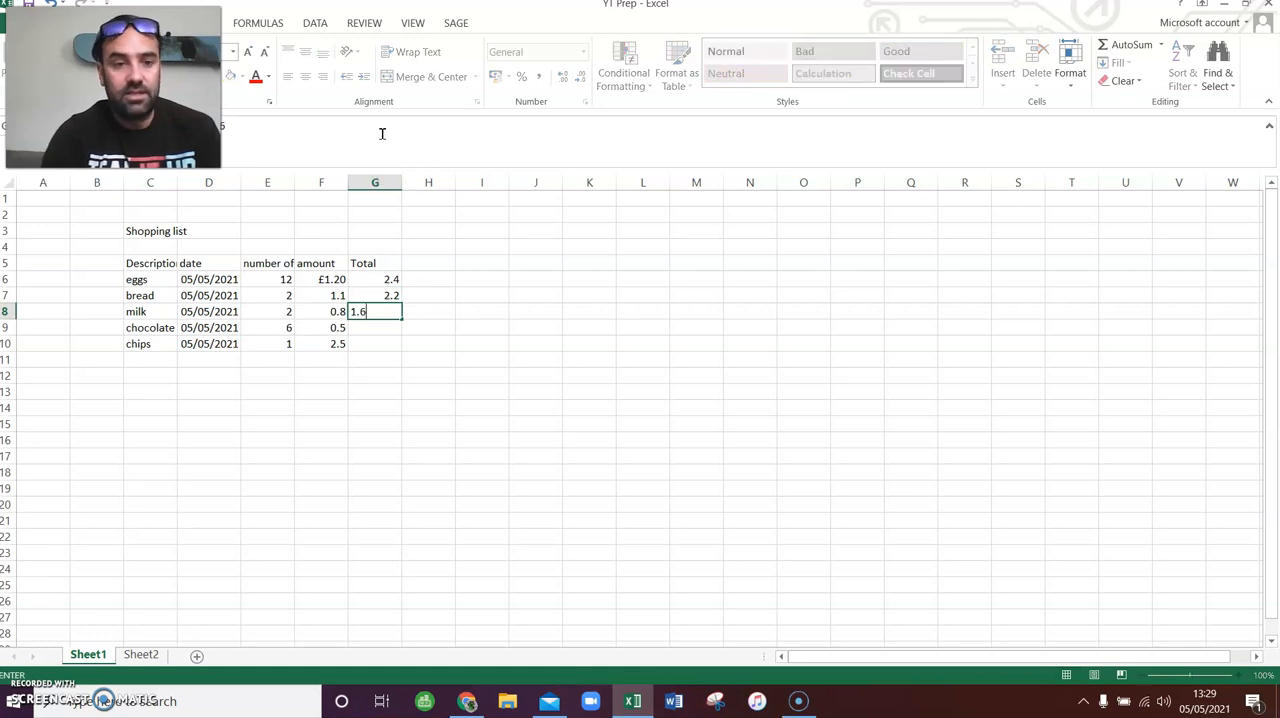
text(6)
key(Return)
text(3)
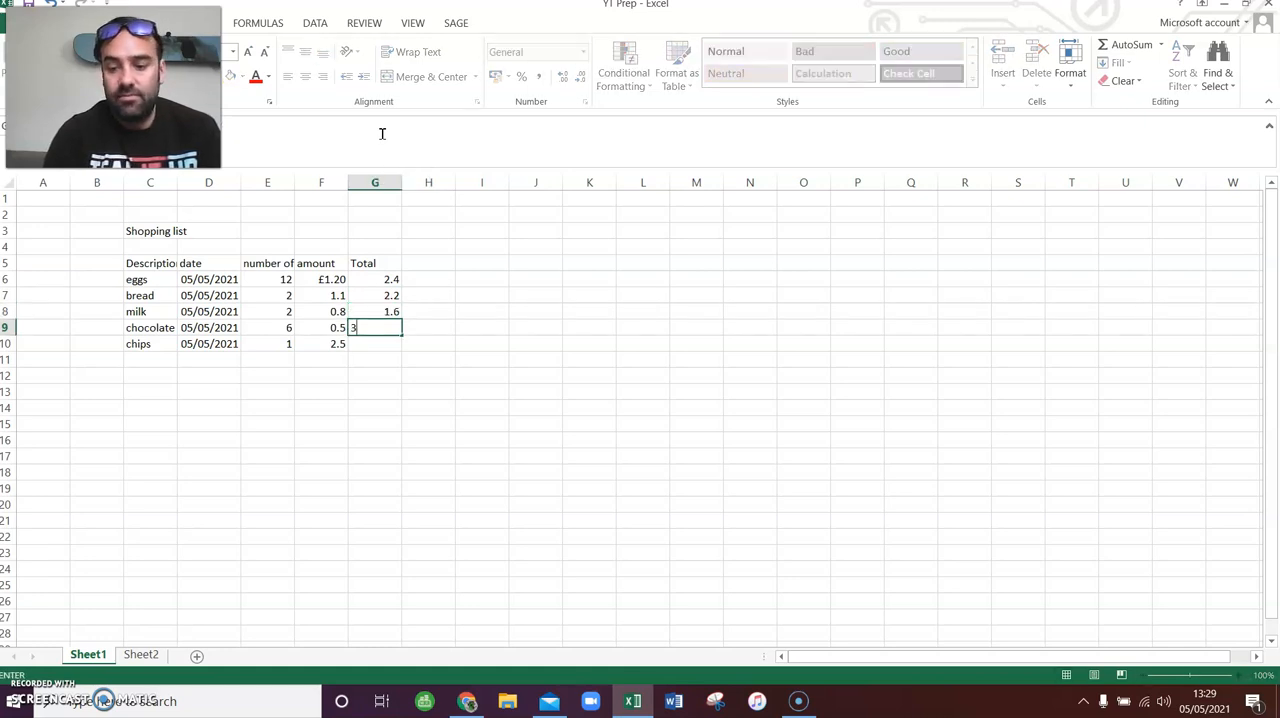
key(Return)
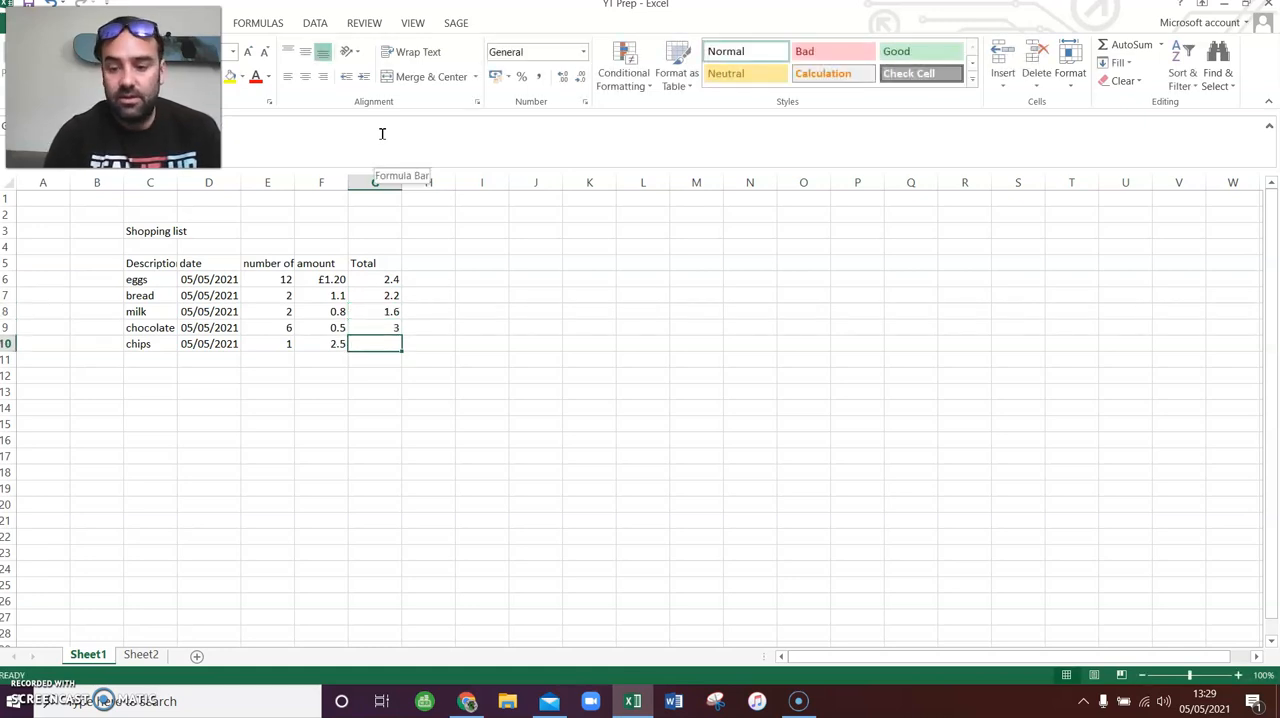
text(2.5)
key(Return)
key(Return)
key(Return)
key(Up)
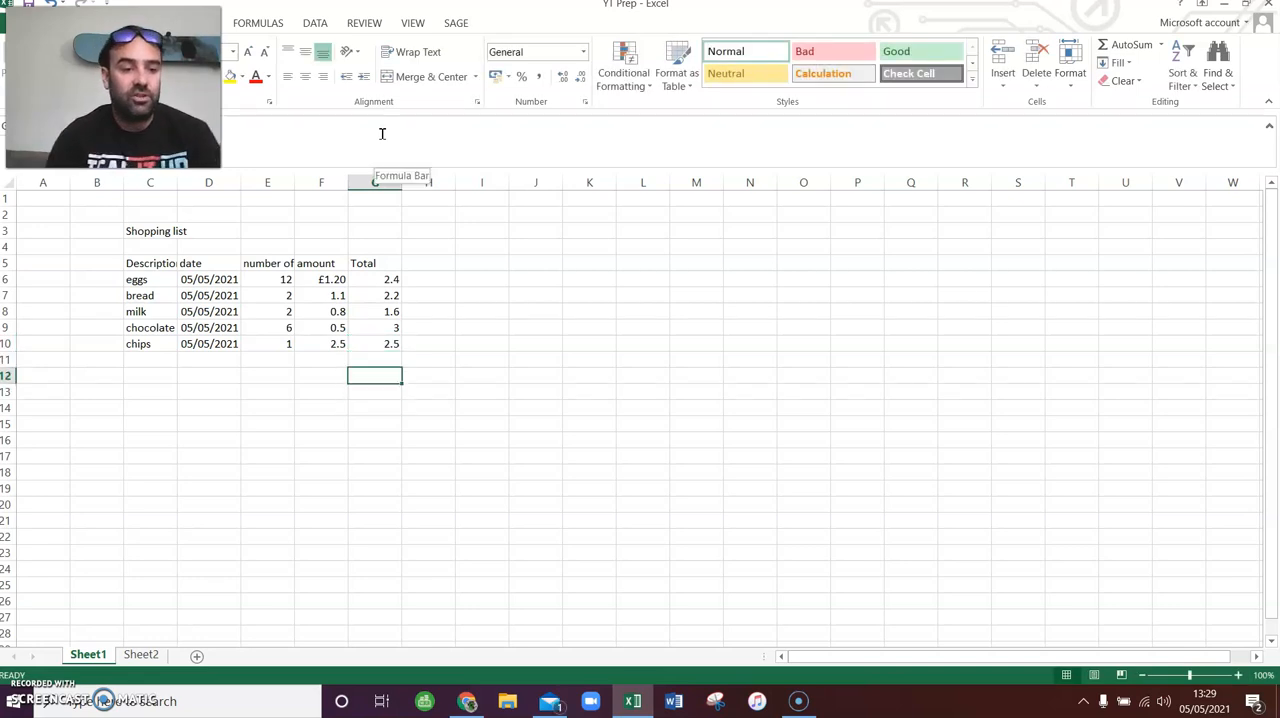
- Mark the five-column, five-row table task as done in cell F9 on Sheet2
click(1253, 464)
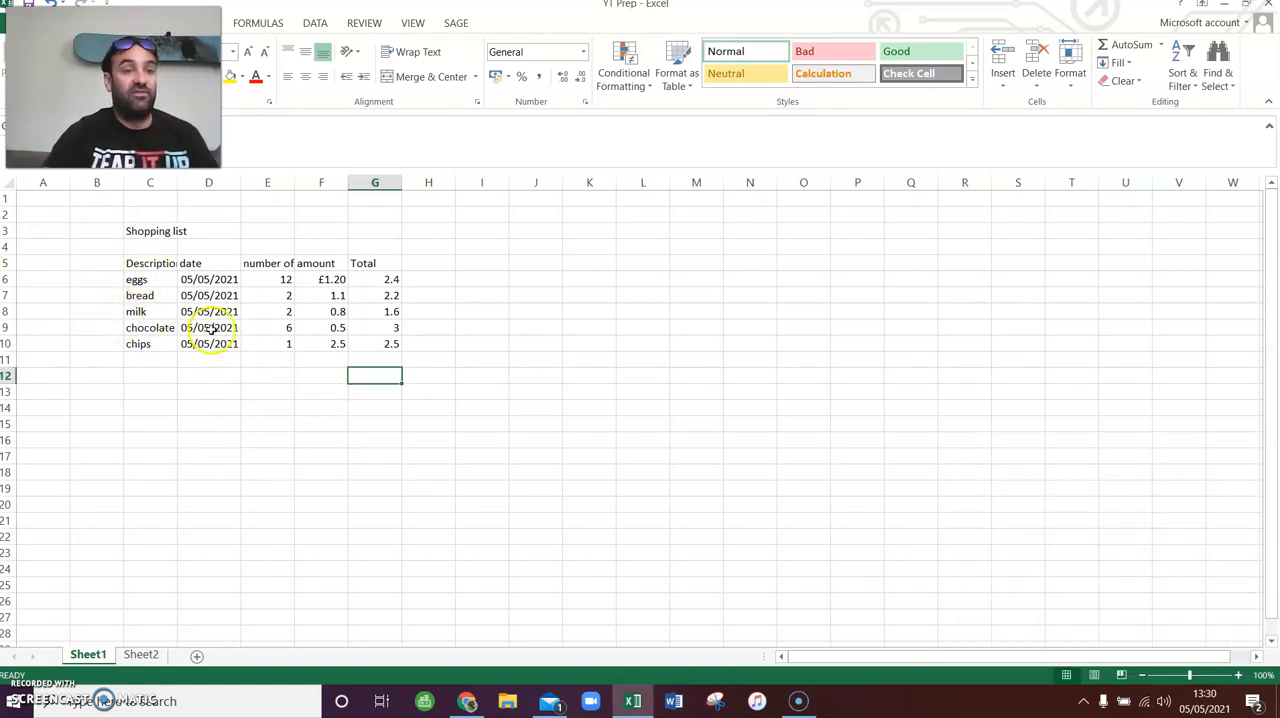
click(140, 654)
click(303, 328)
text(done)
key(Return)
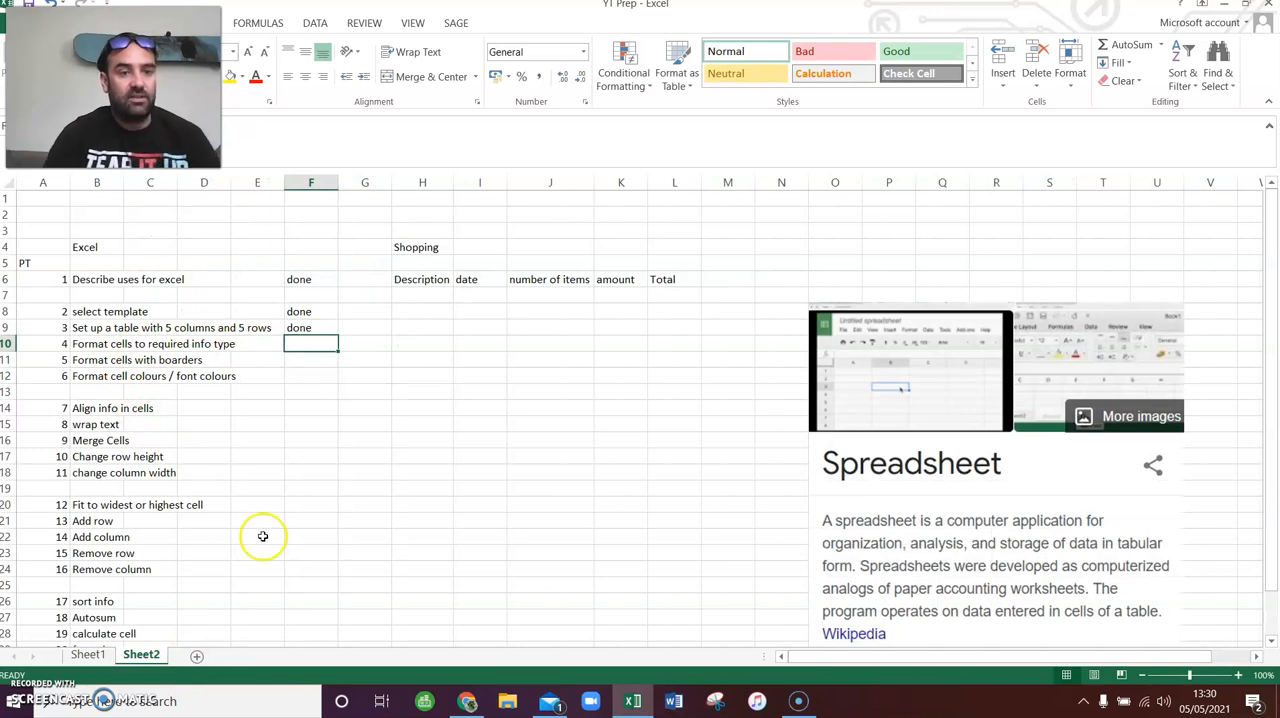
- Return to Sheet1 and examine the types of information held in the shopping list's cells
click(88, 654)
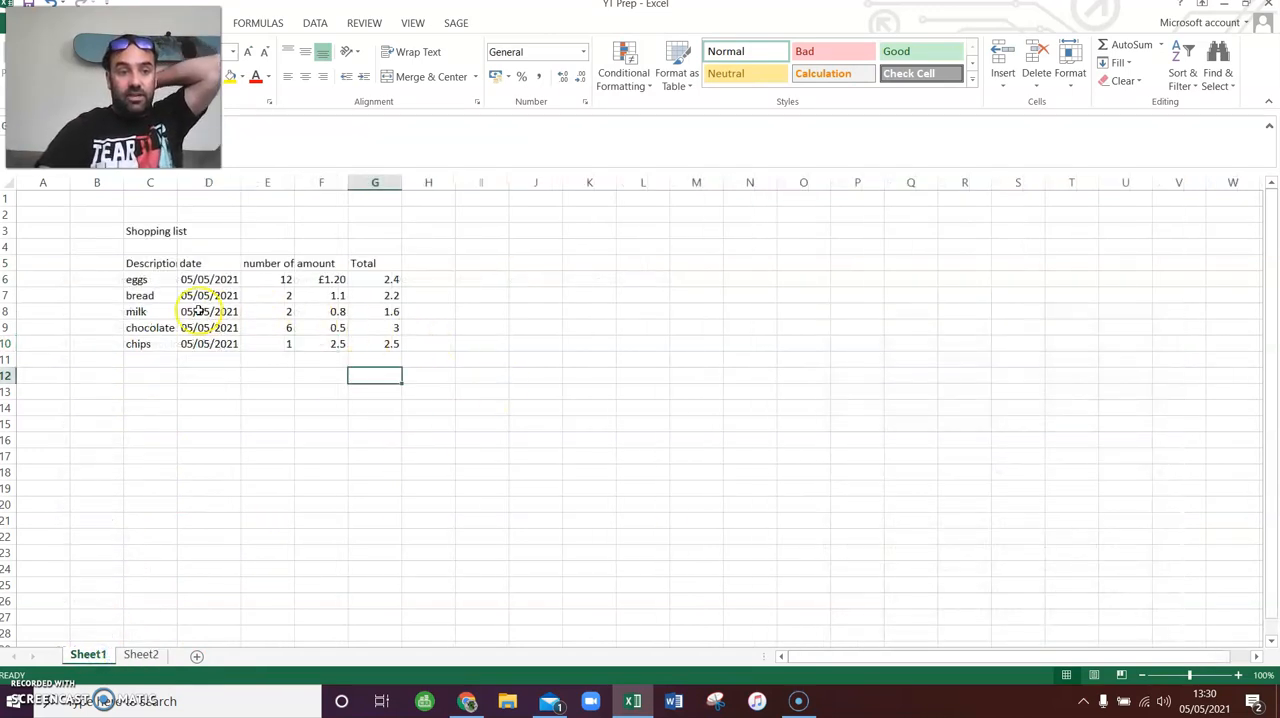
click(152, 280)
key(Right)
key(Down)
key(Down)
key(Down)
key(Left)
key(Left)
key(Up)
key(Up)
key(Up)
key(Right)
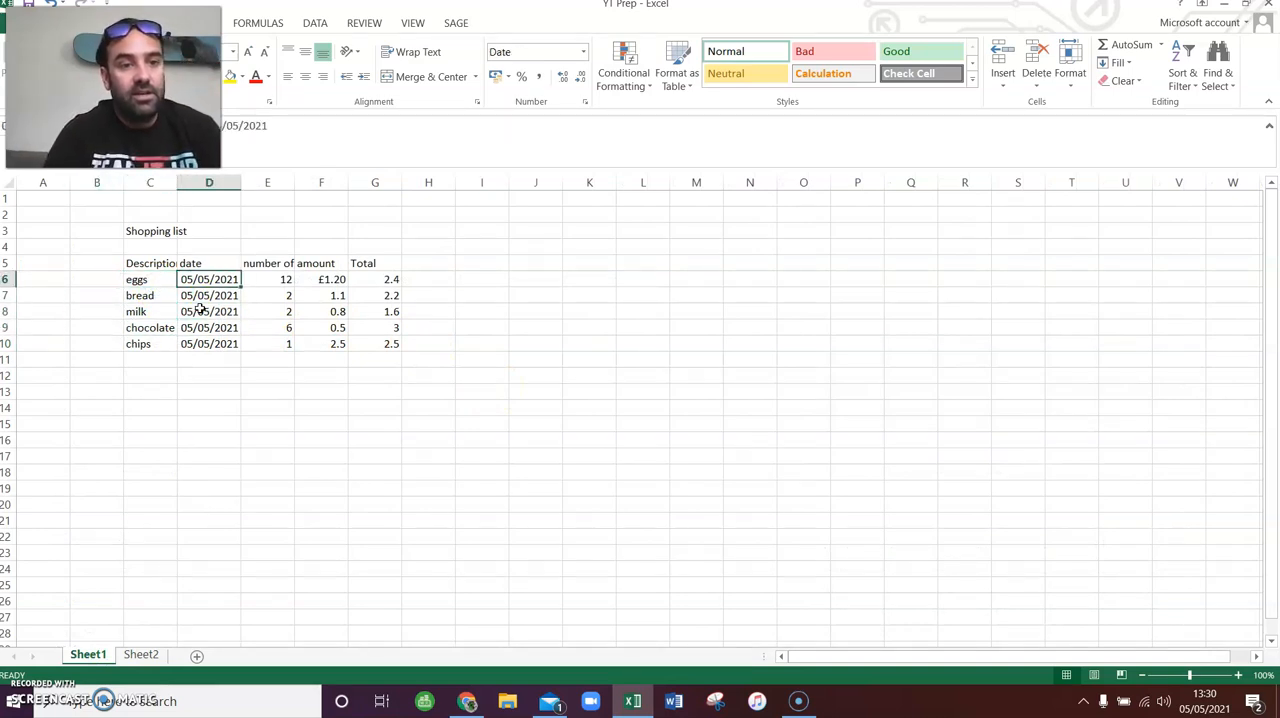
key(Right)
key(Right)
key(Left)
key(Left)
key(Left)
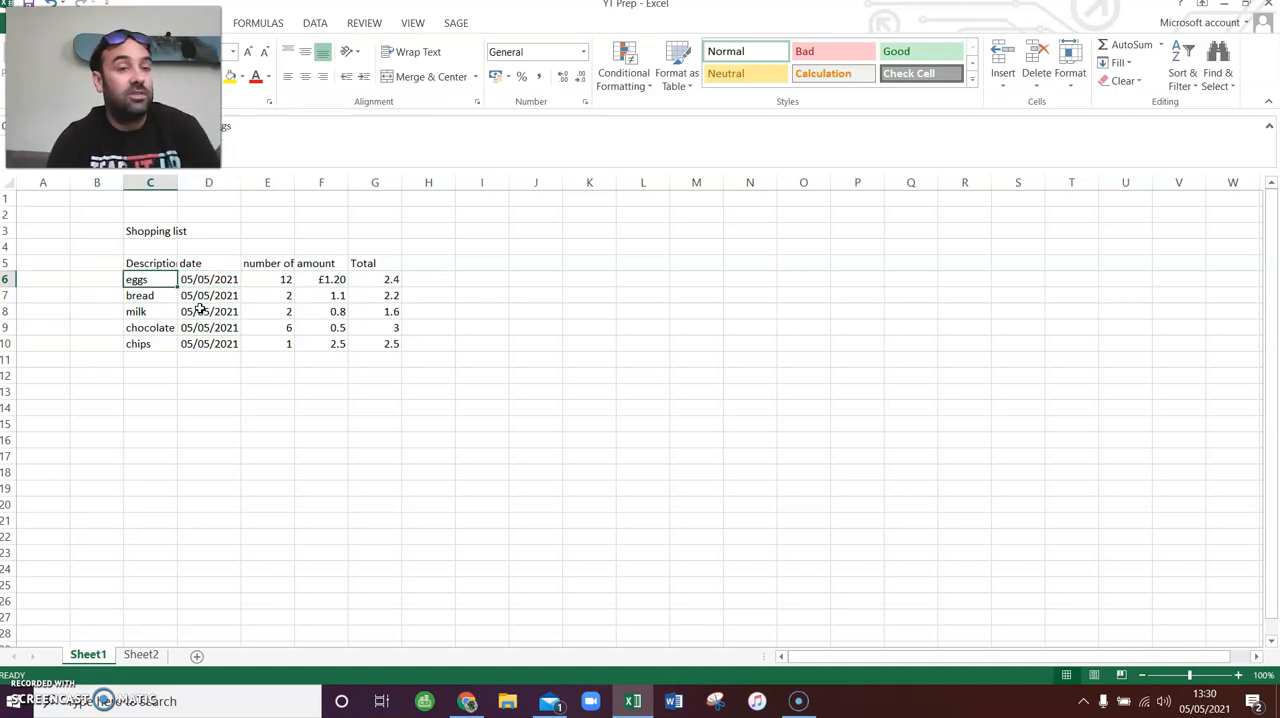
- Examine the kinds of information in the shopping list's date, quantity, amount and Total columns
key(Down)
key(Up)
key(Right)
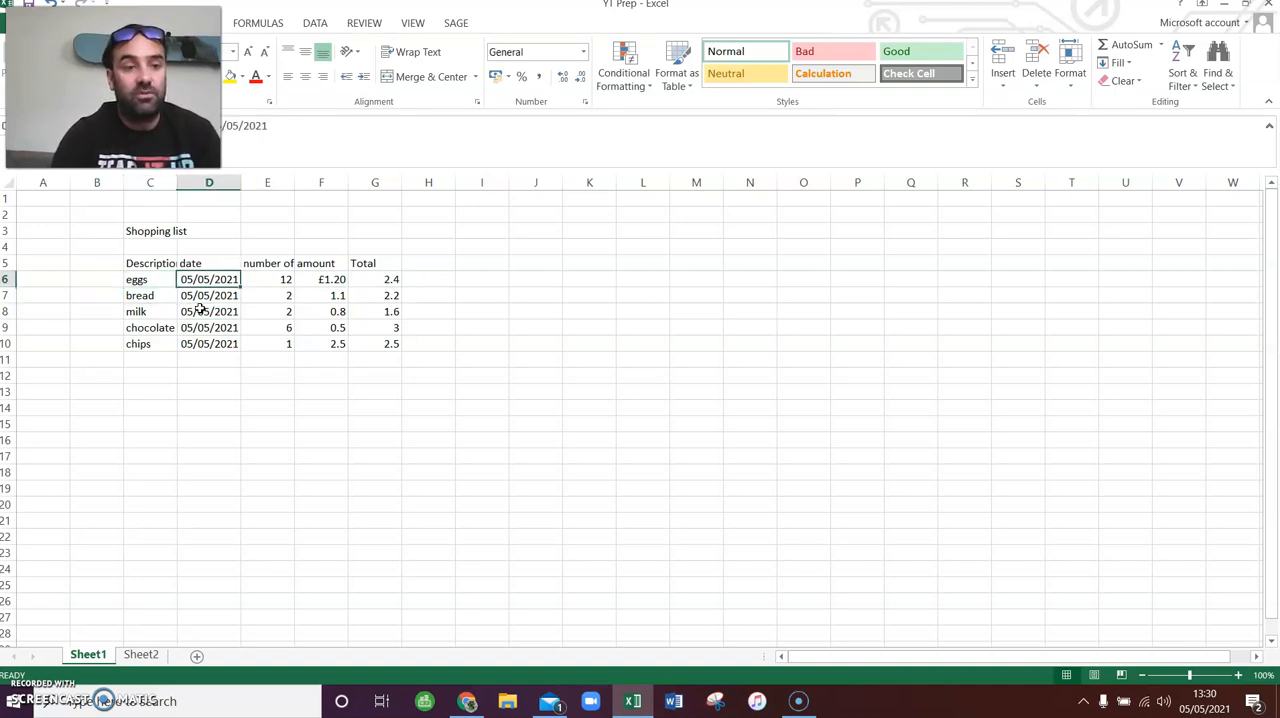
key(Right)
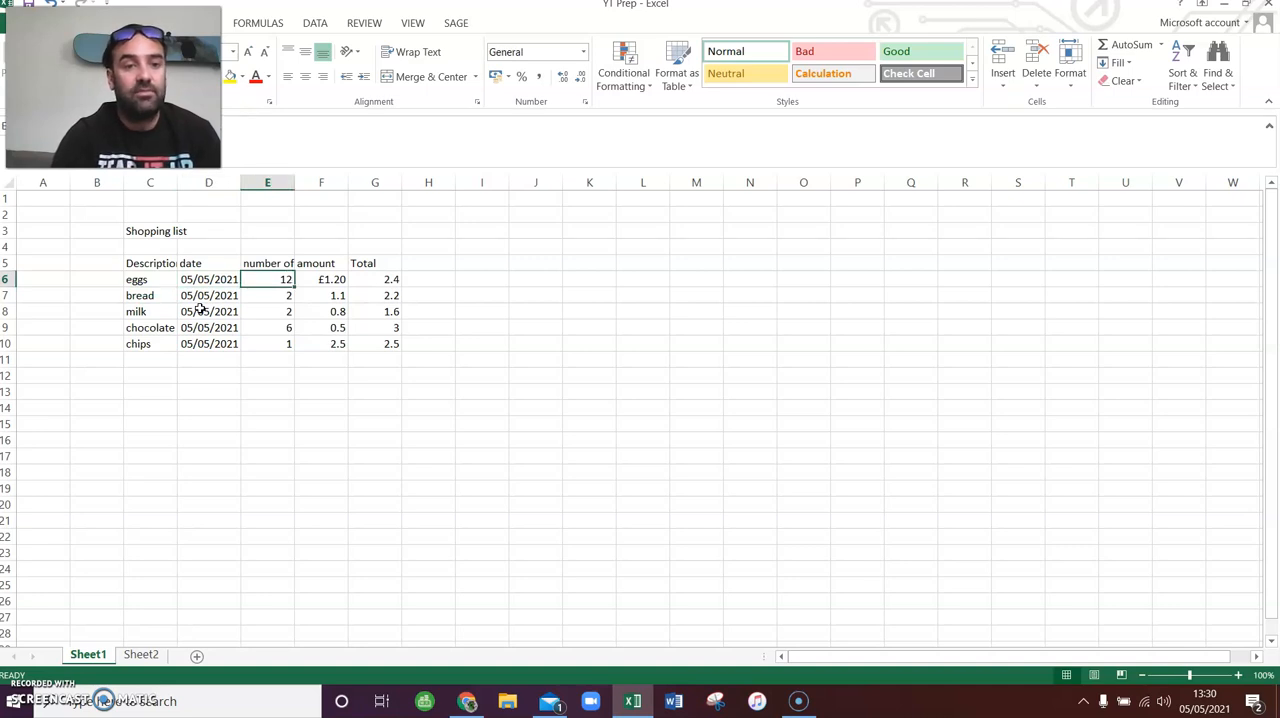
key(Right)
key(Down)
key(Down)
key(Down)
key(Up)
key(Up)
key(Up)
key(Down)
key(Down)
key(Down)
key(Down)
key(Up)
key(Up)
key(Up)
key(Up)
key(Right)
key(Down)
key(Down)
key(Down)
key(Down)
key(Up)
key(Up)
key(Up)
key(Up)
key(Up)
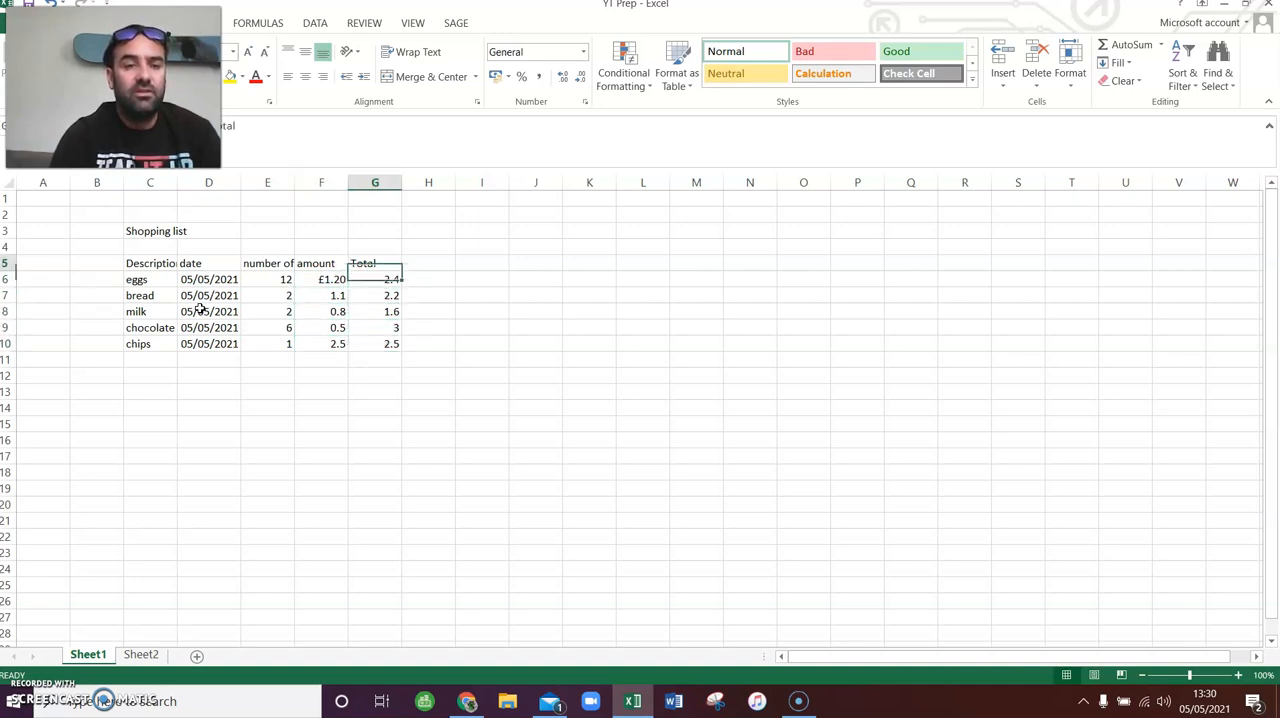
key(Left)
key(Left)
key(Left)
key(Left)
key(Down)
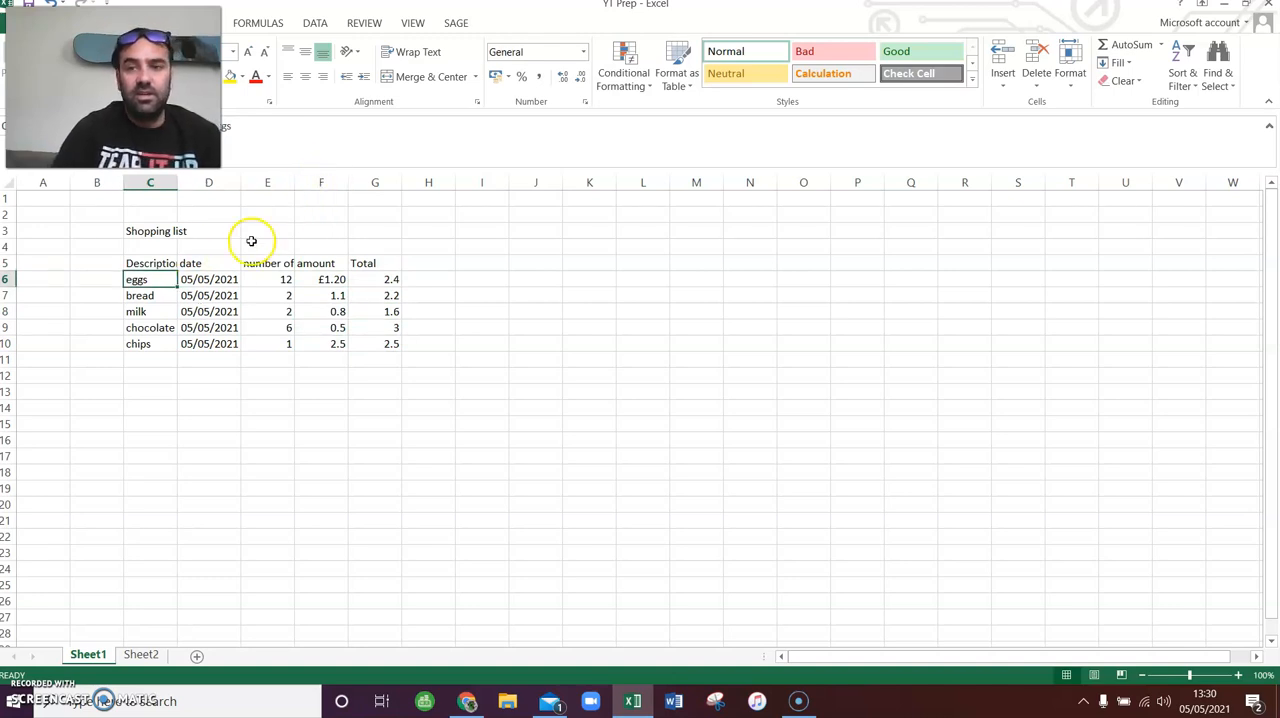
- Review the number format categories available for cell C6, including Currency, Accounting, Time and General, without applying a change
click(1068, 60)
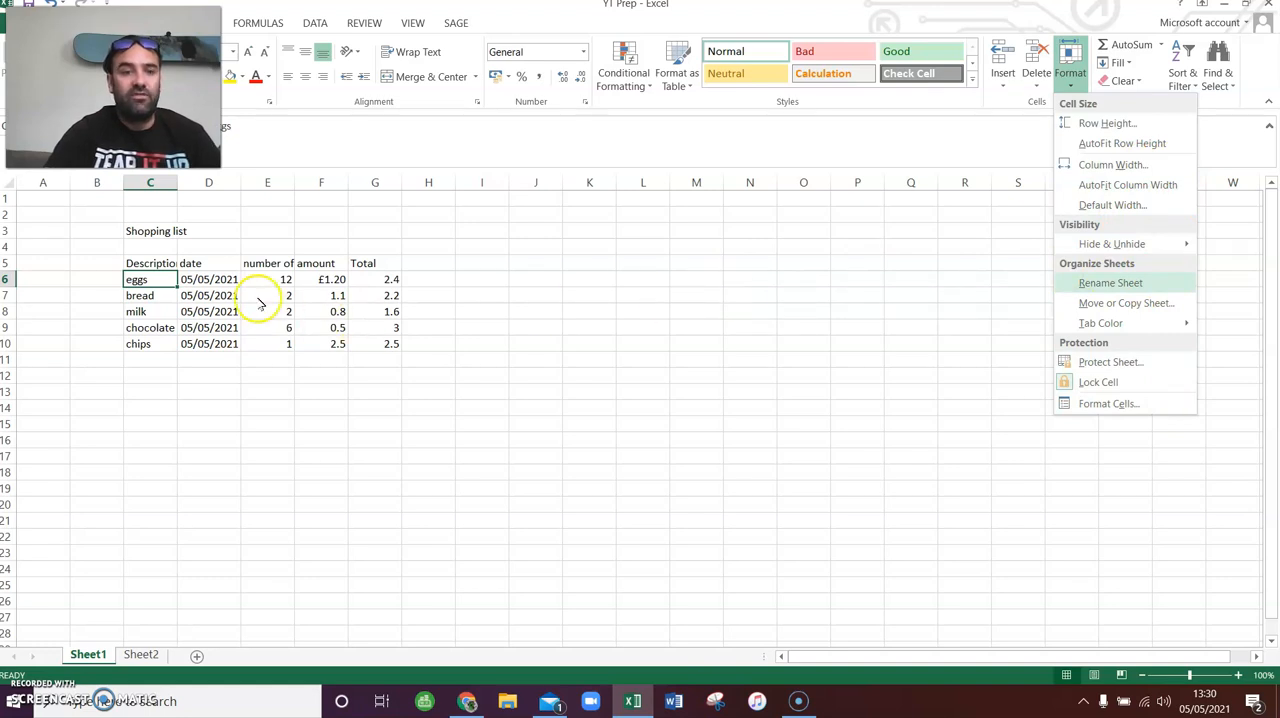
click(138, 279)
right_click(153, 281)
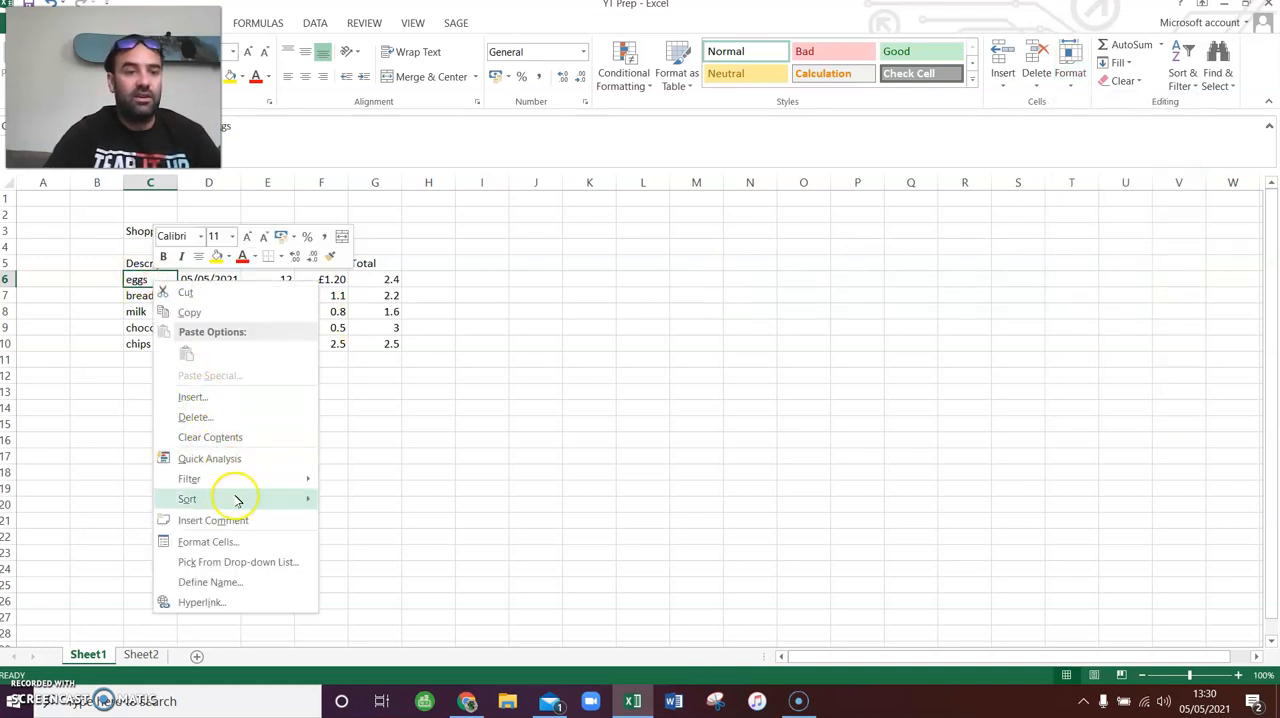
click(243, 544)
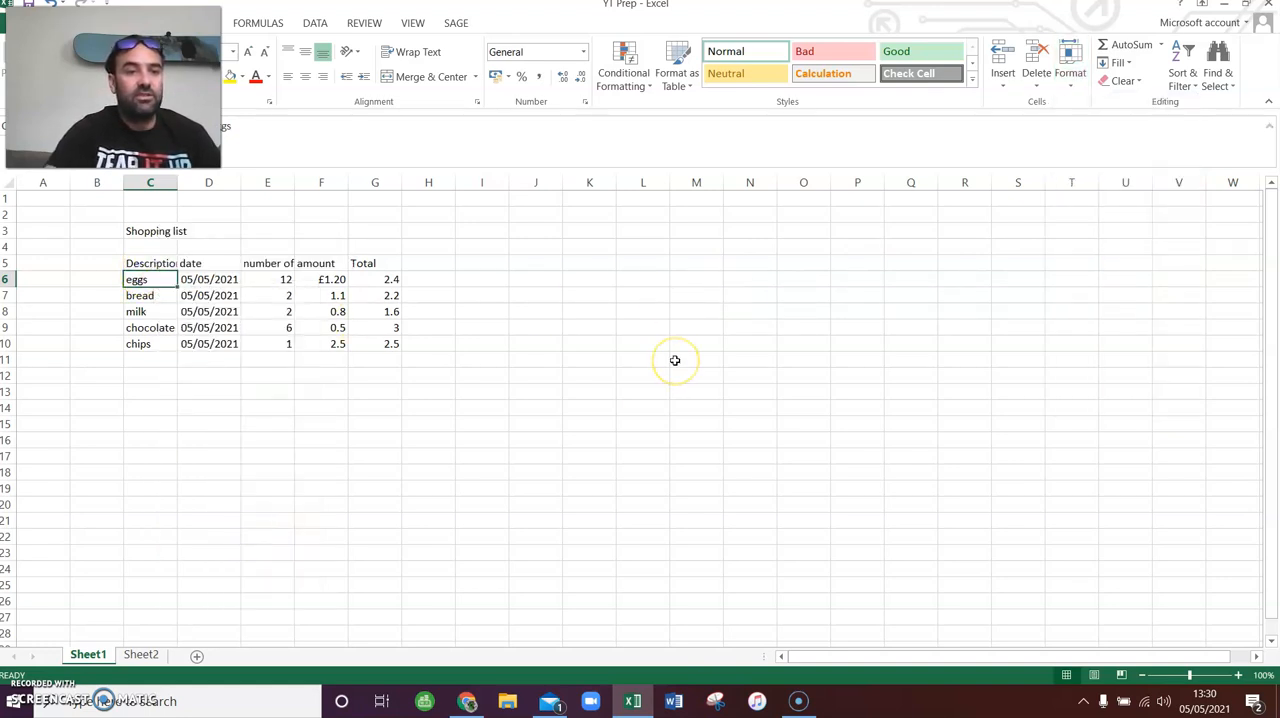
drag(271, 295, 706, 186)
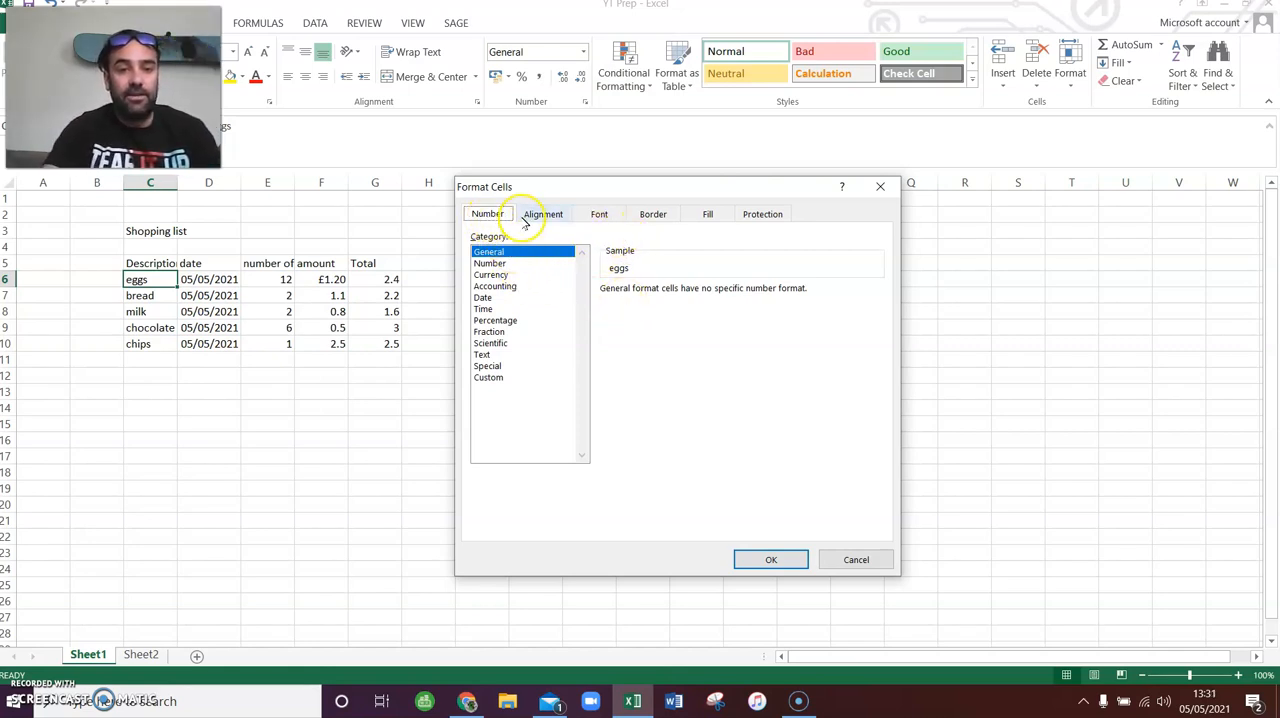
click(495, 274)
click(522, 288)
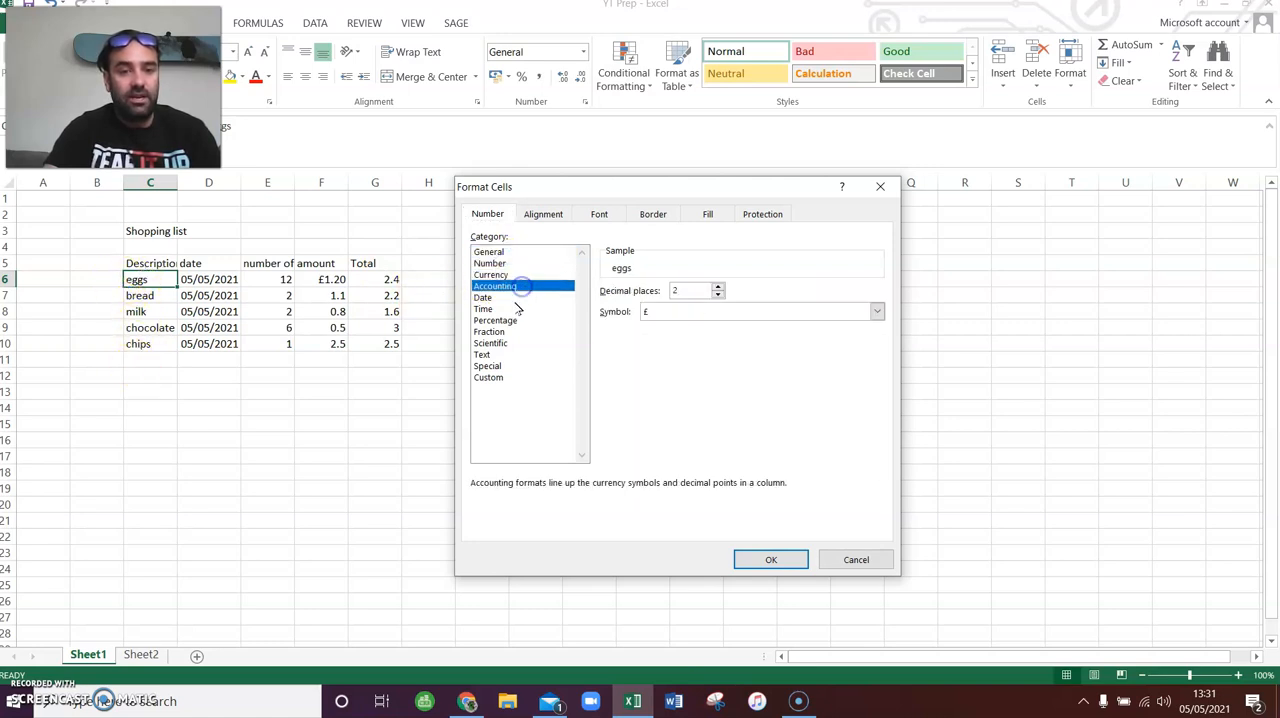
click(515, 309)
click(503, 253)
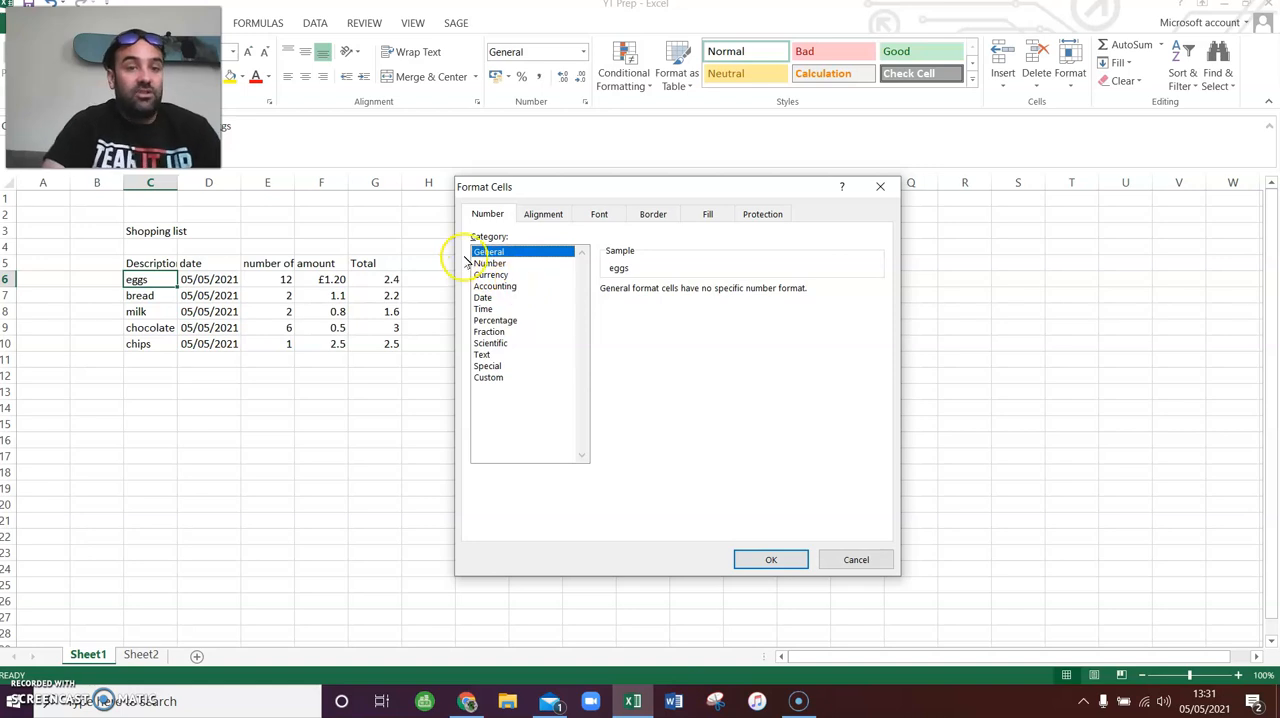
click(863, 559)
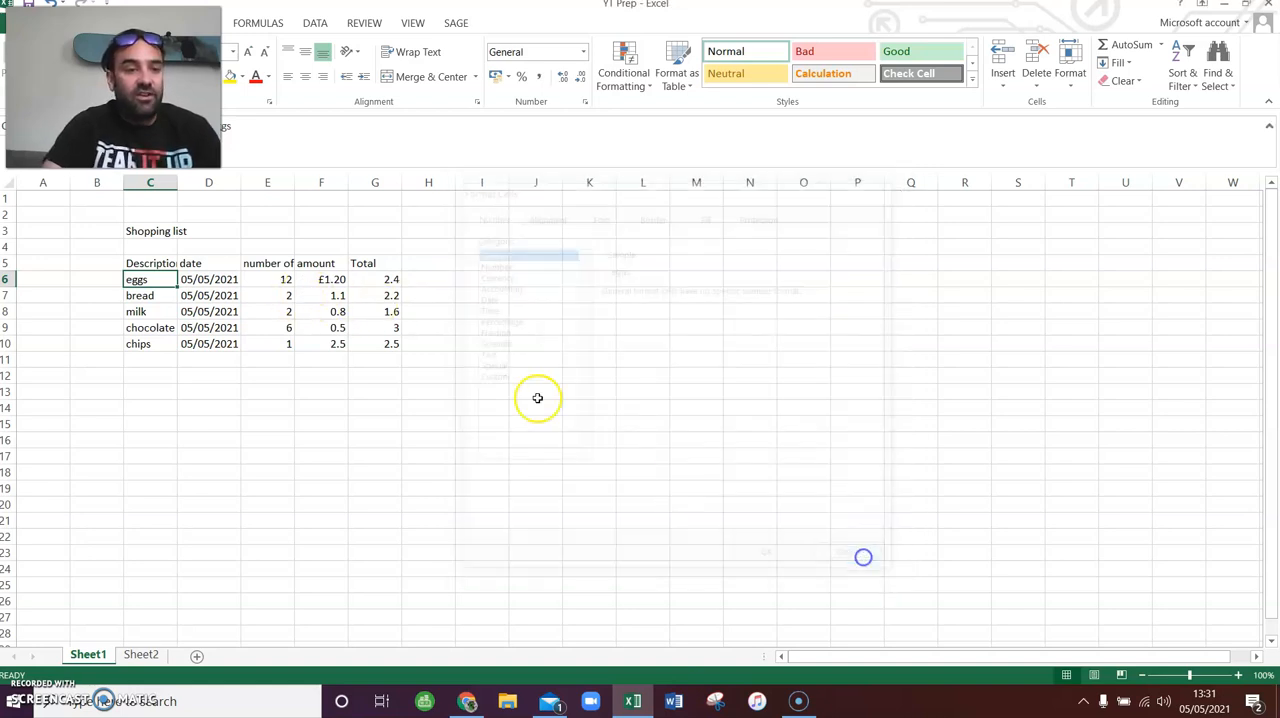
- Format the dates in cells D6 to D10 with the 14 March 2012 date type for the English (United Kingdom) locale
drag(236, 289, 229, 343)
right_click(211, 288)
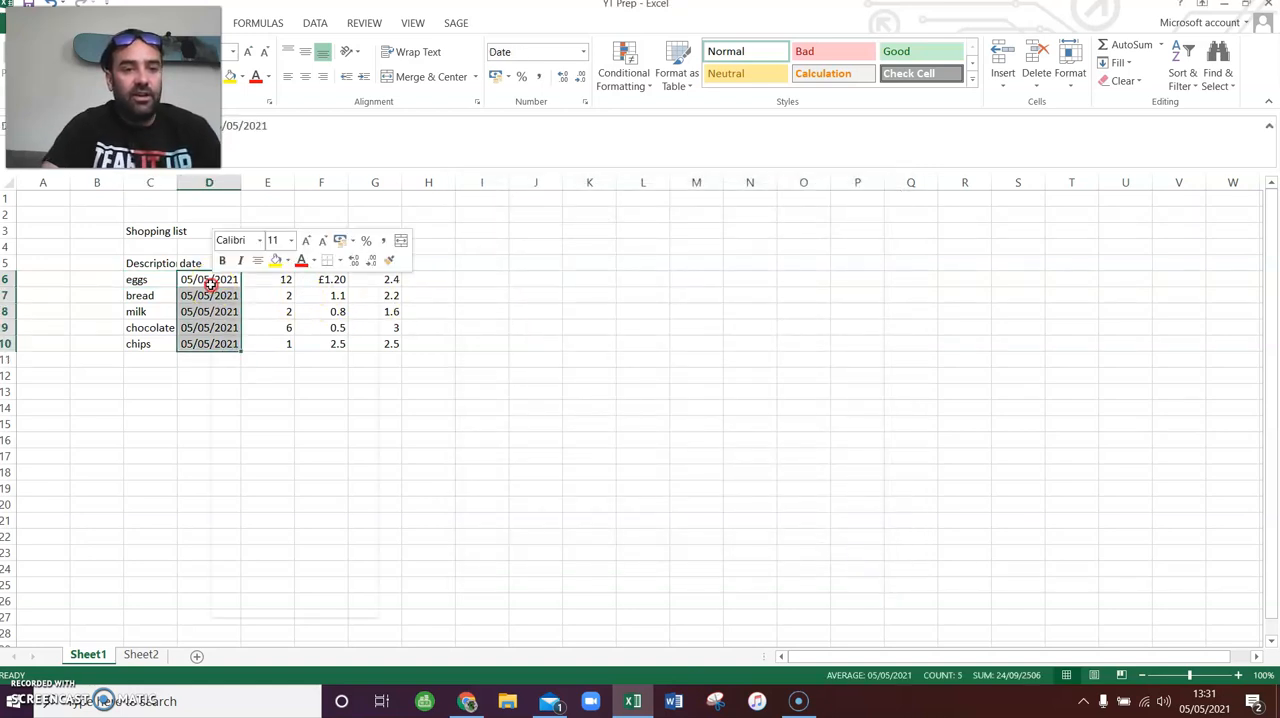
click(281, 545)
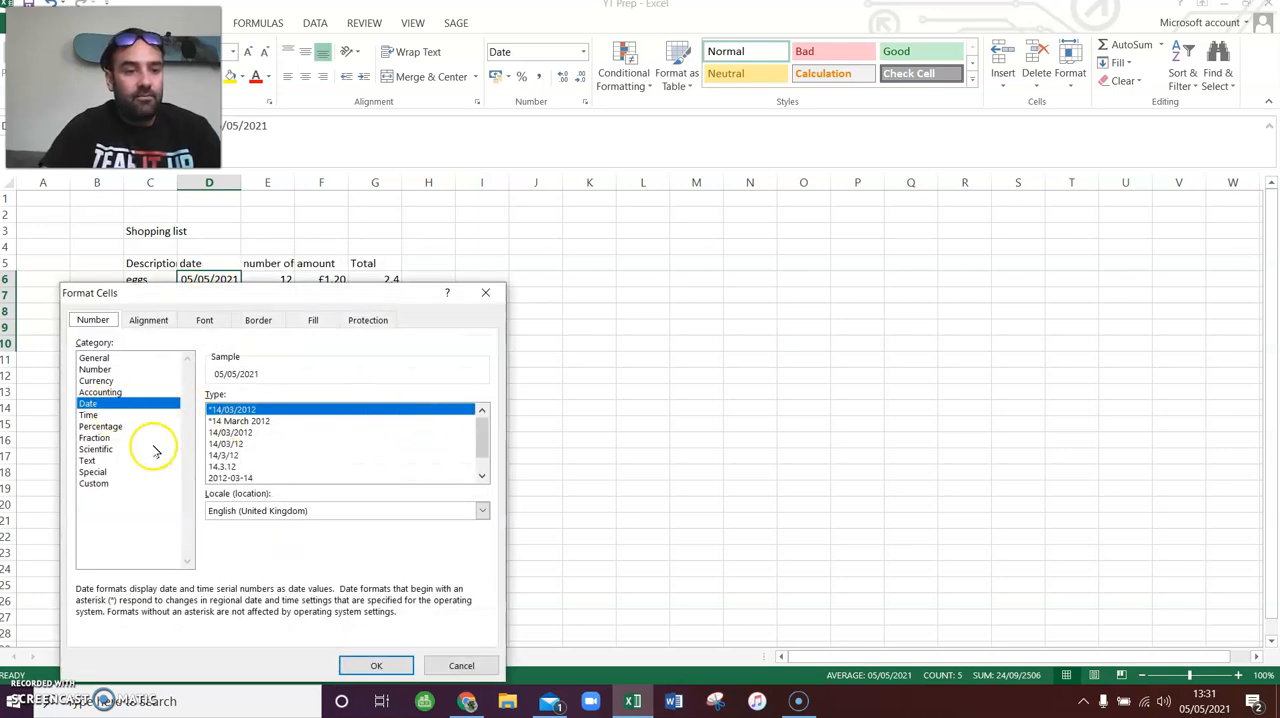
drag(218, 293, 427, 155)
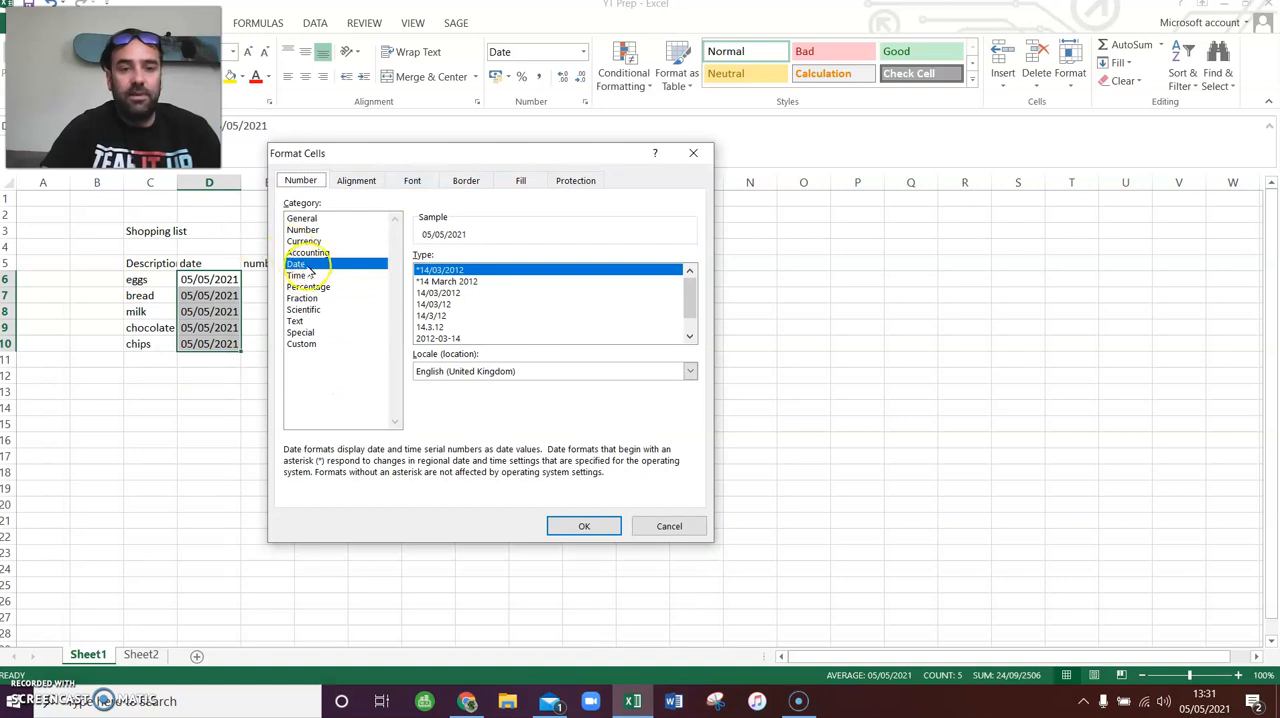
drag(690, 288, 701, 314)
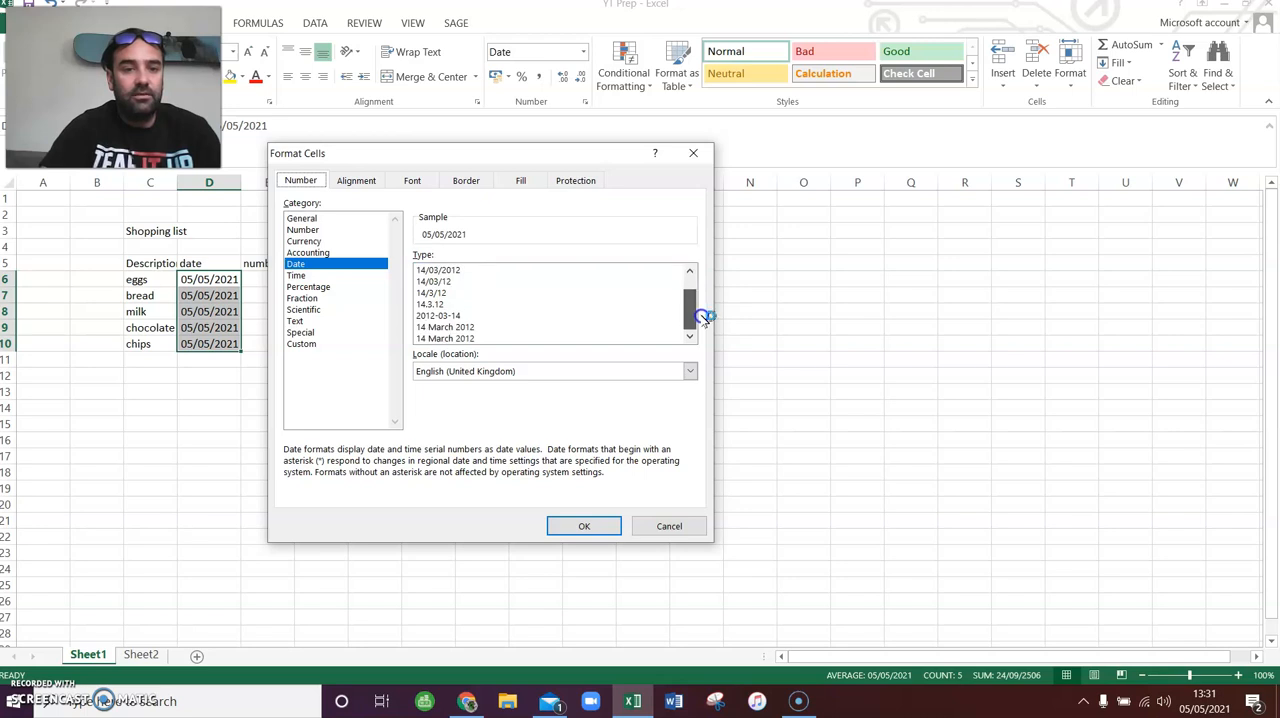
click(455, 327)
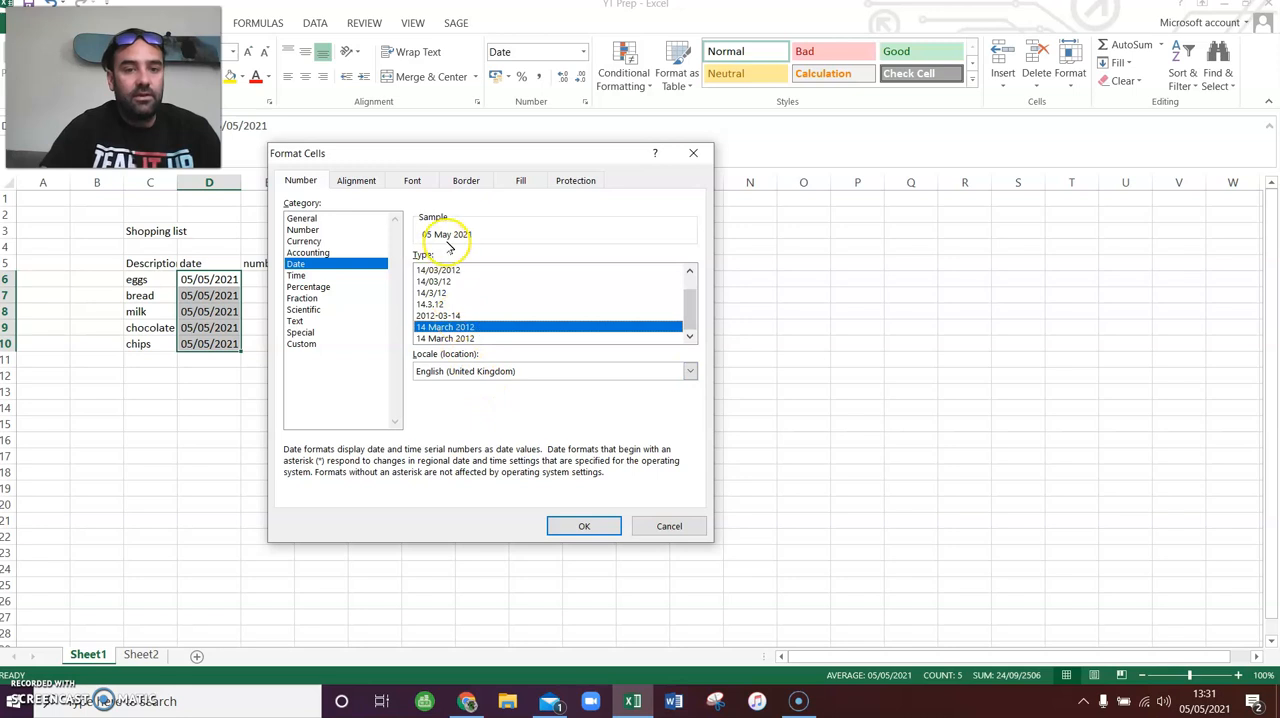
click(443, 292)
click(463, 315)
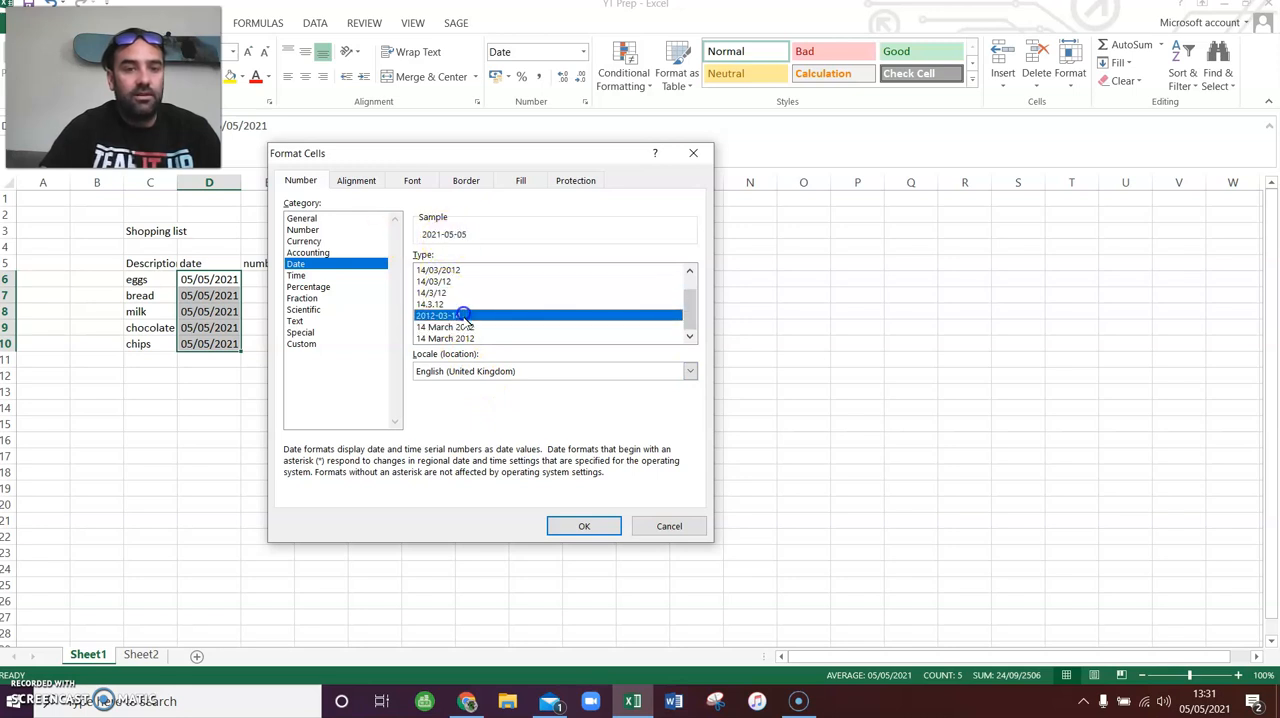
click(465, 327)
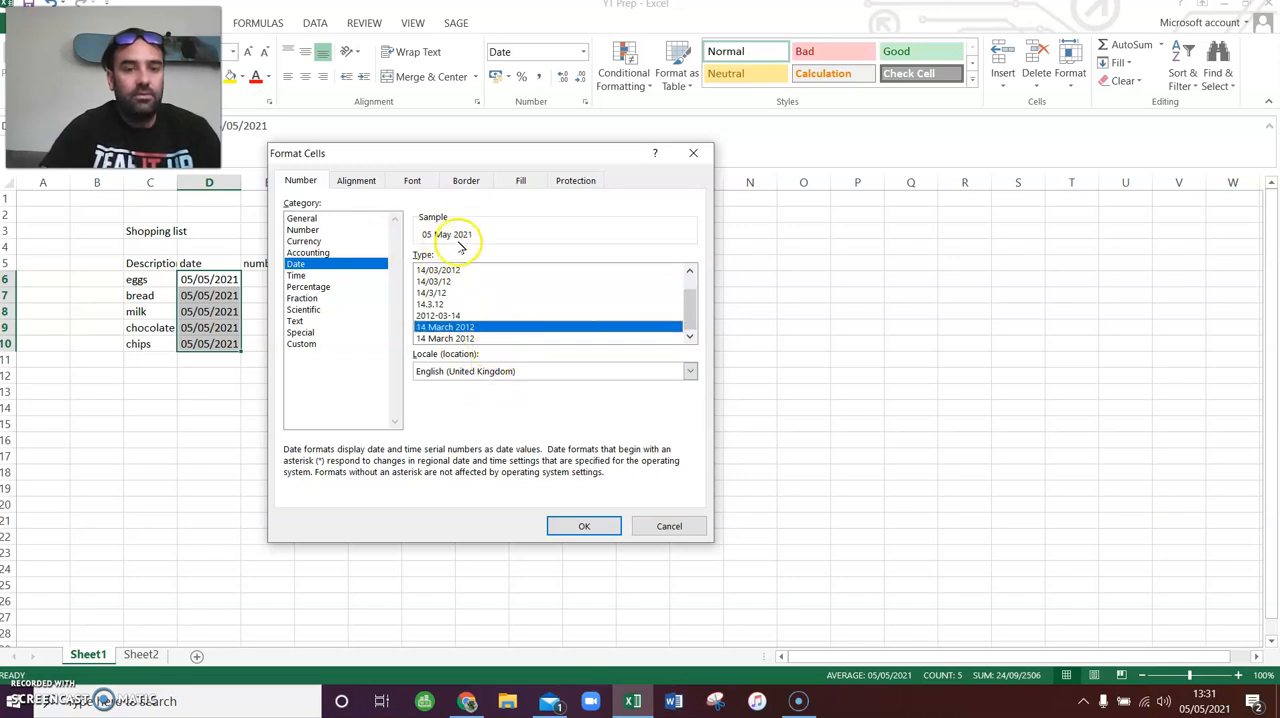
click(570, 526)
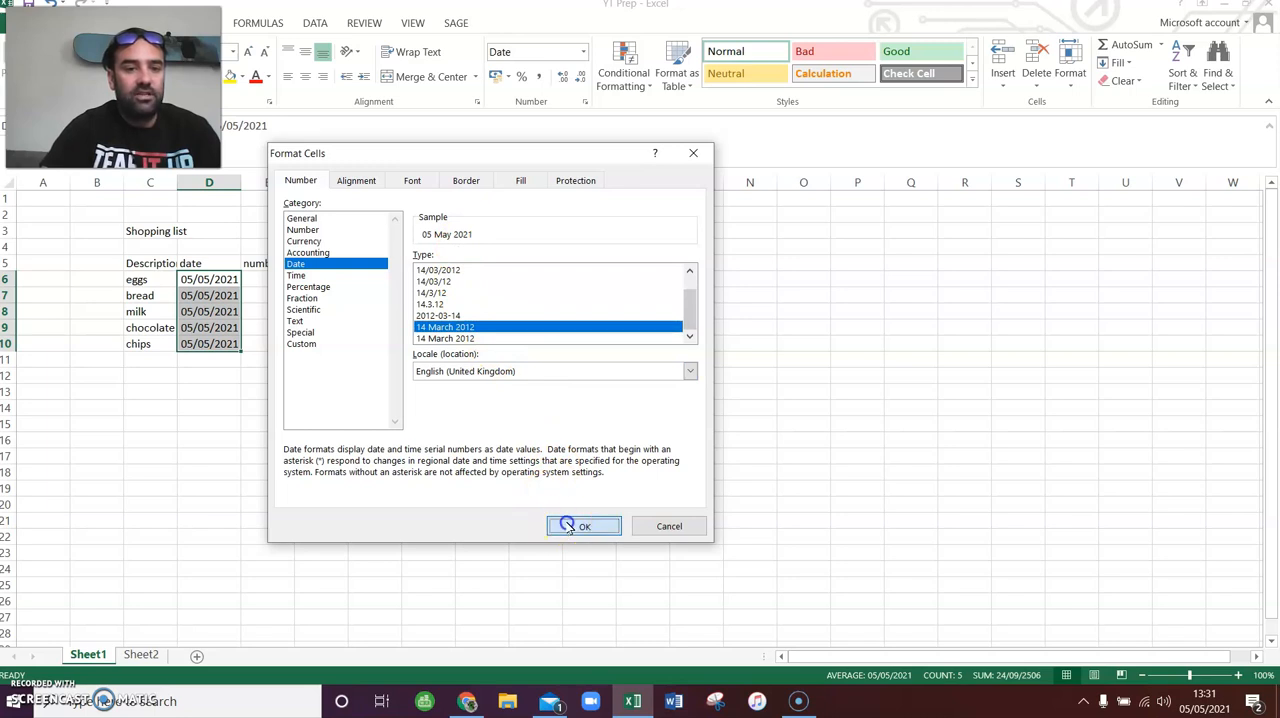
drag(412, 413, 405, 413)
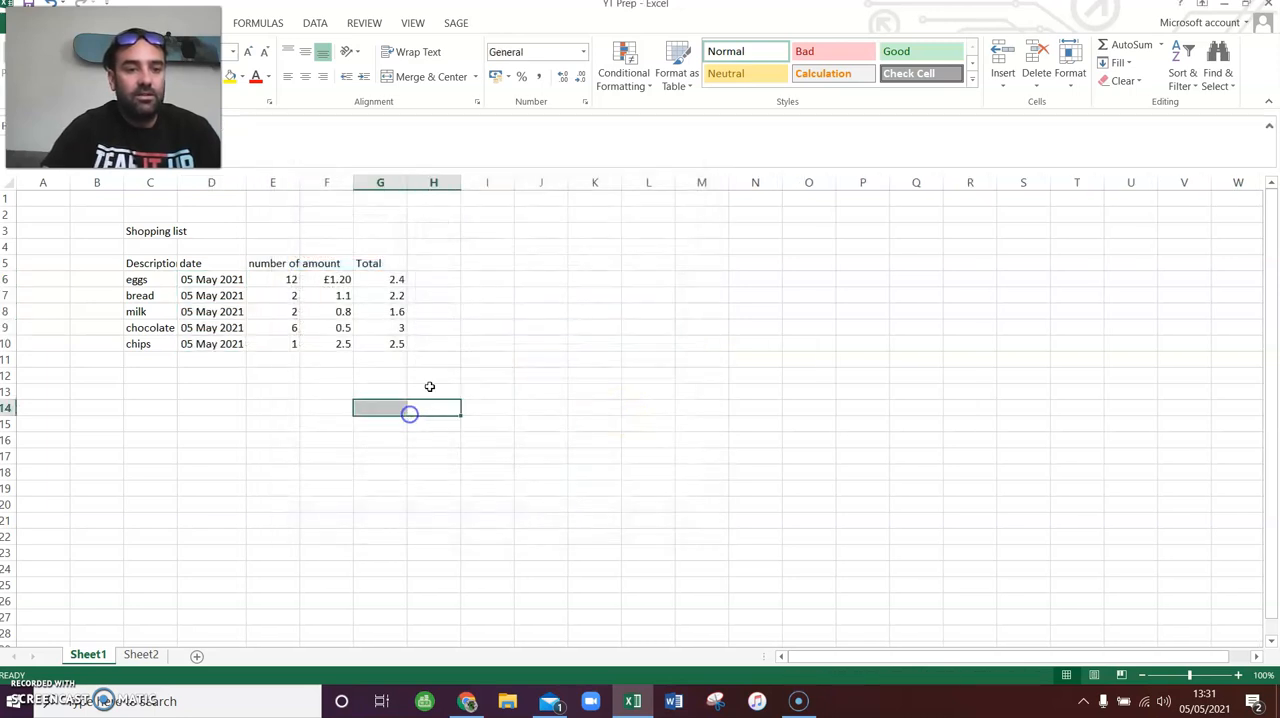
- Preview the Number format with two decimal places and a 1000 separator for quantities E6 to E10, but apply the General format
drag(281, 280, 263, 345)
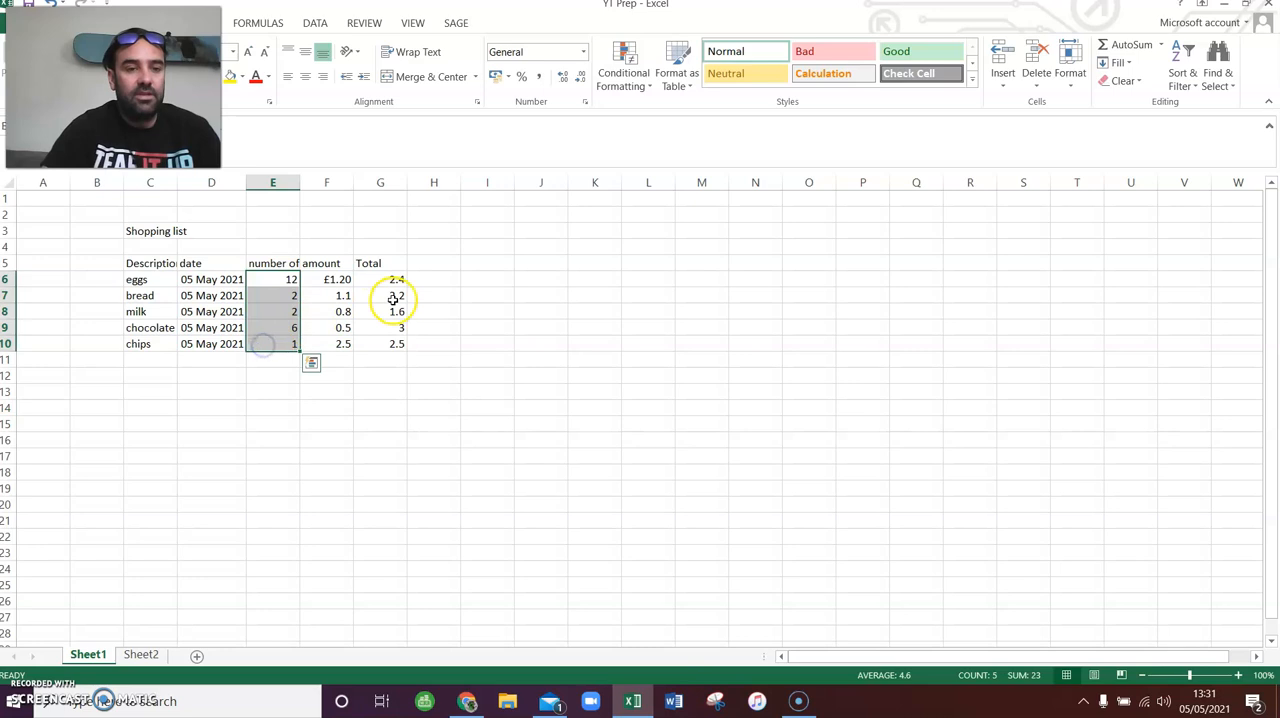
right_click(282, 280)
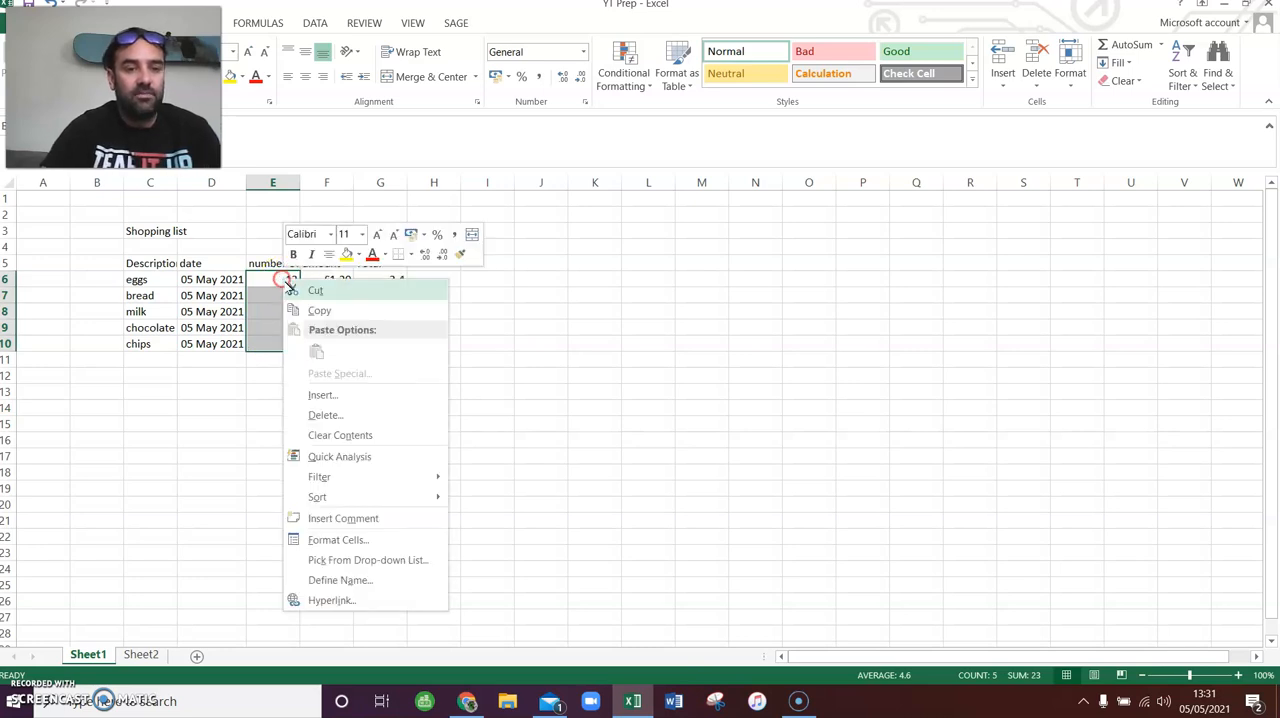
click(360, 539)
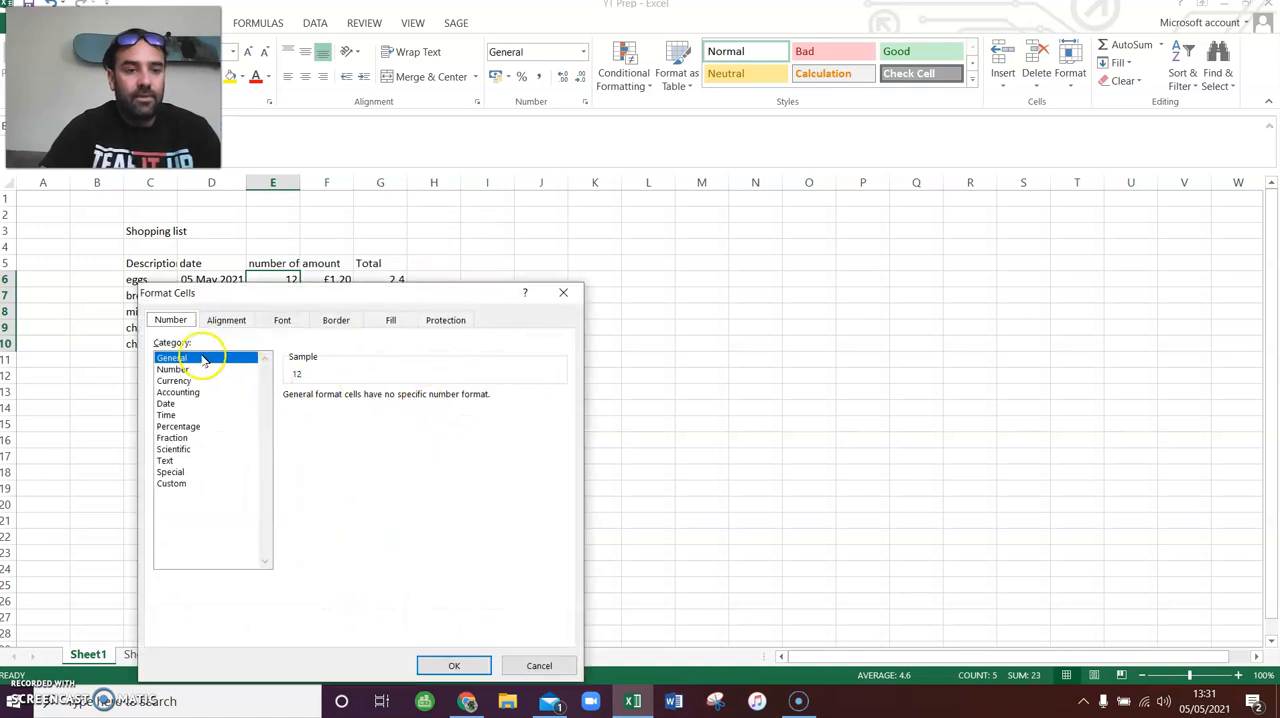
click(181, 370)
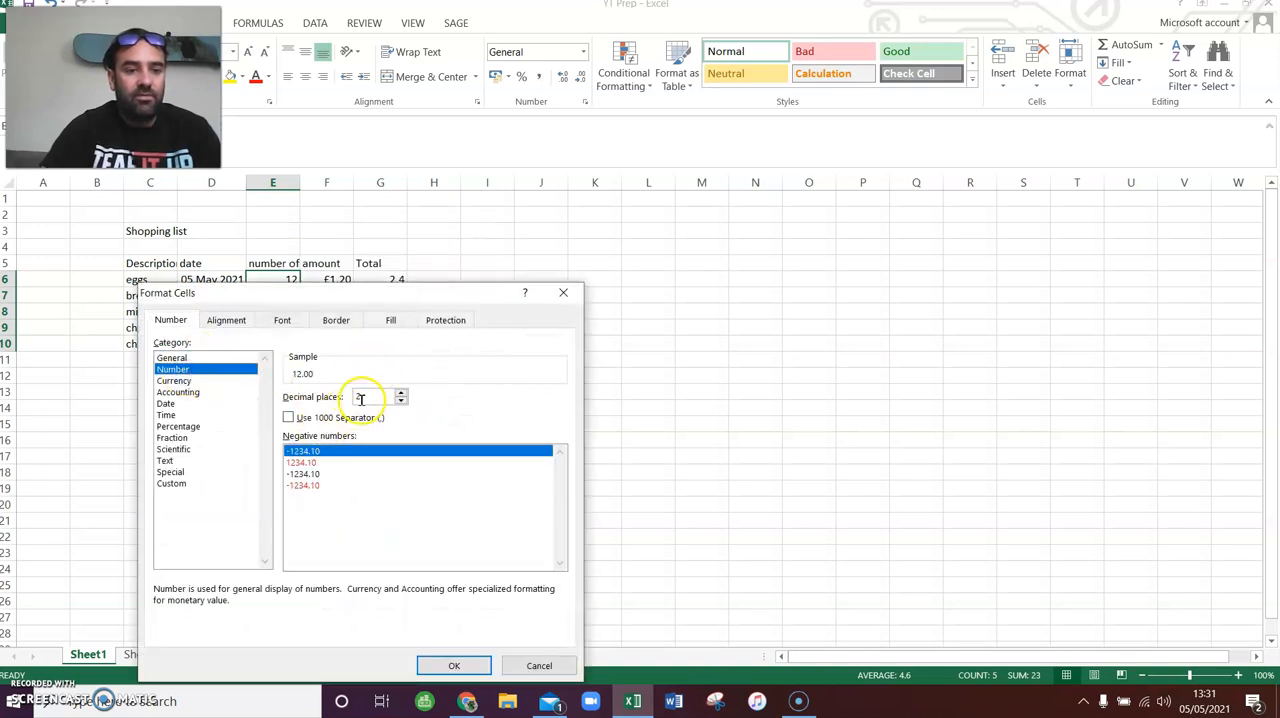
click(401, 401)
click(401, 401)
click(402, 392)
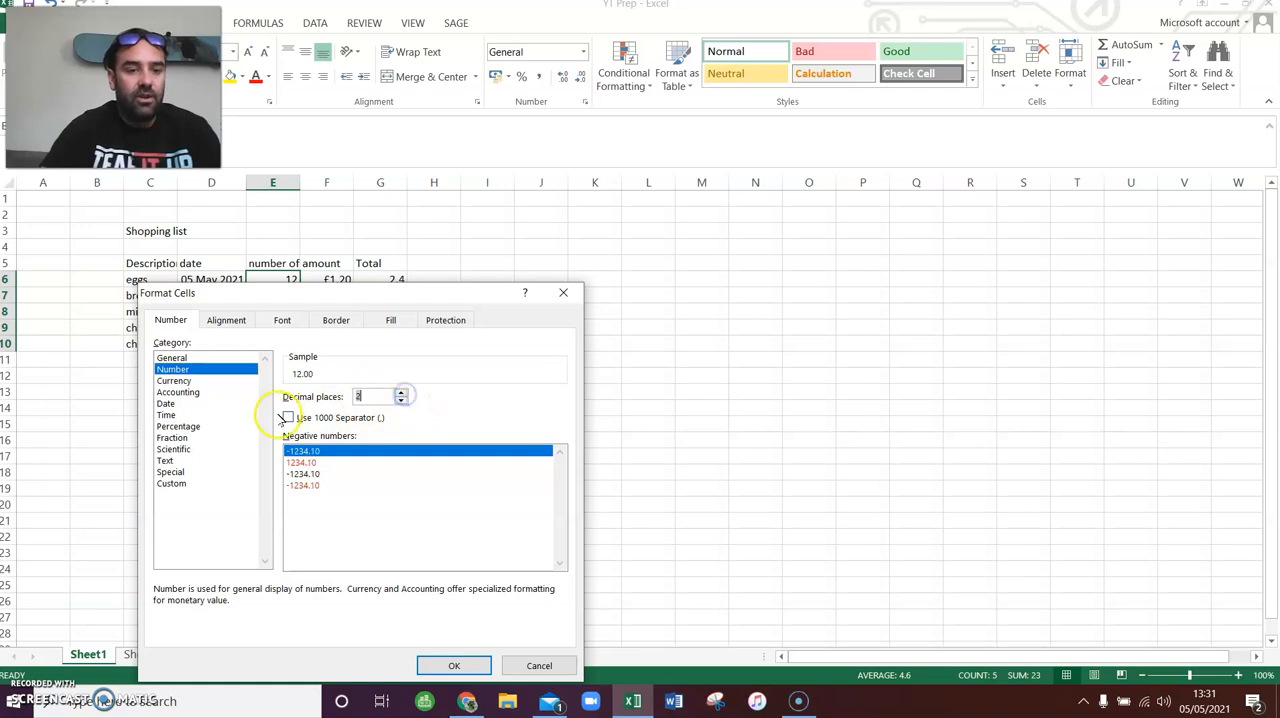
click(288, 417)
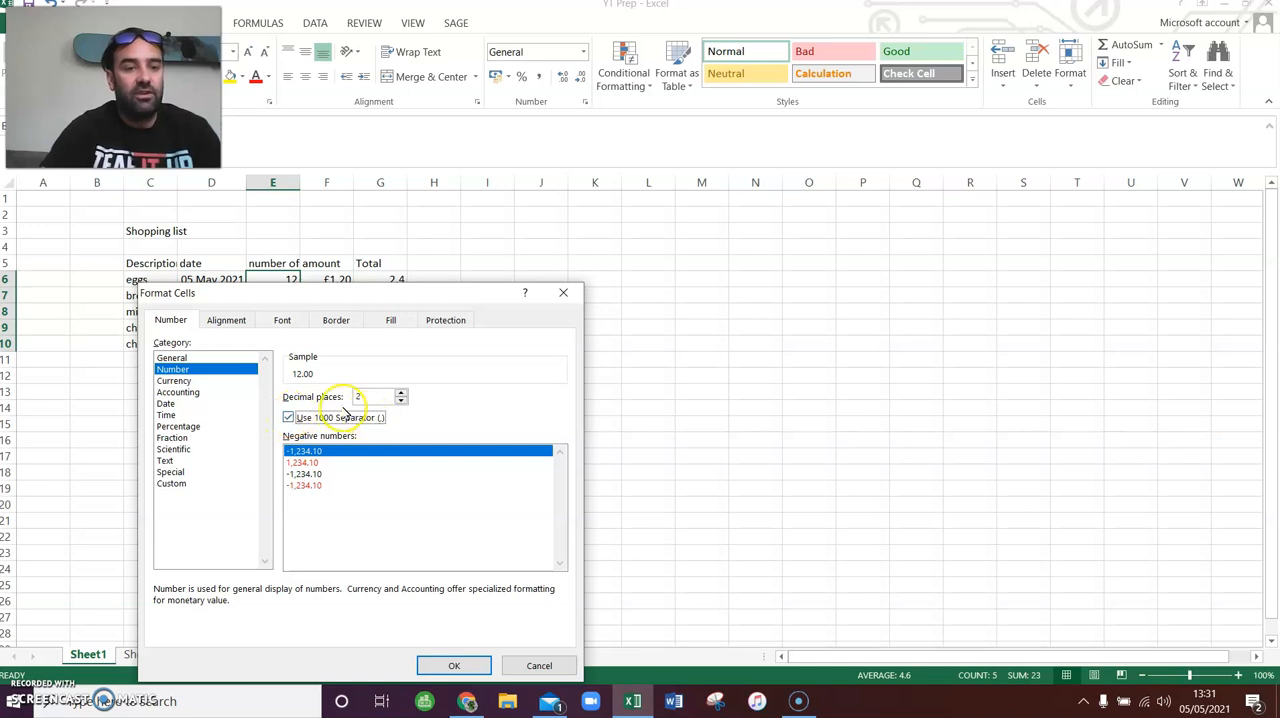
click(192, 358)
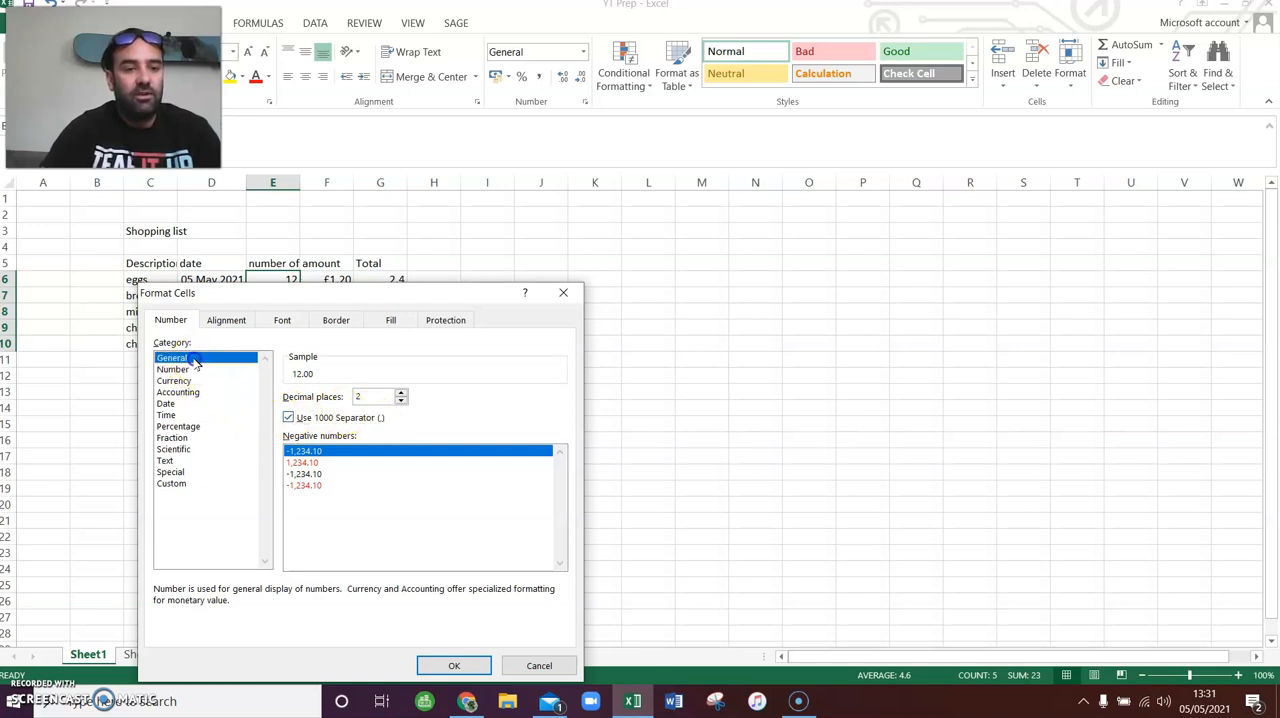
click(453, 665)
click(381, 390)
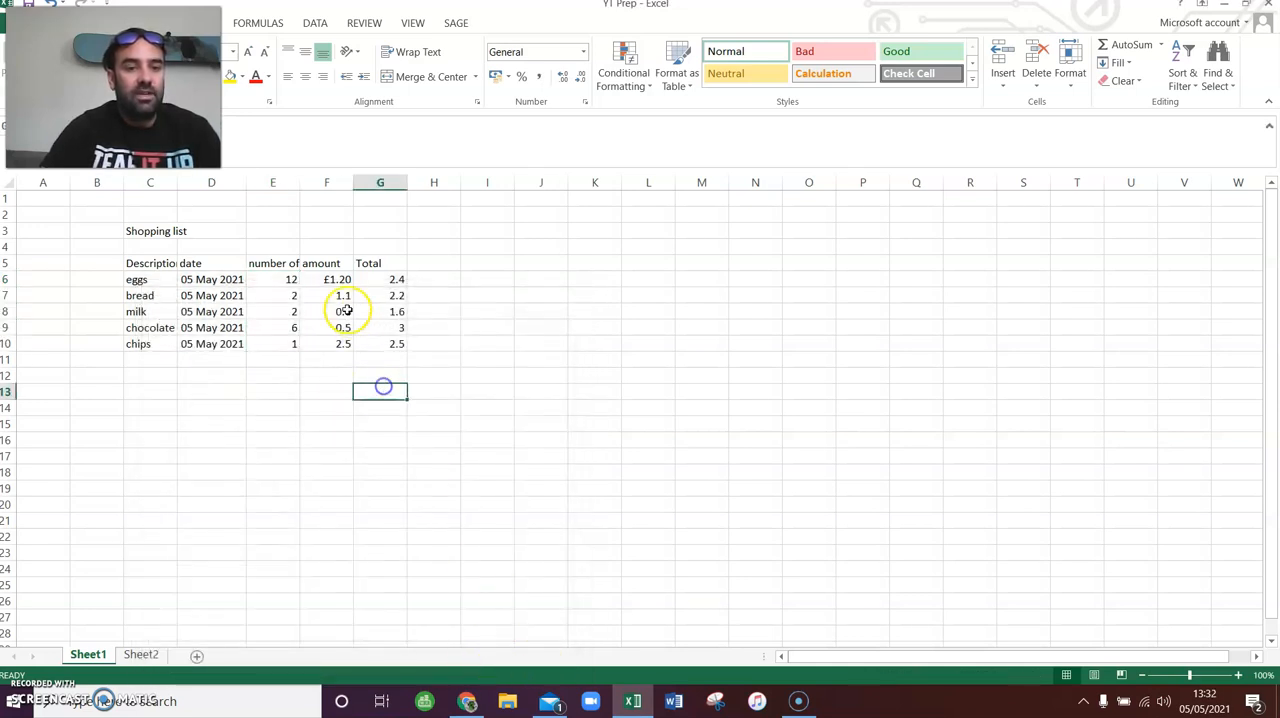
- Format the amounts in cells F6 to F10 as Currency with the £ symbol and two decimal places
drag(331, 279, 320, 343)
click(329, 280)
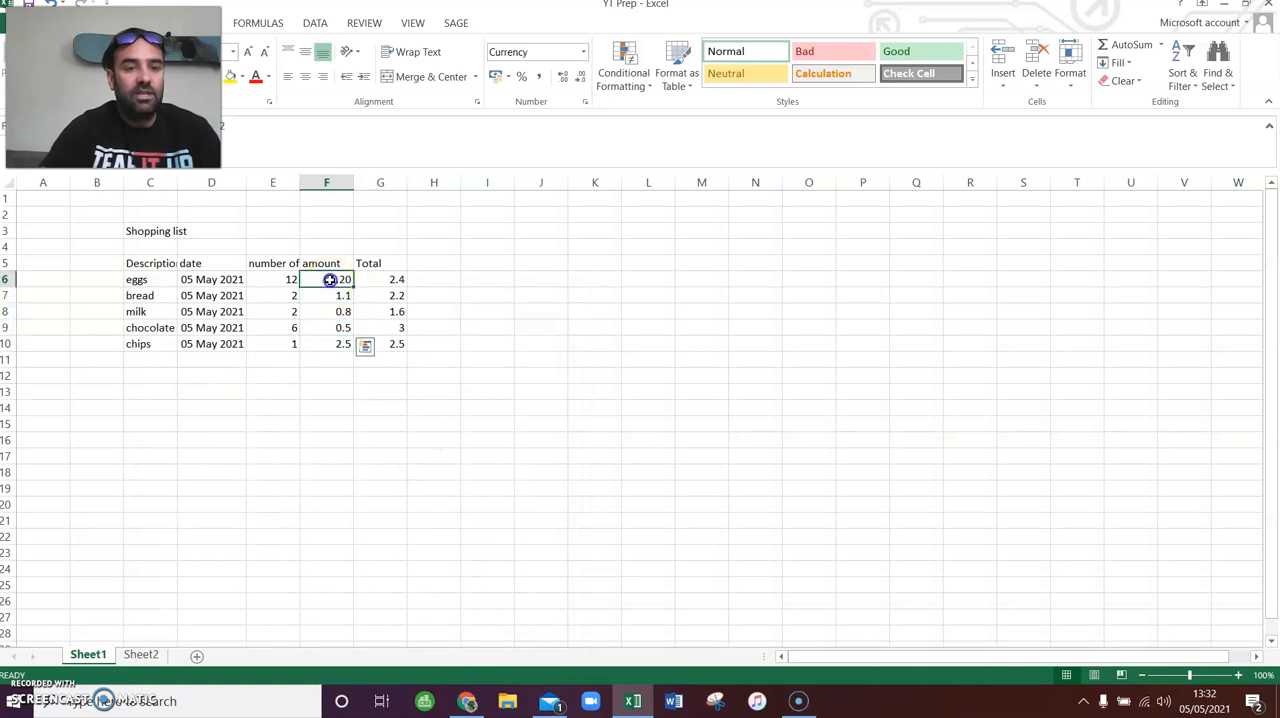
drag(329, 280, 314, 343)
right_click(327, 284)
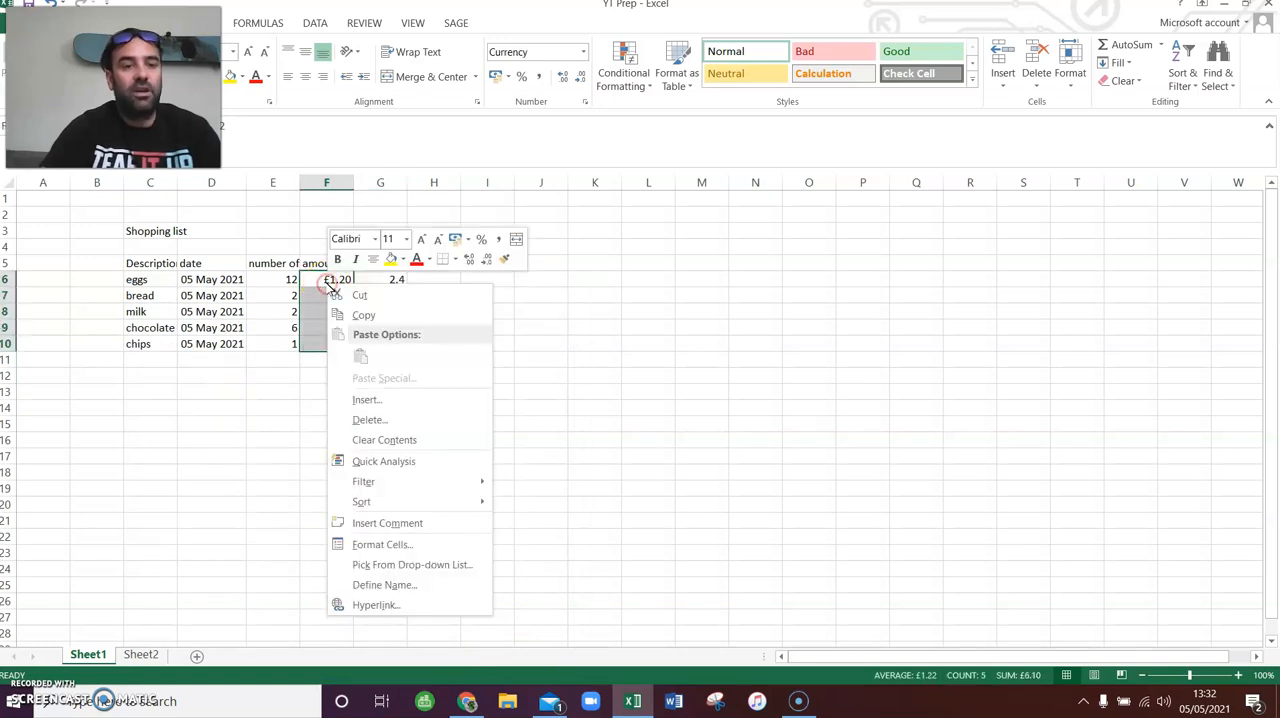
click(409, 544)
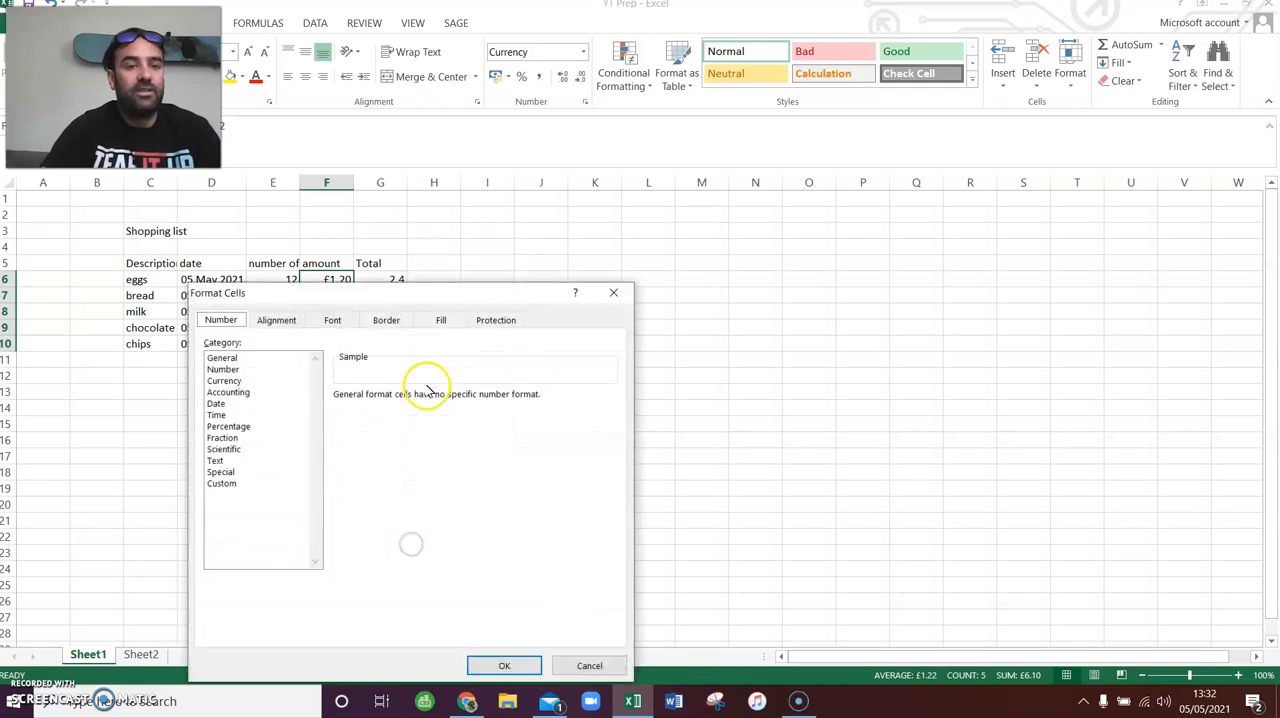
click(225, 381)
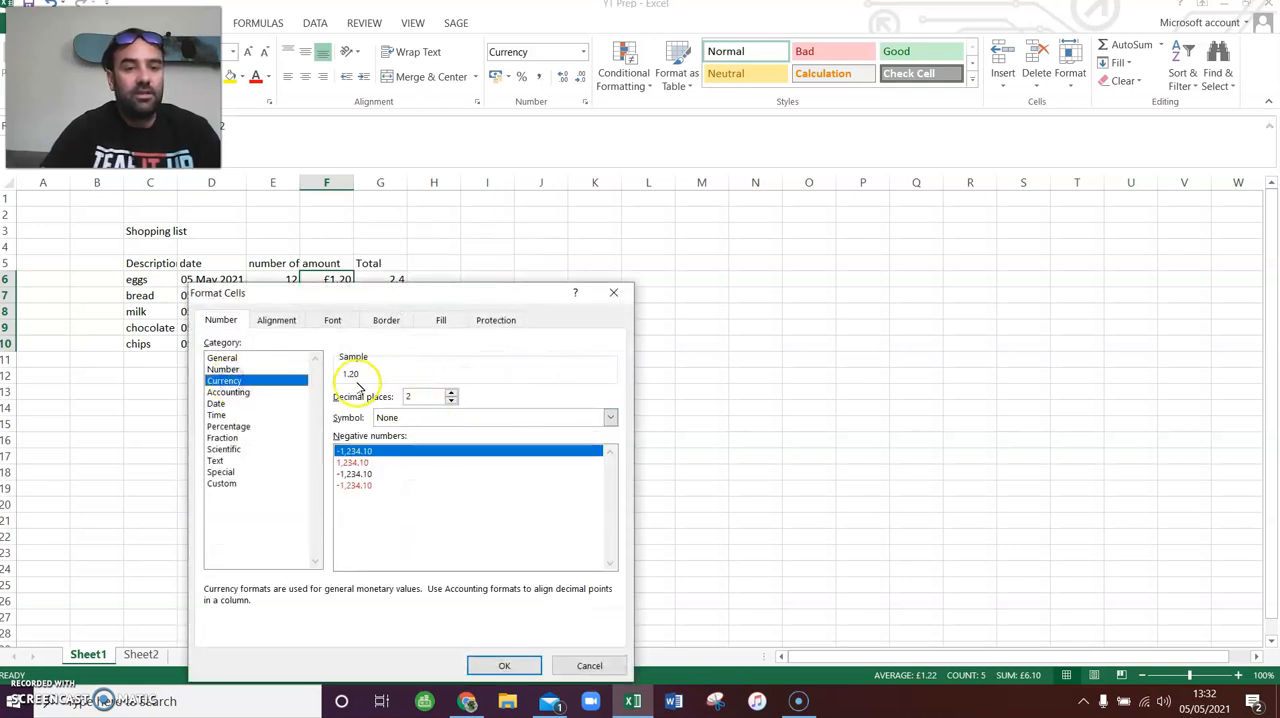
click(408, 419)
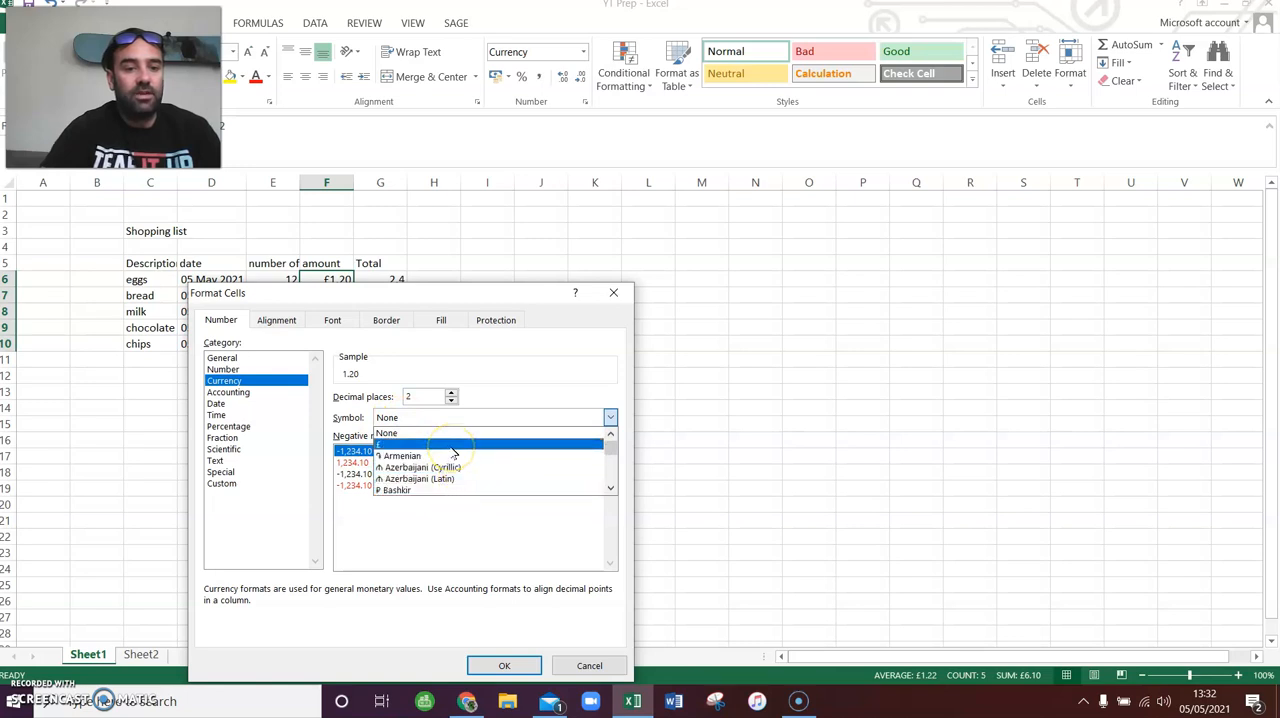
click(453, 446)
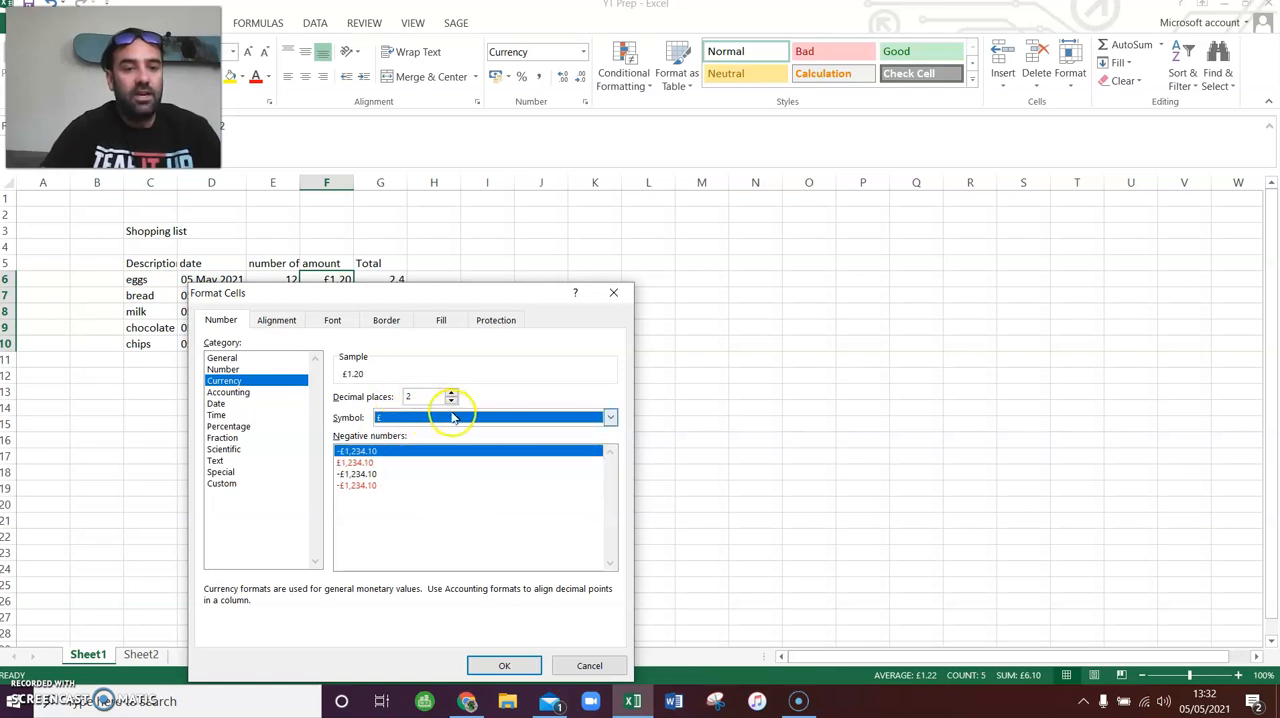
click(451, 401)
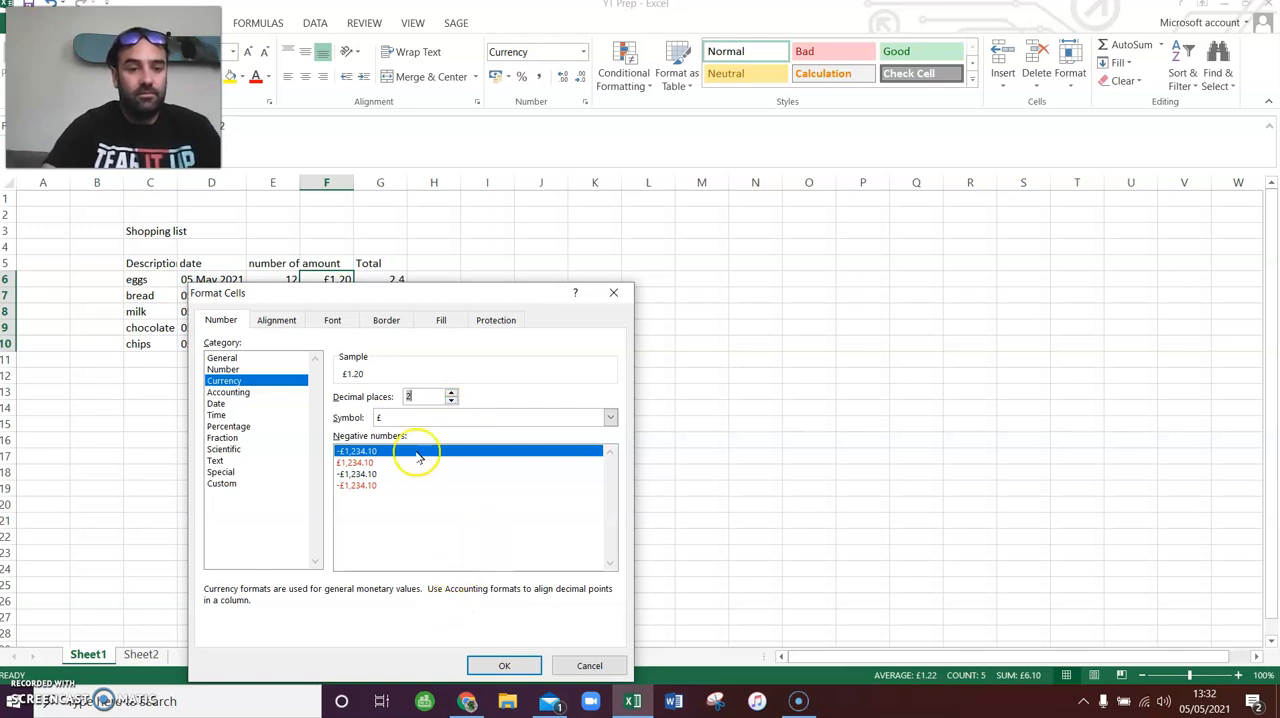
click(504, 665)
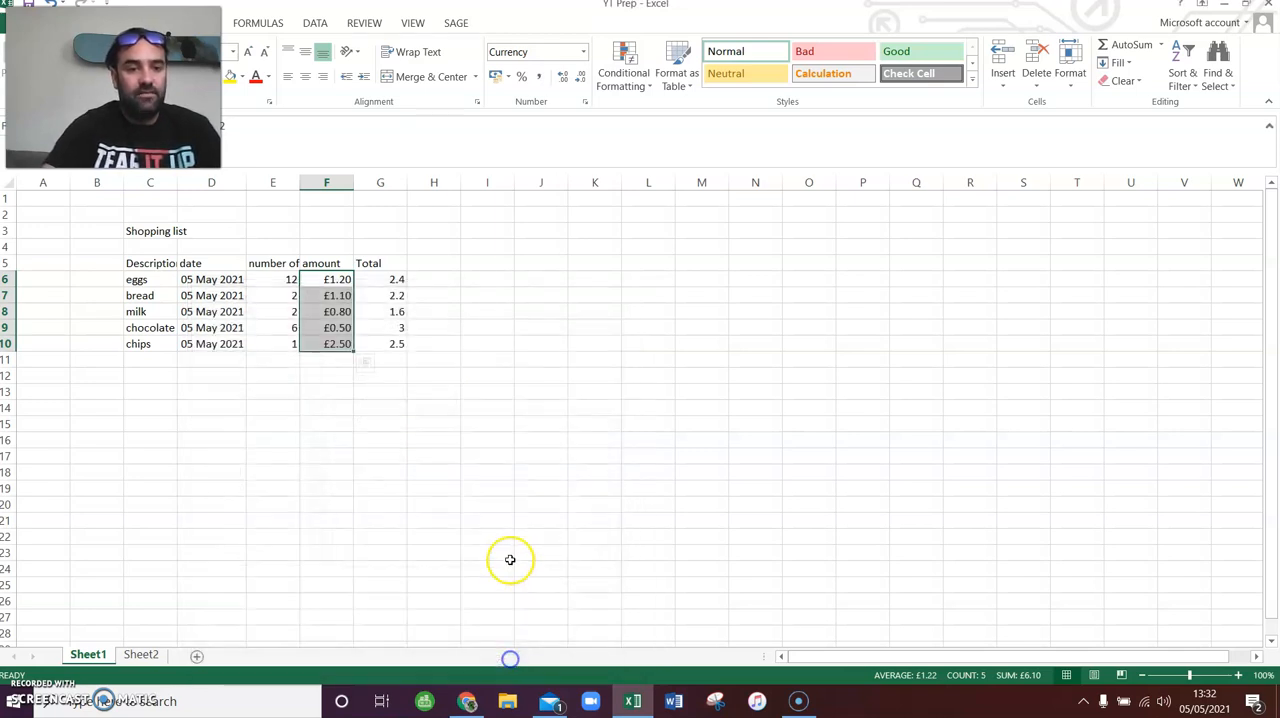
click(449, 445)
- Format the totals in cells G6 to G10 as Currency with the £ symbol and two decimal places
drag(395, 279, 374, 341)
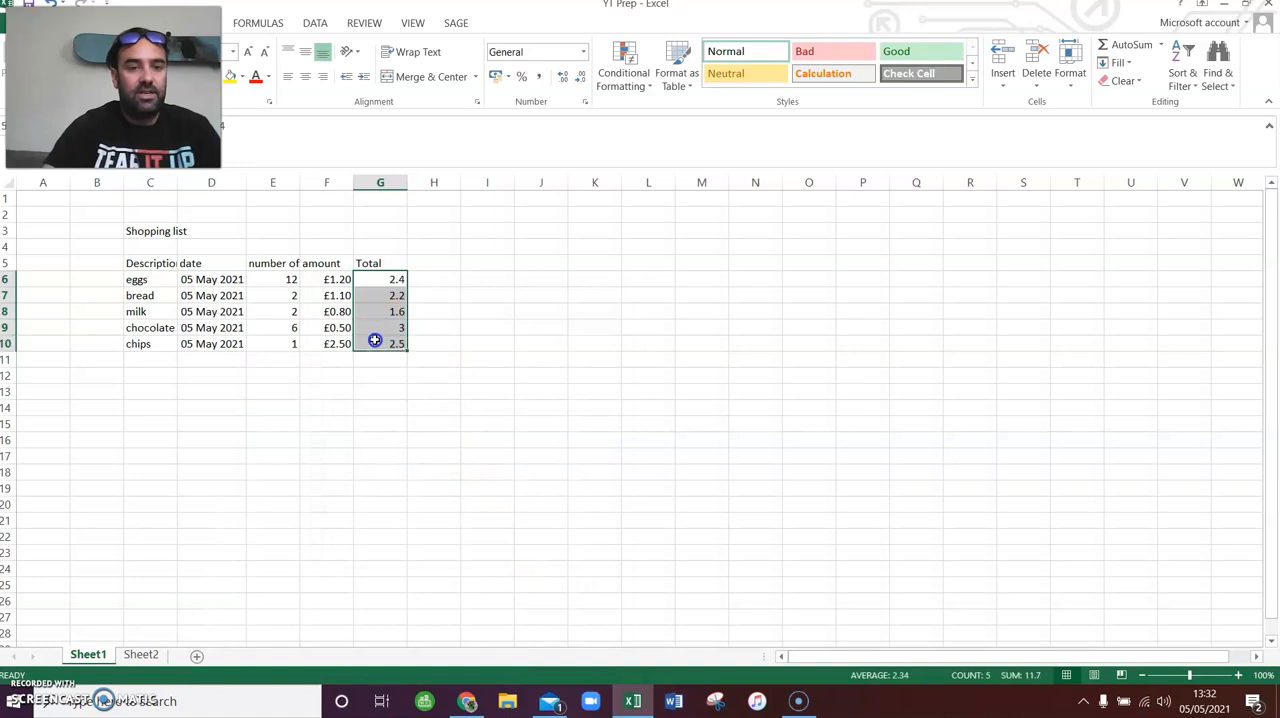
right_click(385, 315)
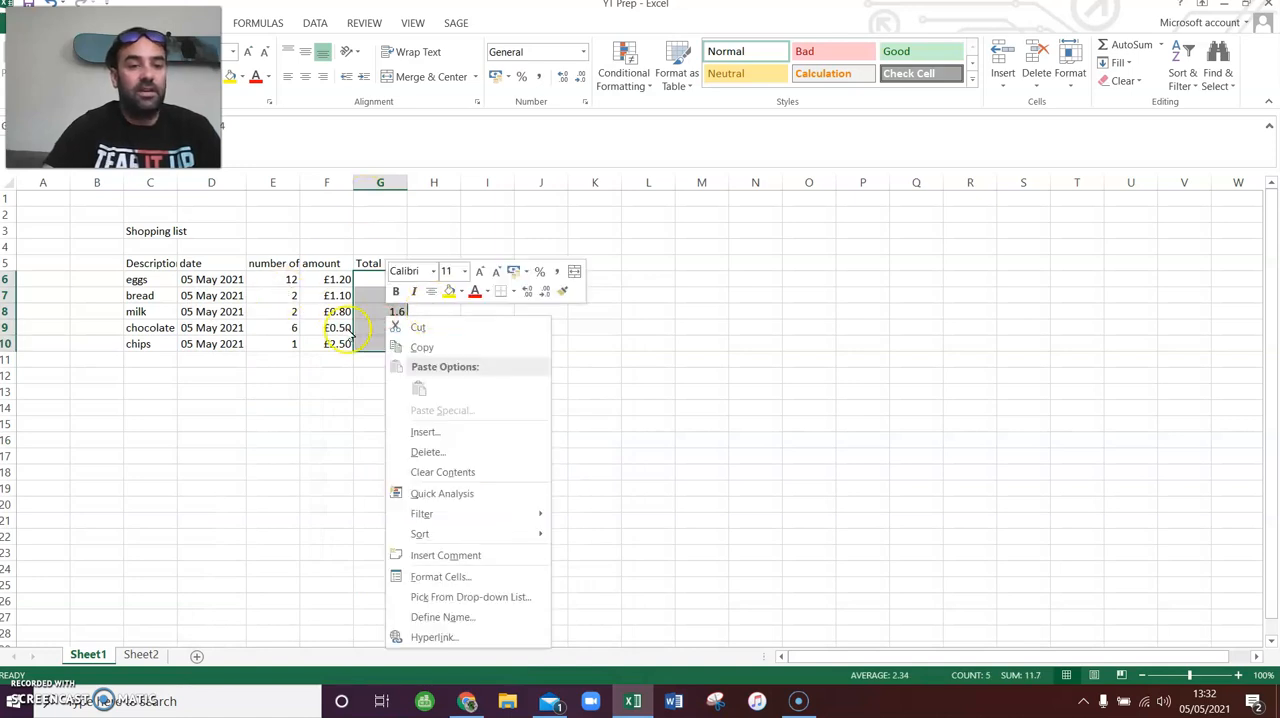
click(451, 577)
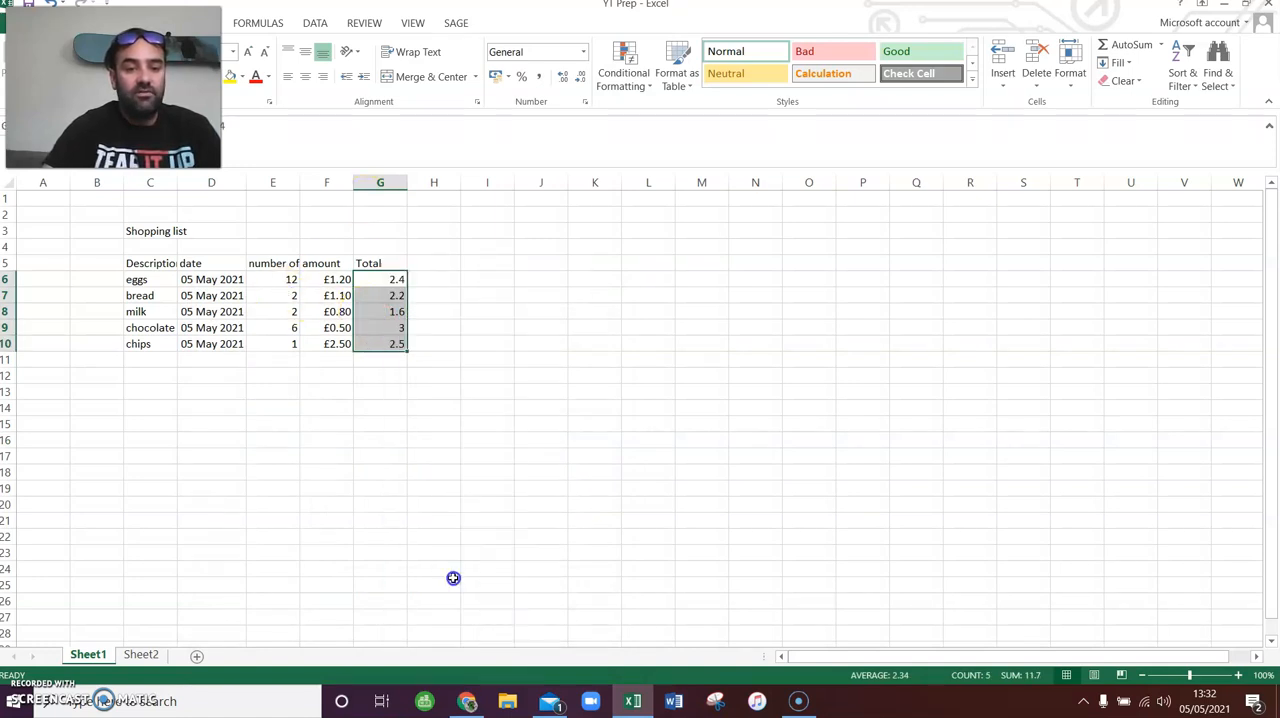
click(276, 382)
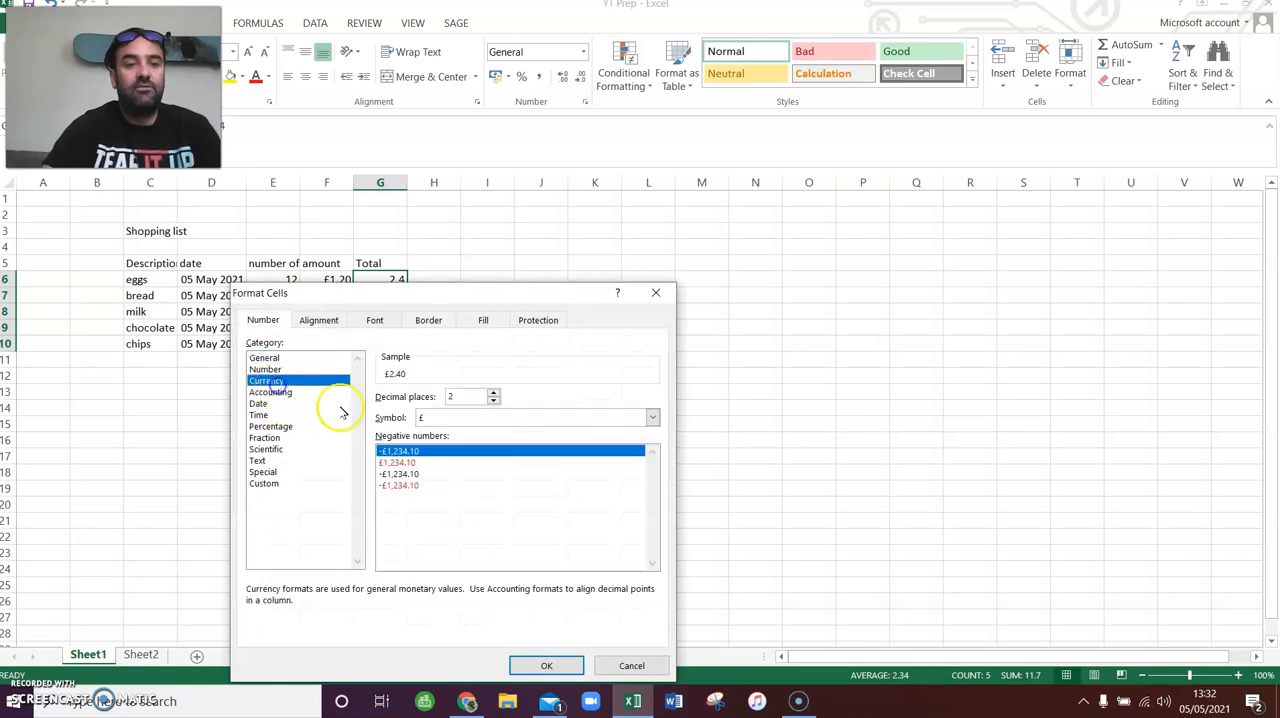
click(544, 665)
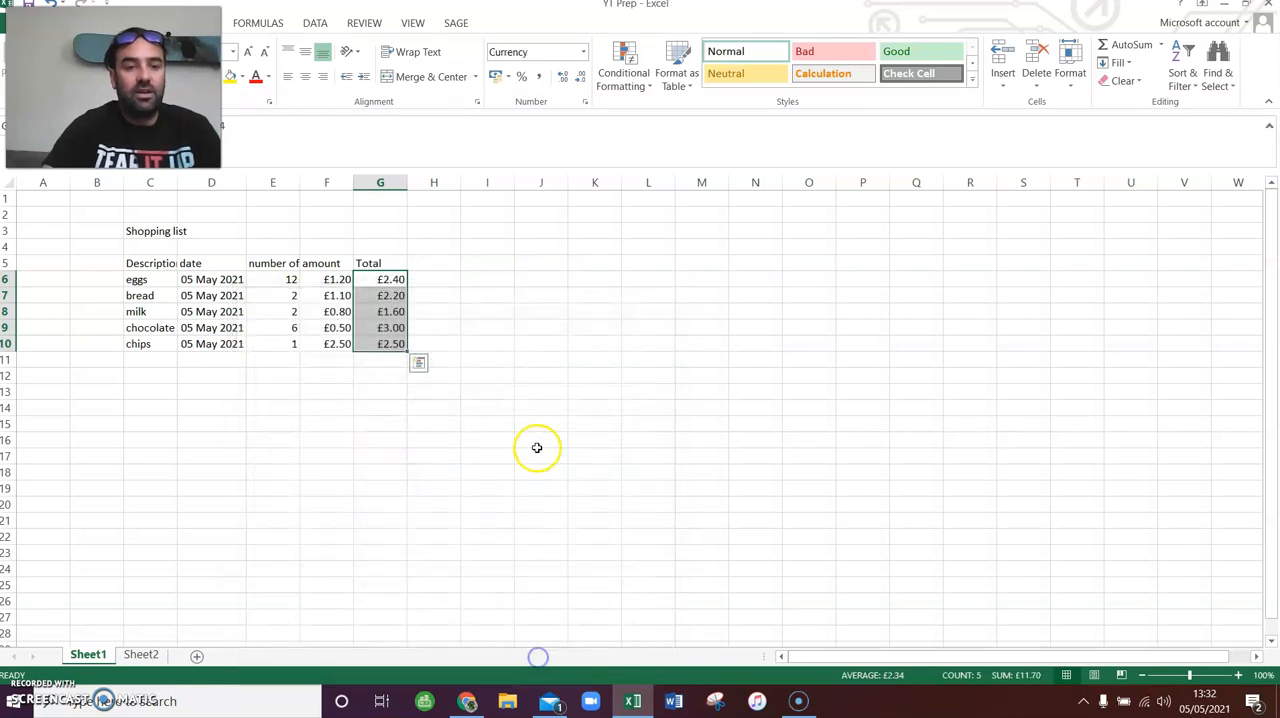
click(540, 440)
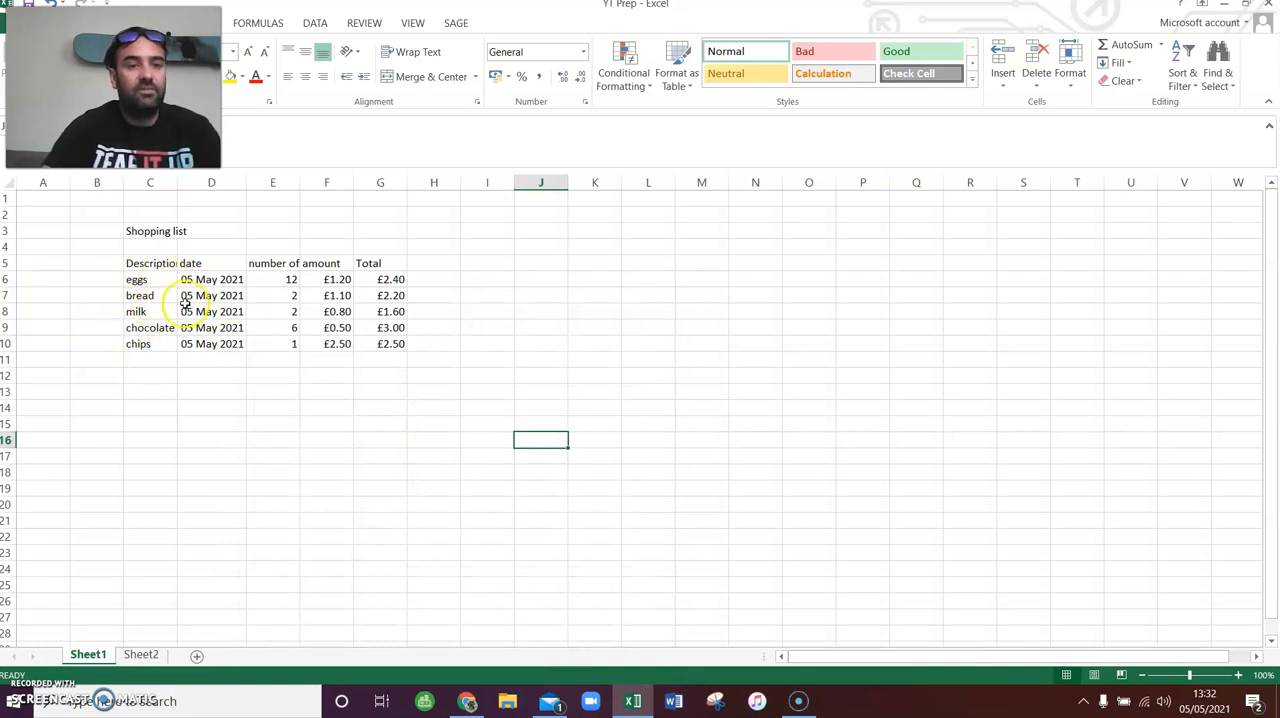
drag(270, 311, 270, 327)
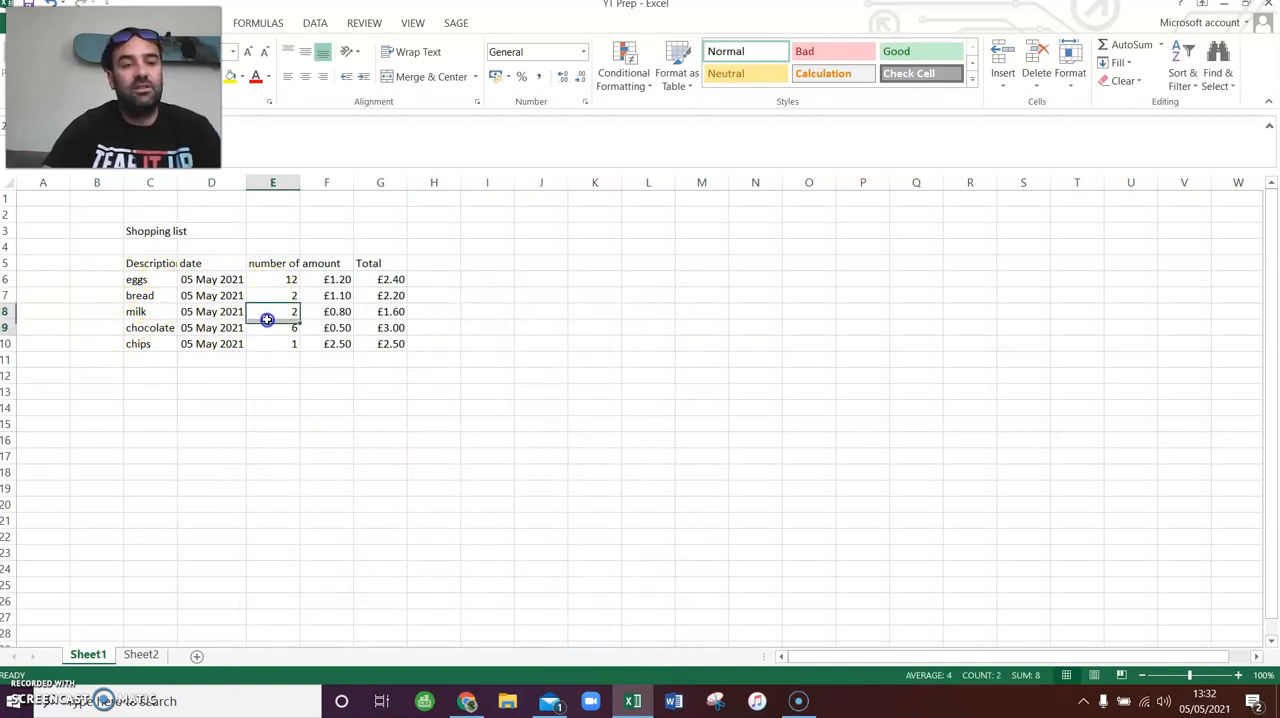
click(279, 279)
click(322, 279)
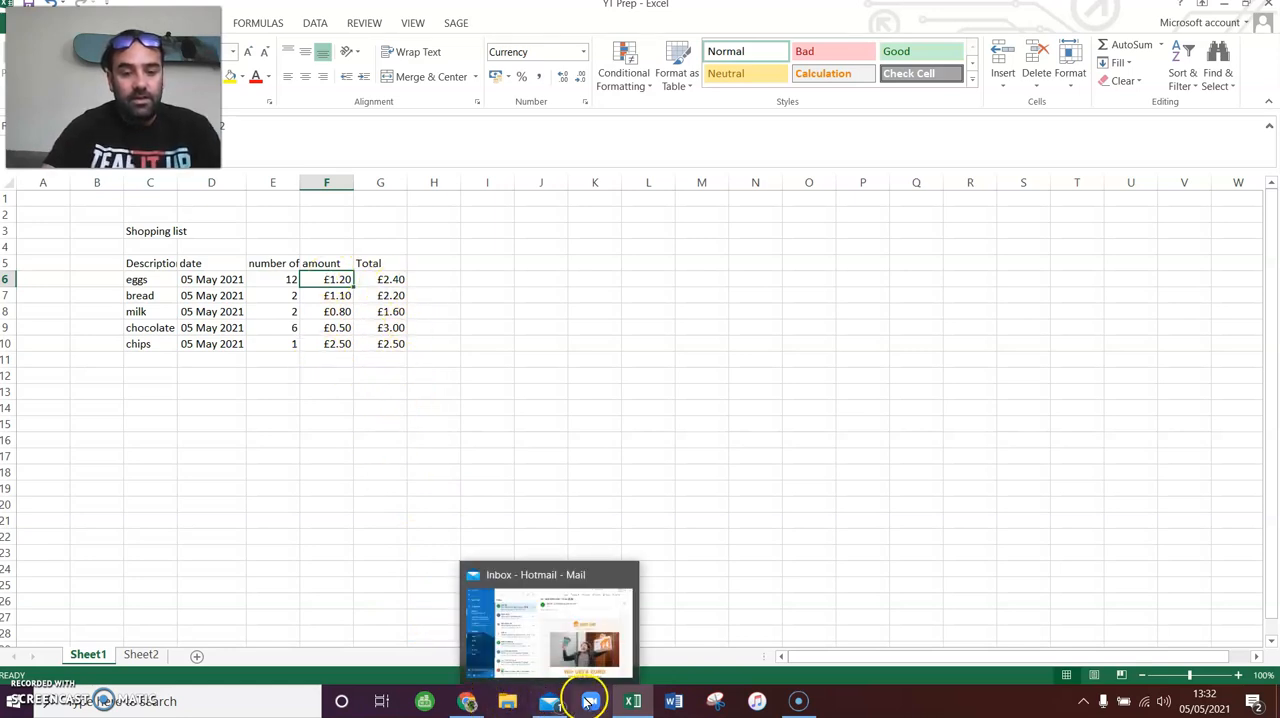
- Mark the "Format cells to required info type" task as done in cell F10 of Sheet2
click(141, 655)
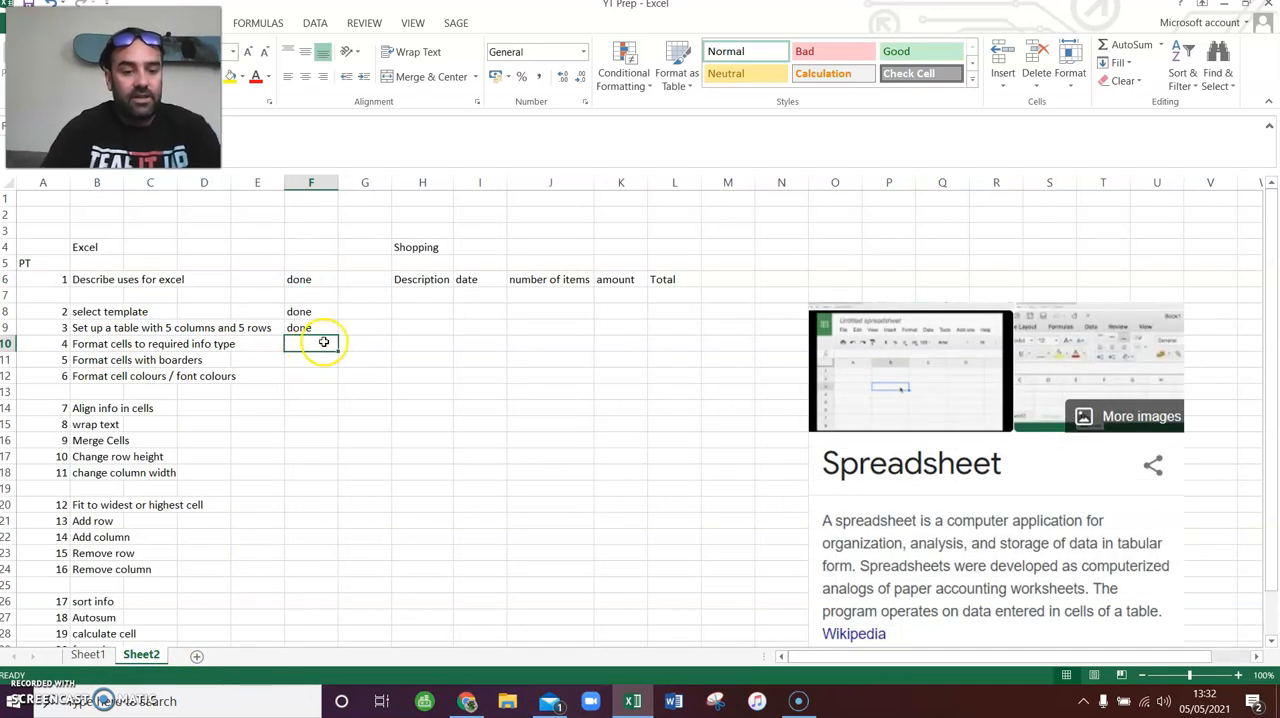
text(done)
key(Return)
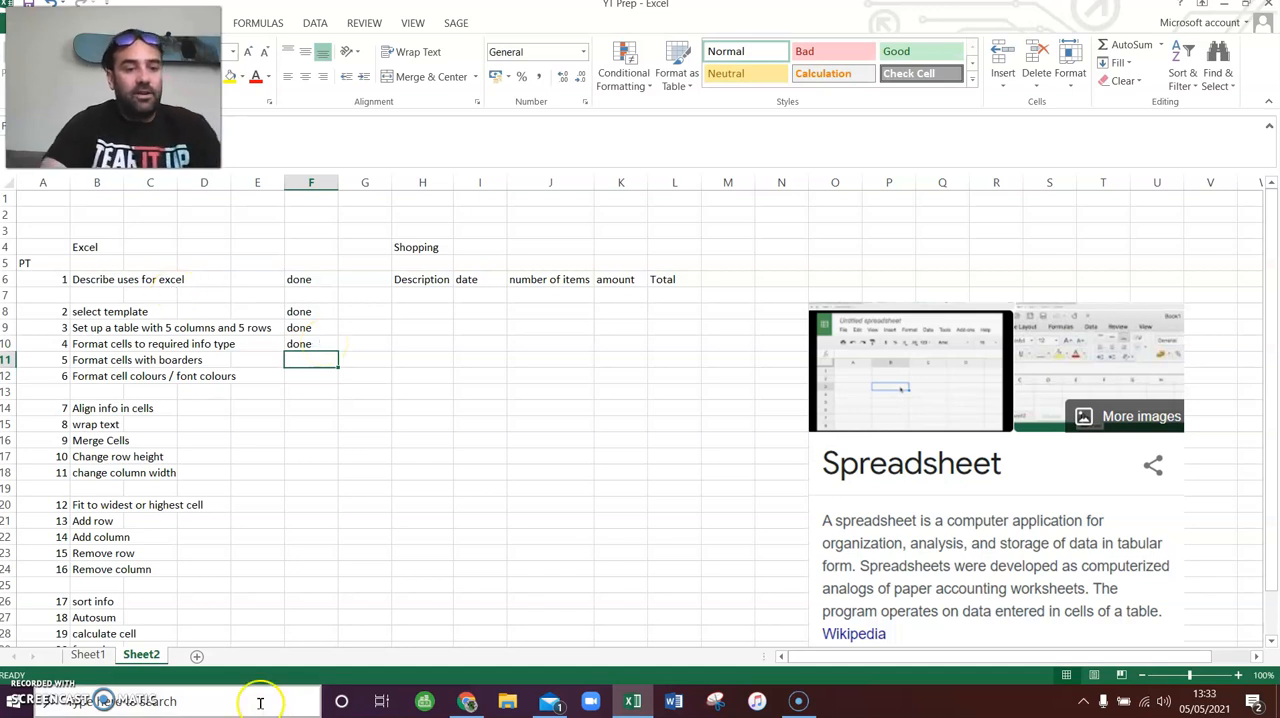
- Open the cell border settings for the shopping list's header cells C5 to G5 on Sheet1
click(95, 656)
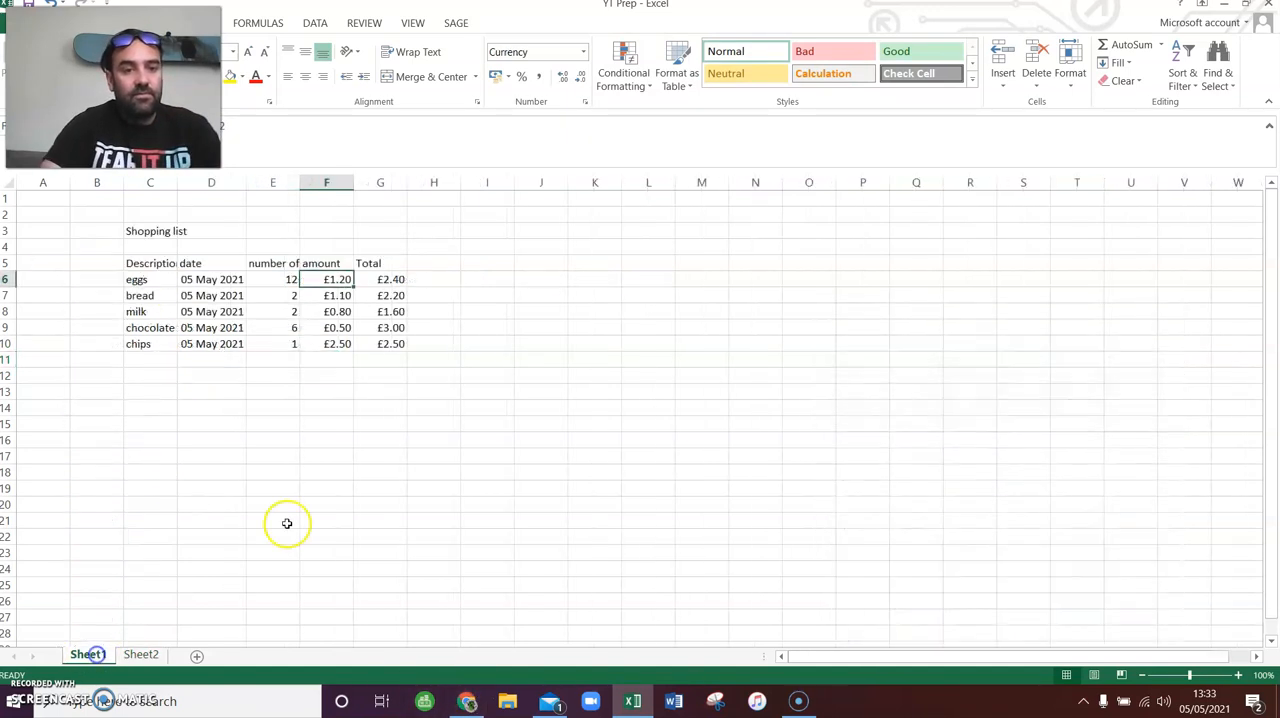
click(168, 295)
click(158, 263)
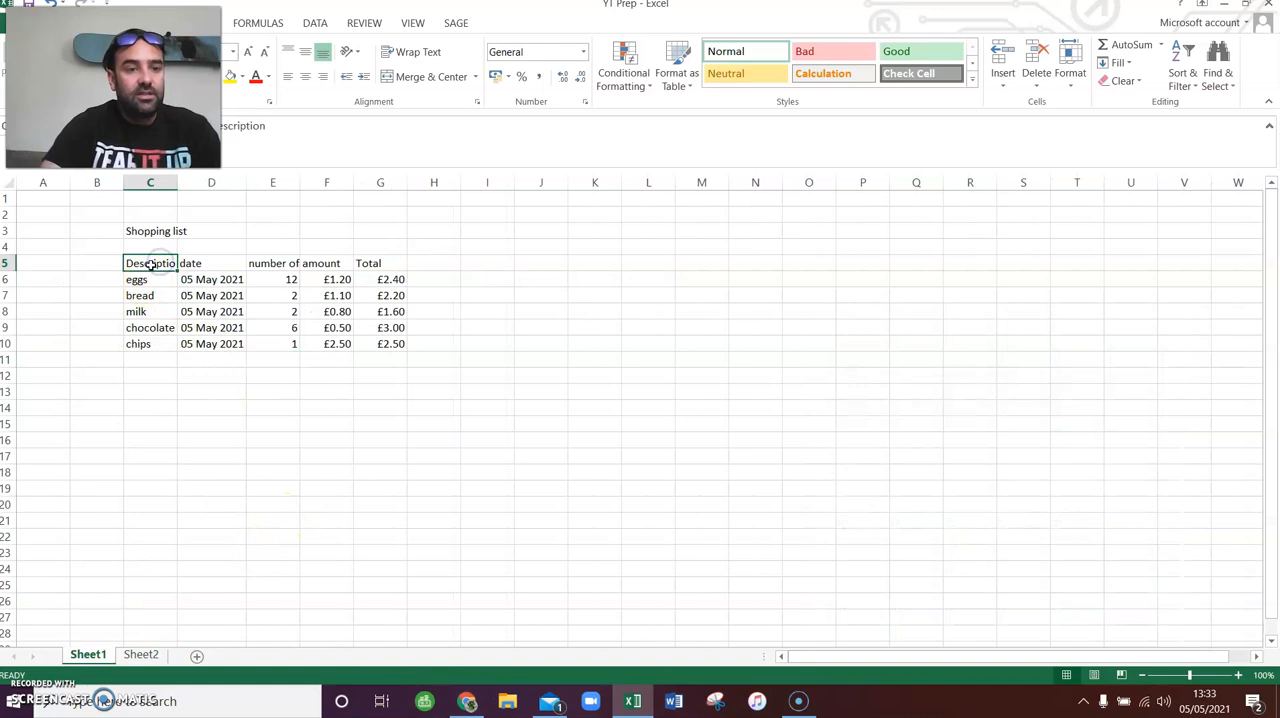
drag(150, 262, 392, 262)
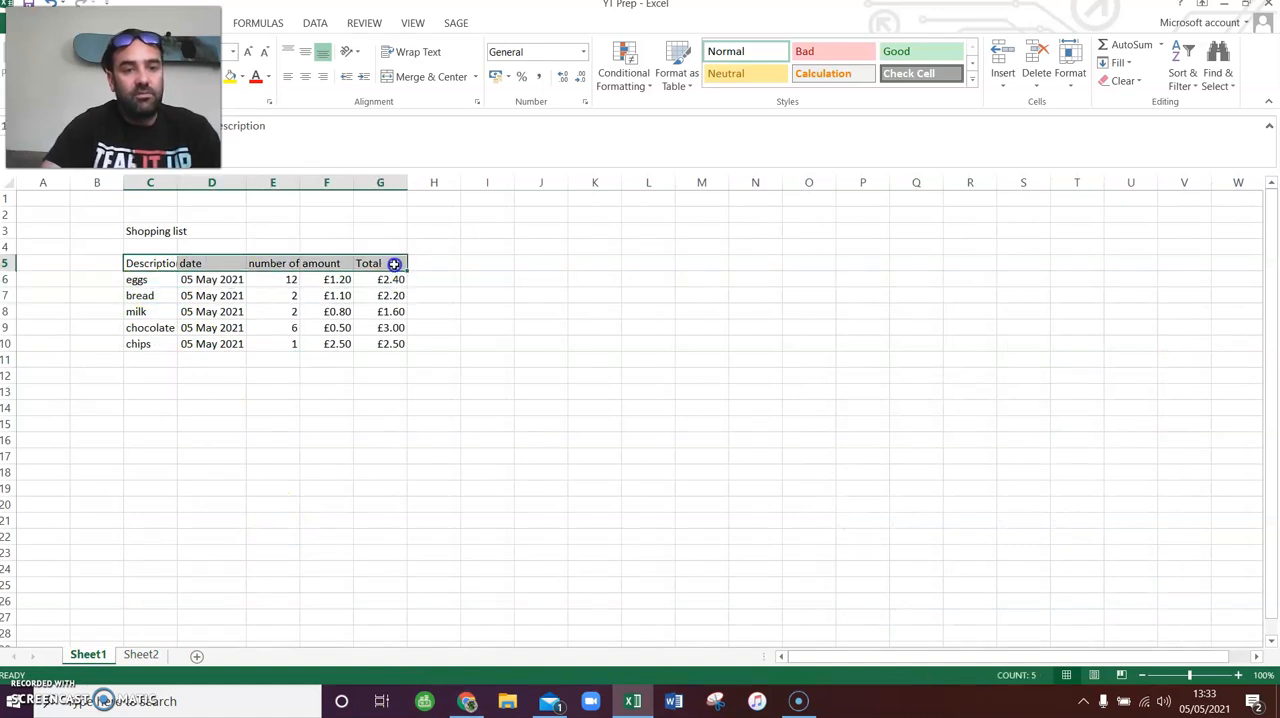
right_click(390, 263)
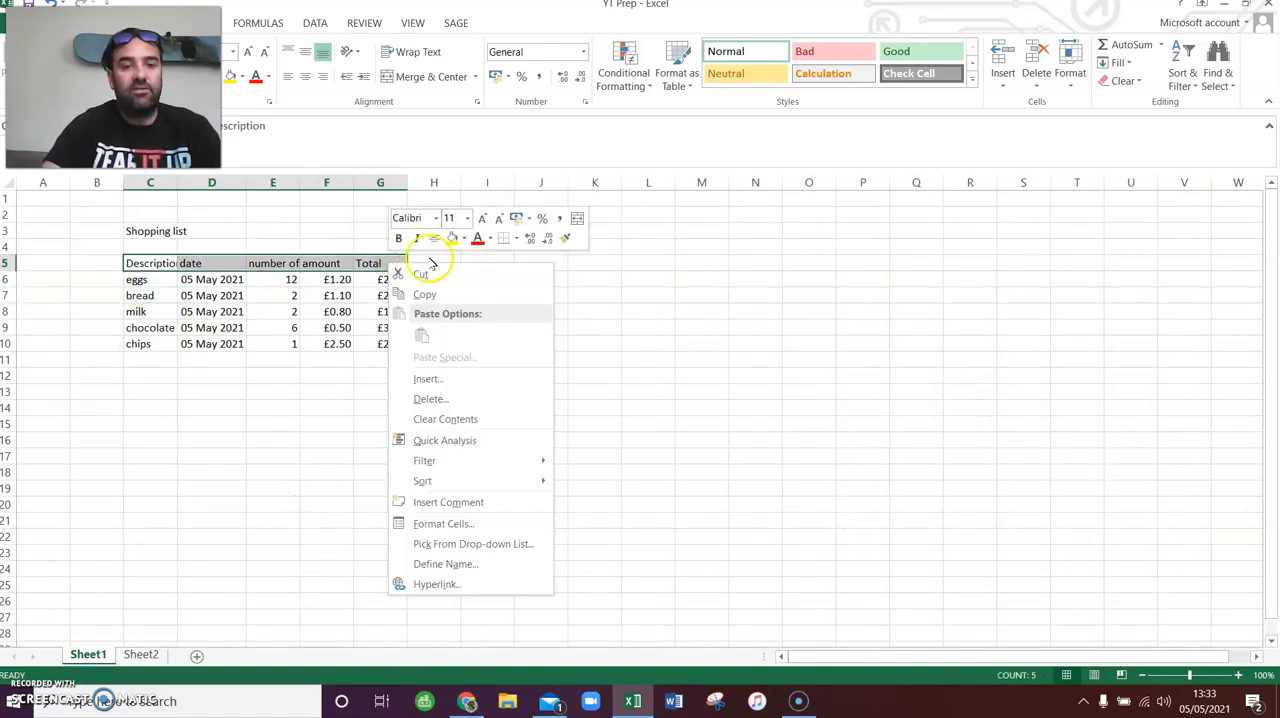
click(1070, 62)
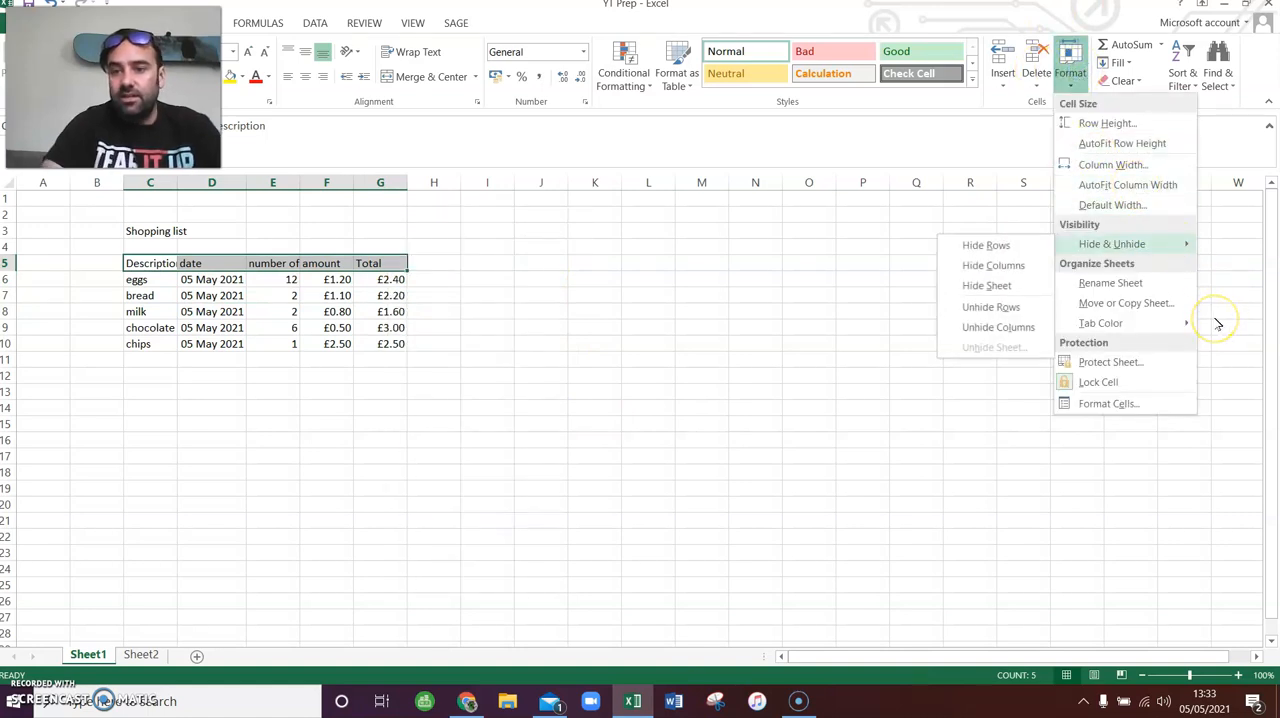
click(1130, 404)
drag(363, 129, 511, 148)
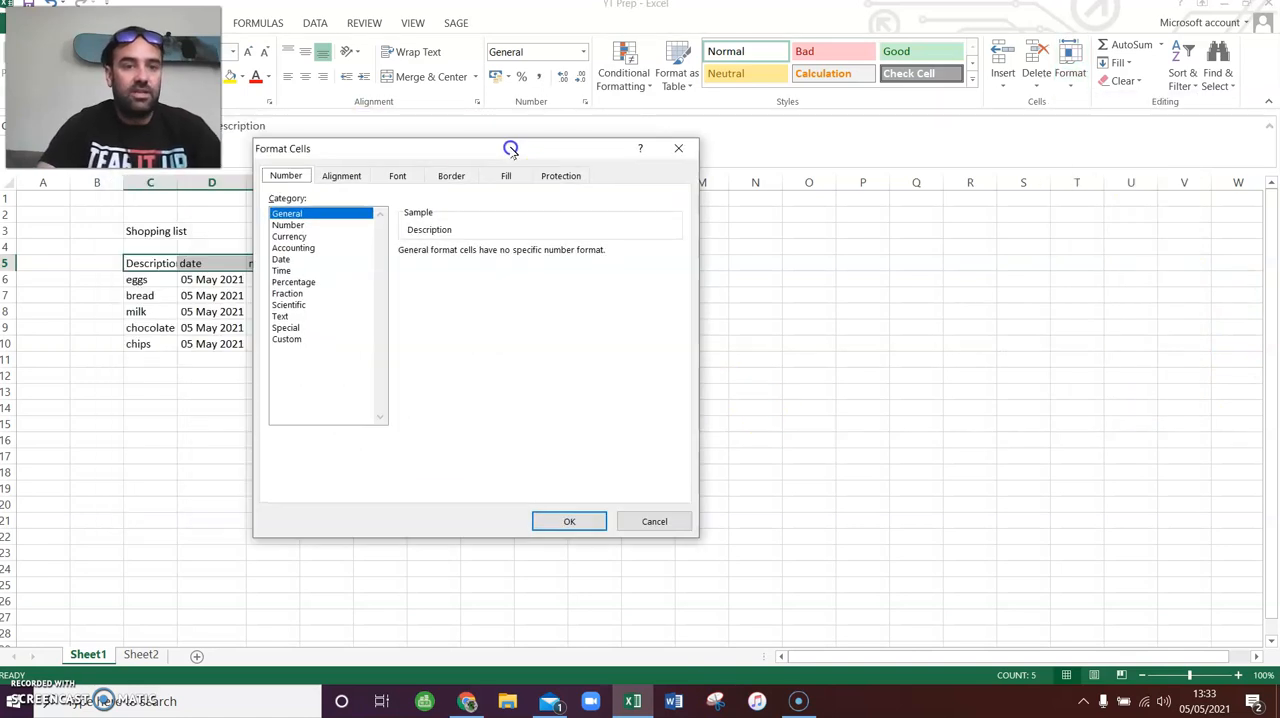
click(448, 178)
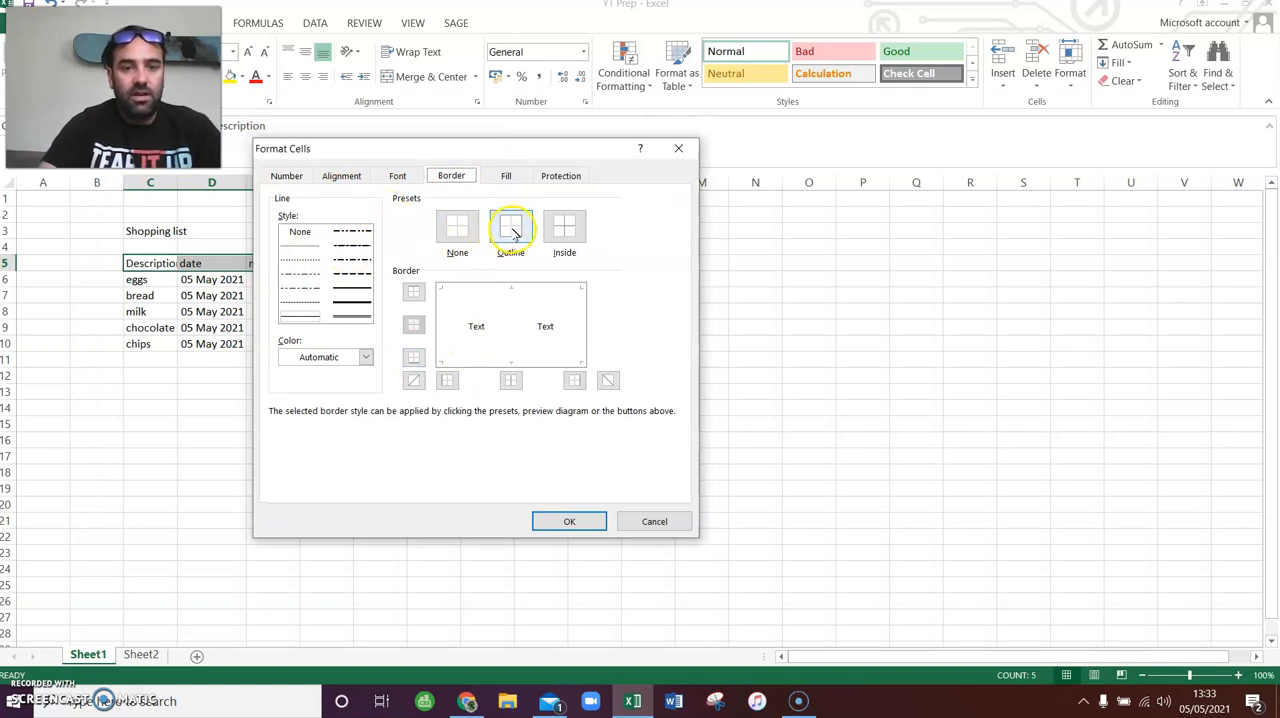
- Try several line styles on the header row's outline, settling on a medium solid outline border
click(351, 288)
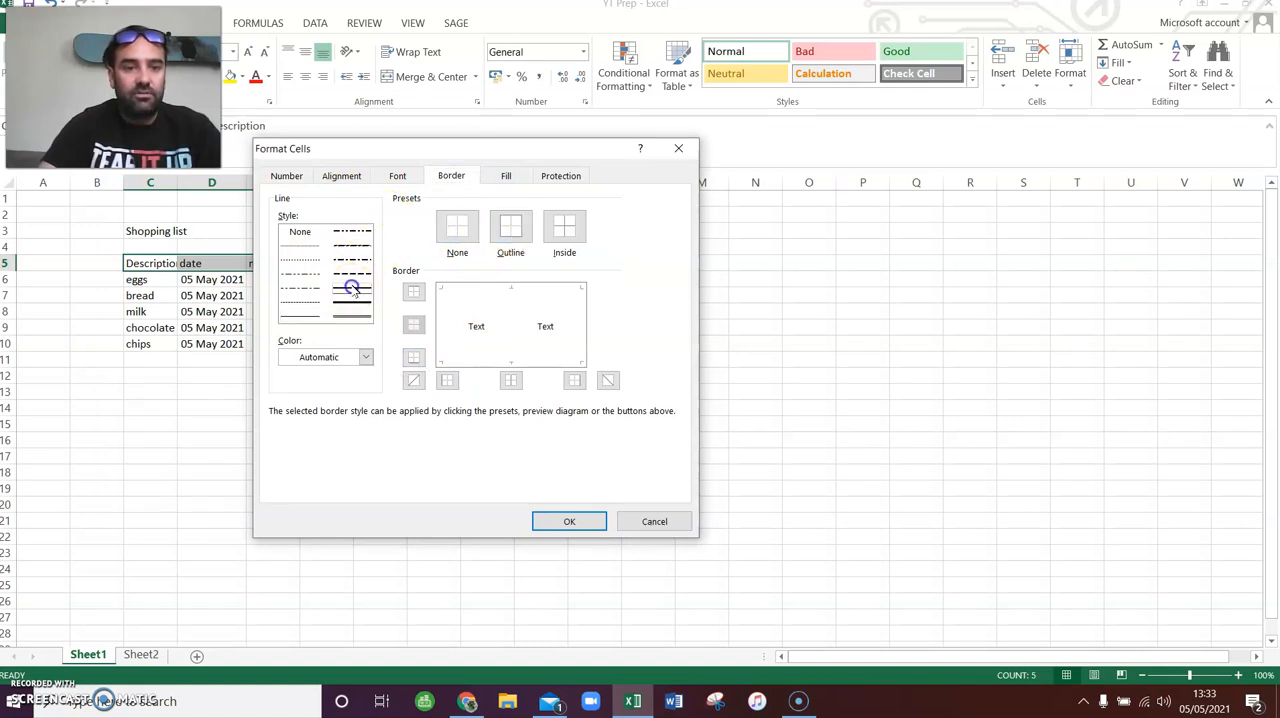
click(510, 230)
click(301, 318)
click(510, 229)
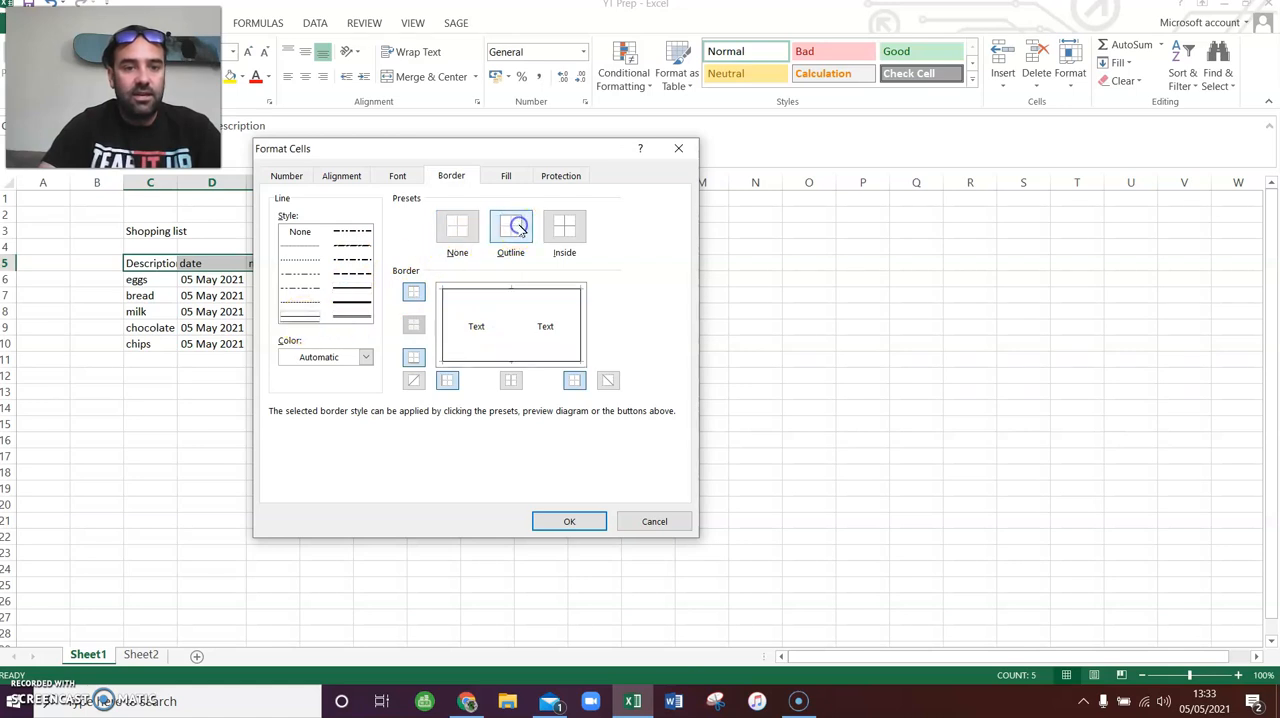
click(510, 230)
click(511, 232)
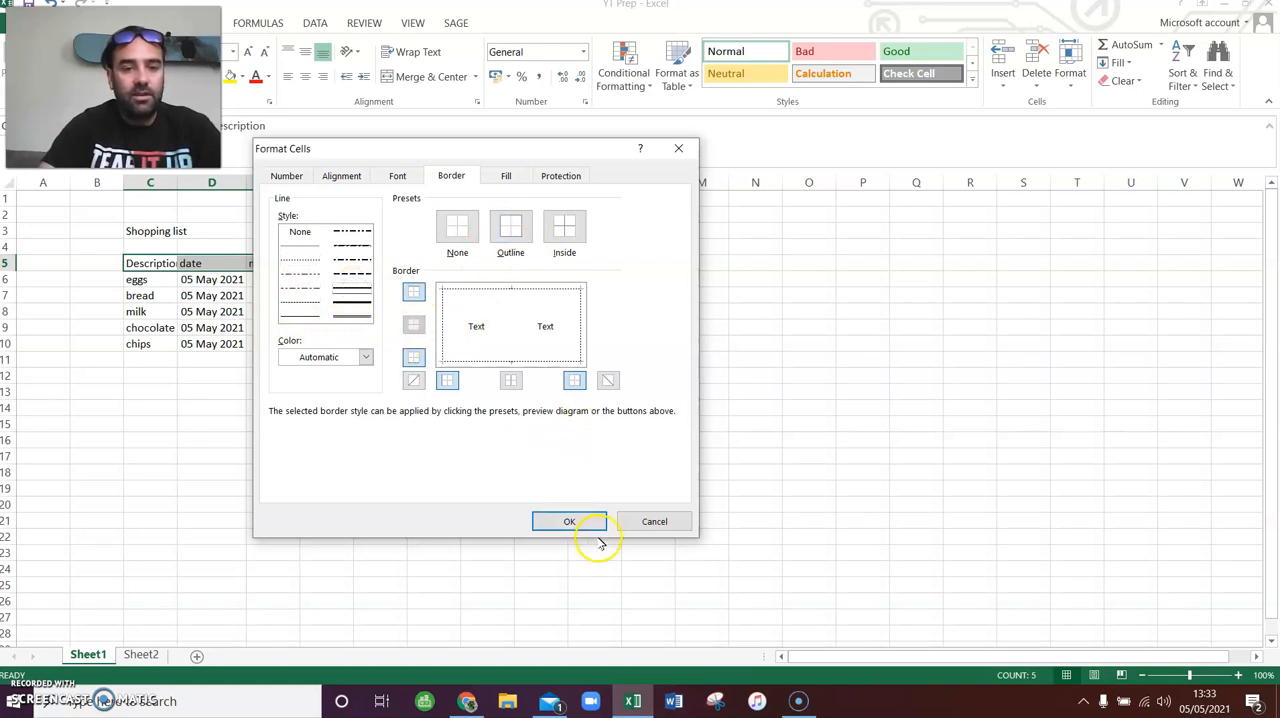
click(507, 236)
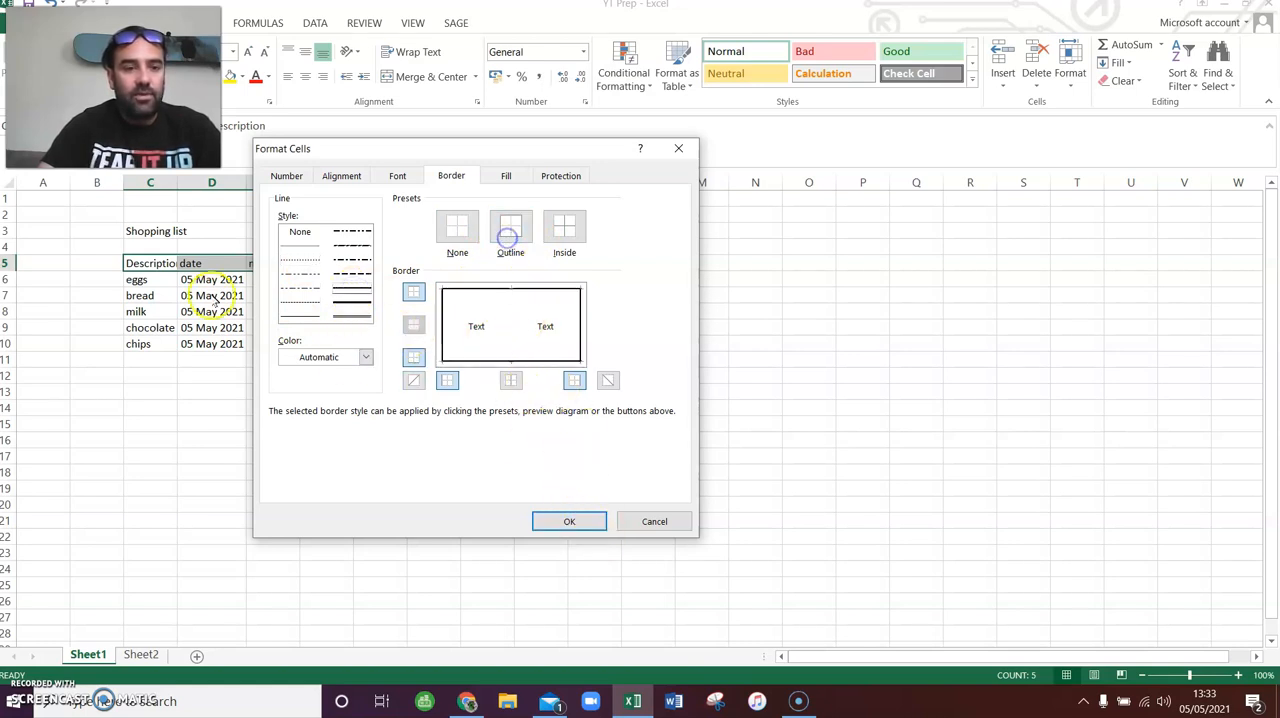
- Add vertical divider lines between the header cells in the same solid style and apply the borders to C5 to G5
drag(399, 146, 609, 220)
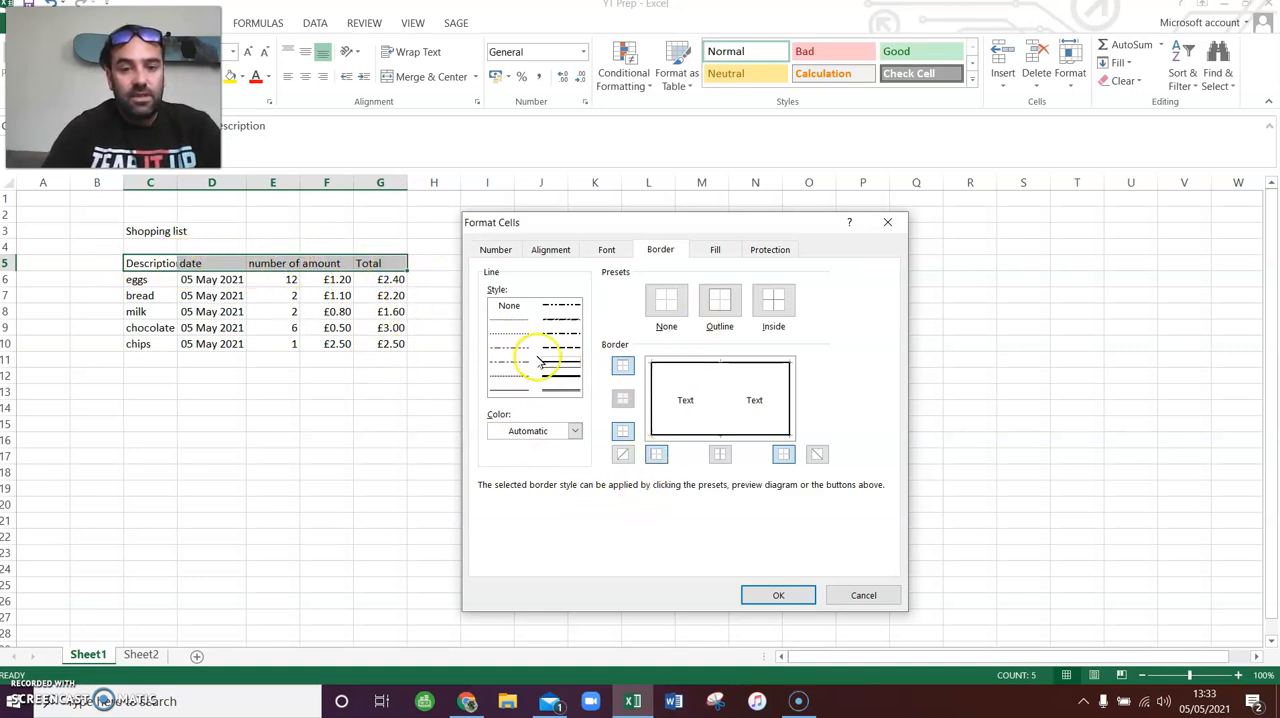
click(723, 382)
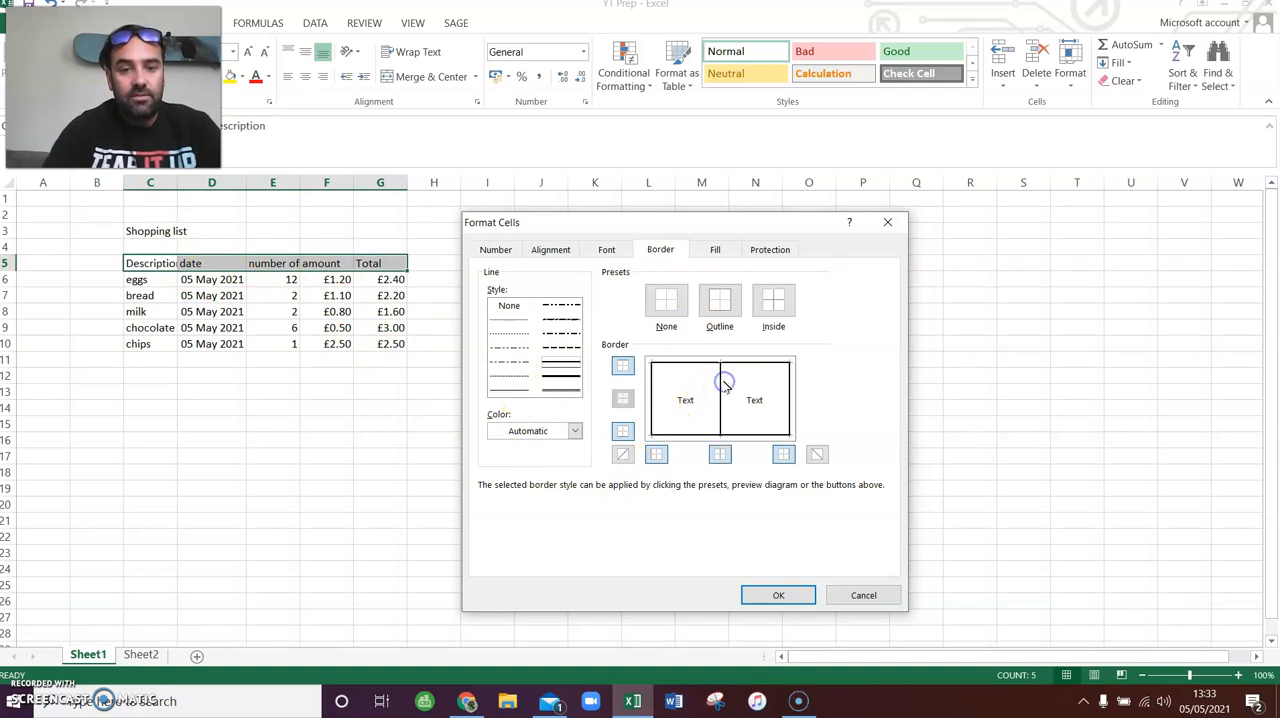
click(675, 383)
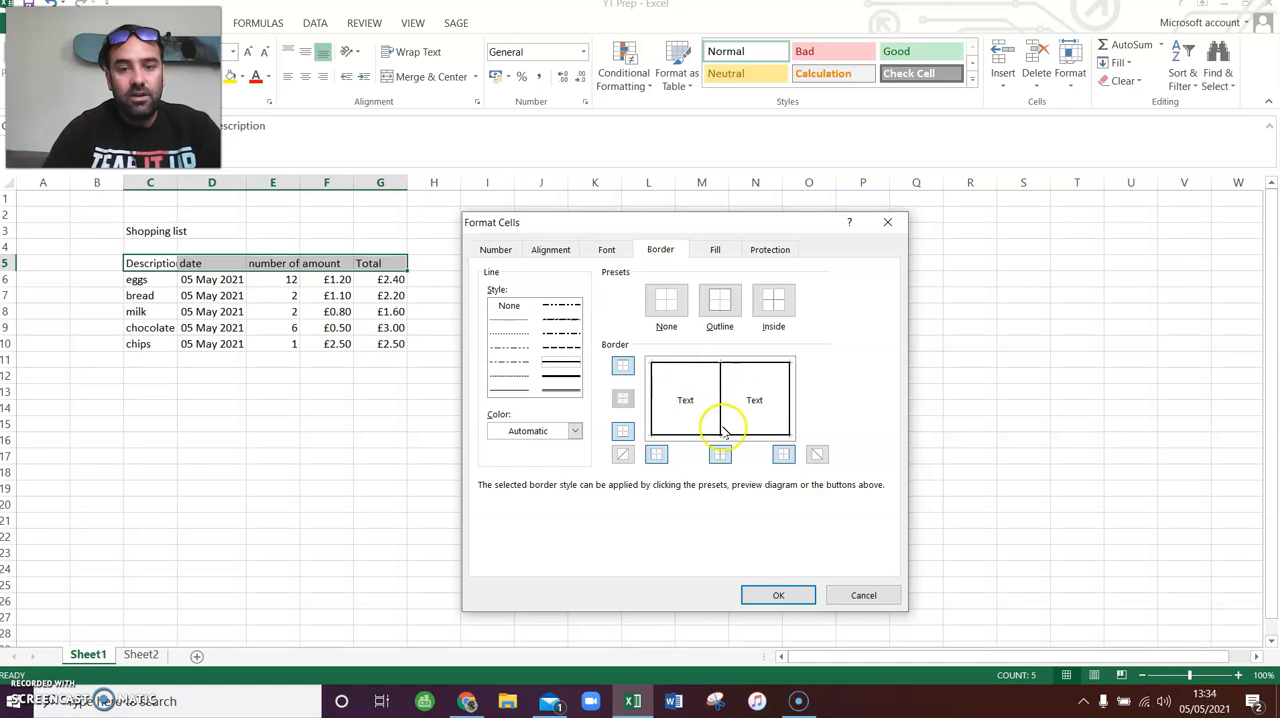
click(778, 595)
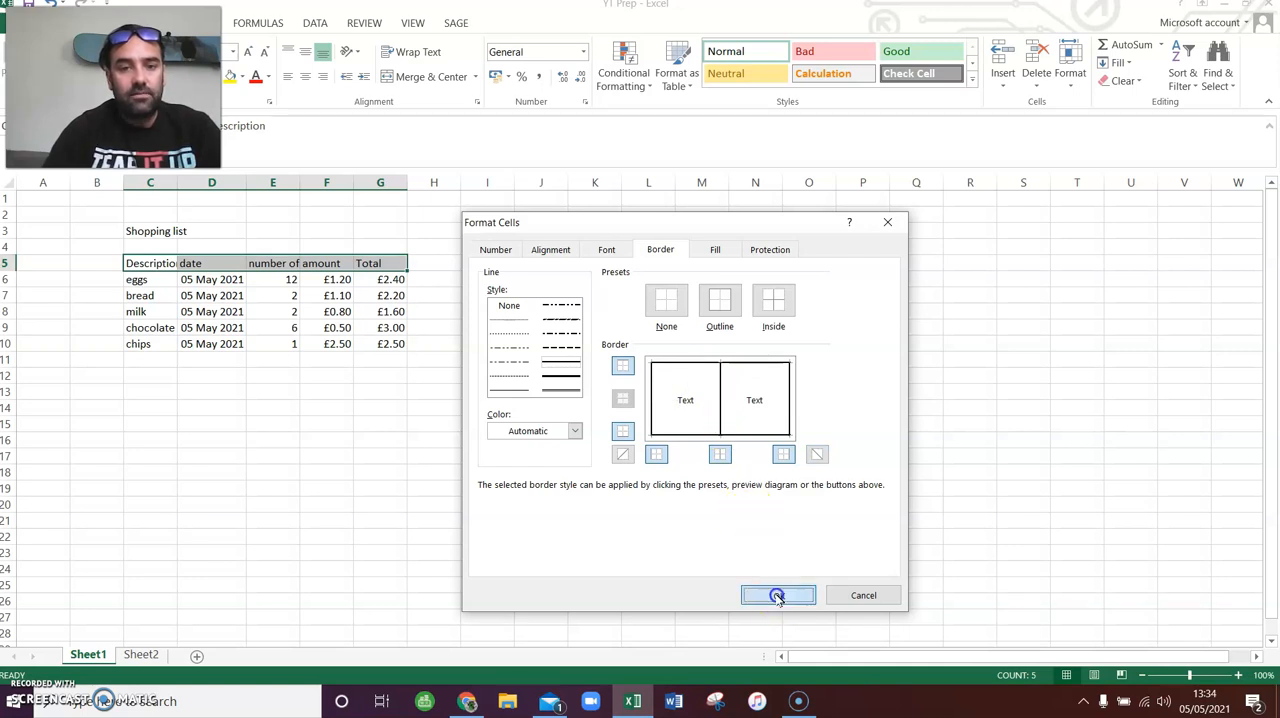
click(626, 437)
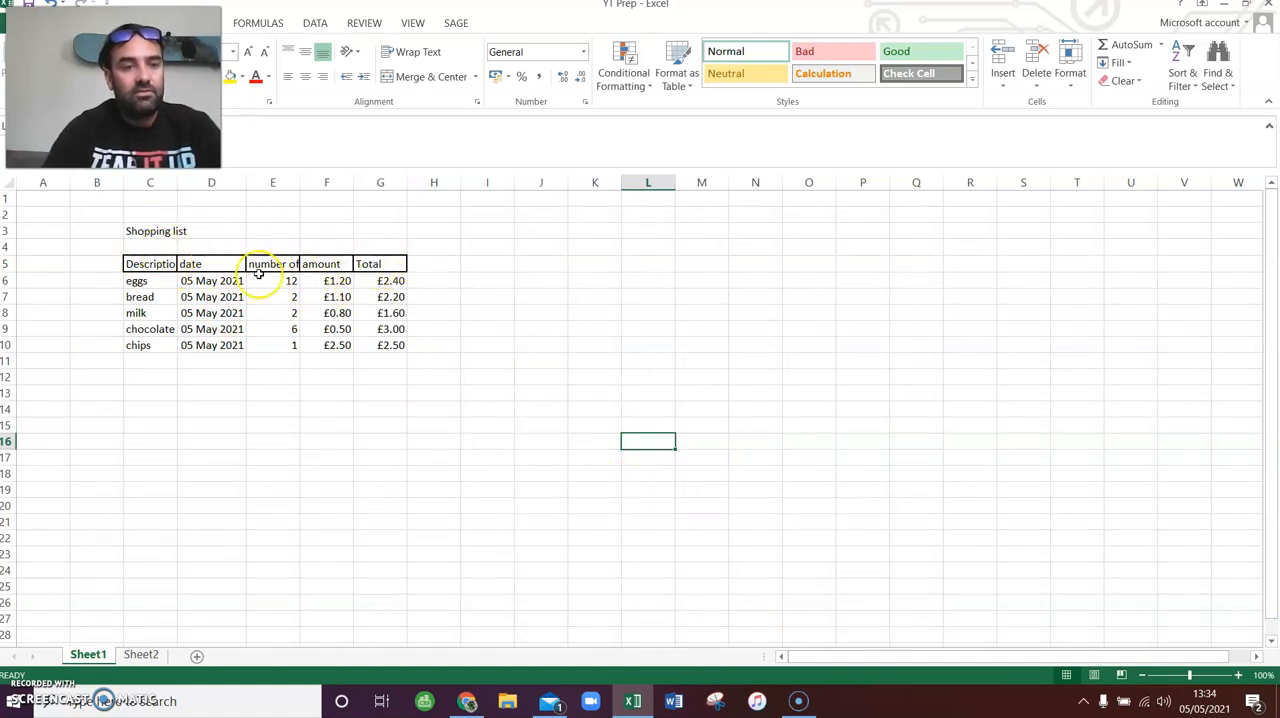
- Apply a medium solid outline and thin solid inside borders to the shopping list table C5 to G10
drag(148, 266, 387, 346)
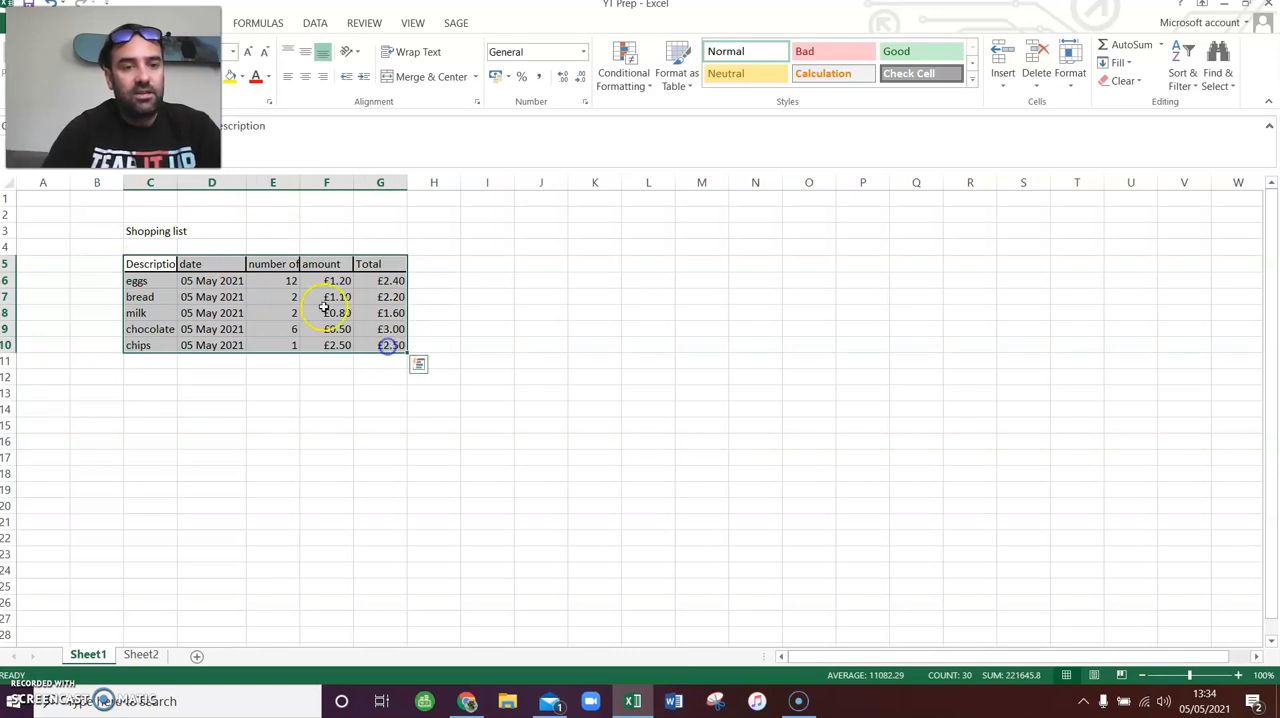
right_click(236, 280)
click(310, 540)
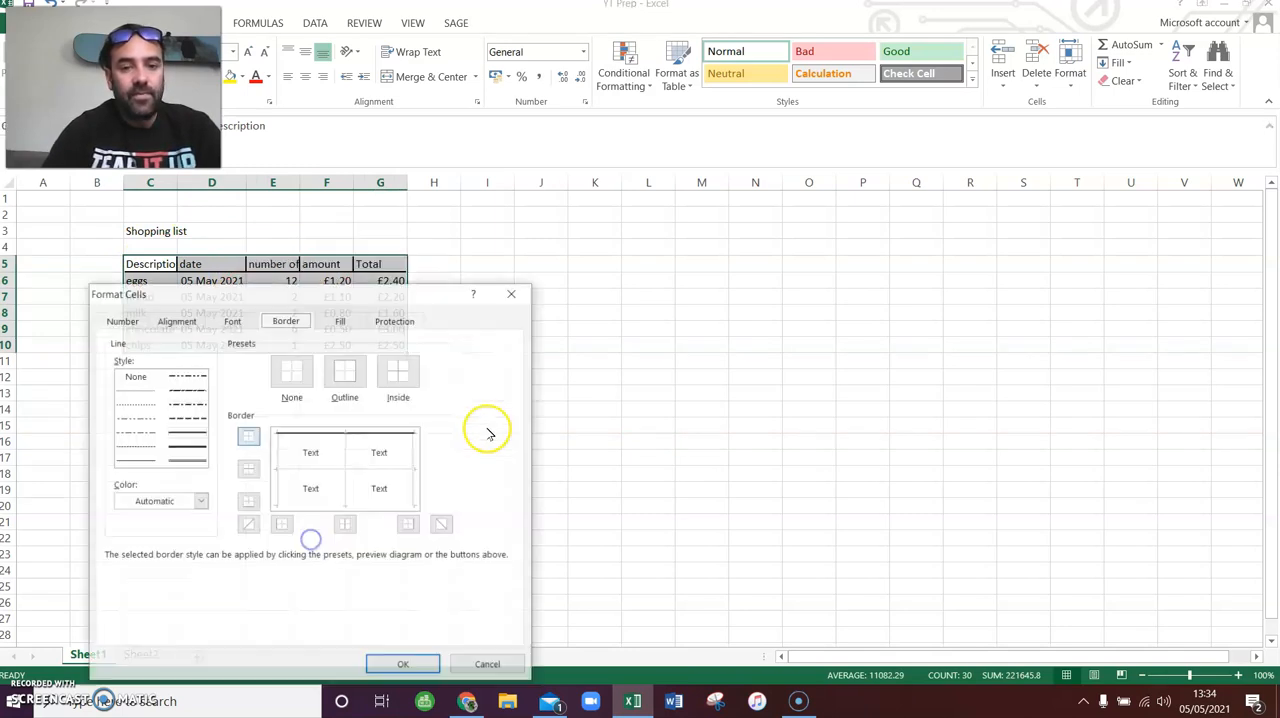
click(183, 431)
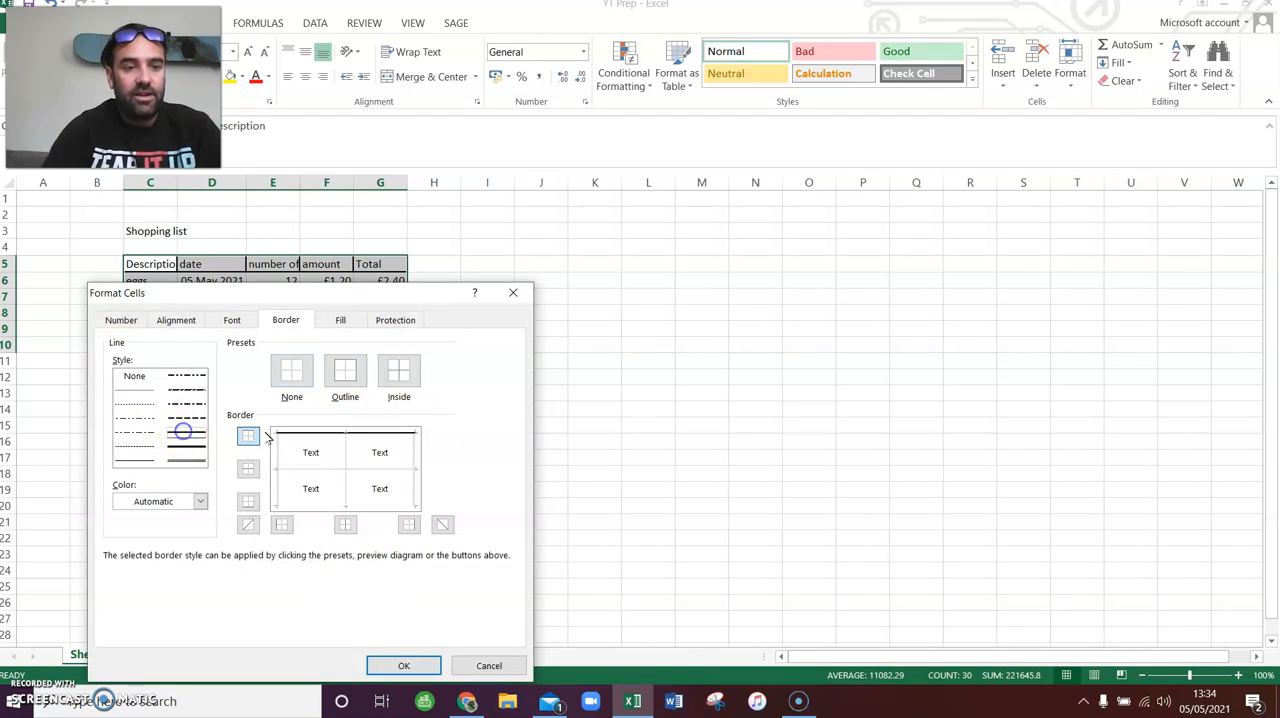
click(344, 371)
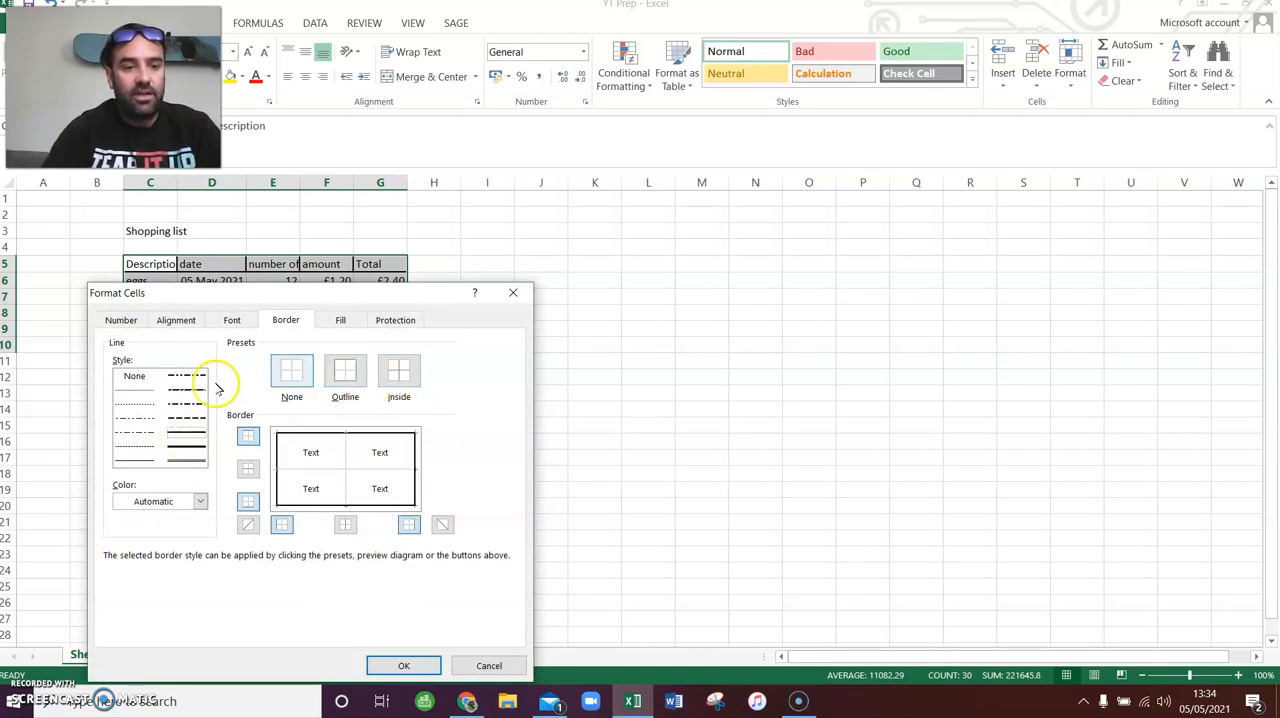
click(398, 371)
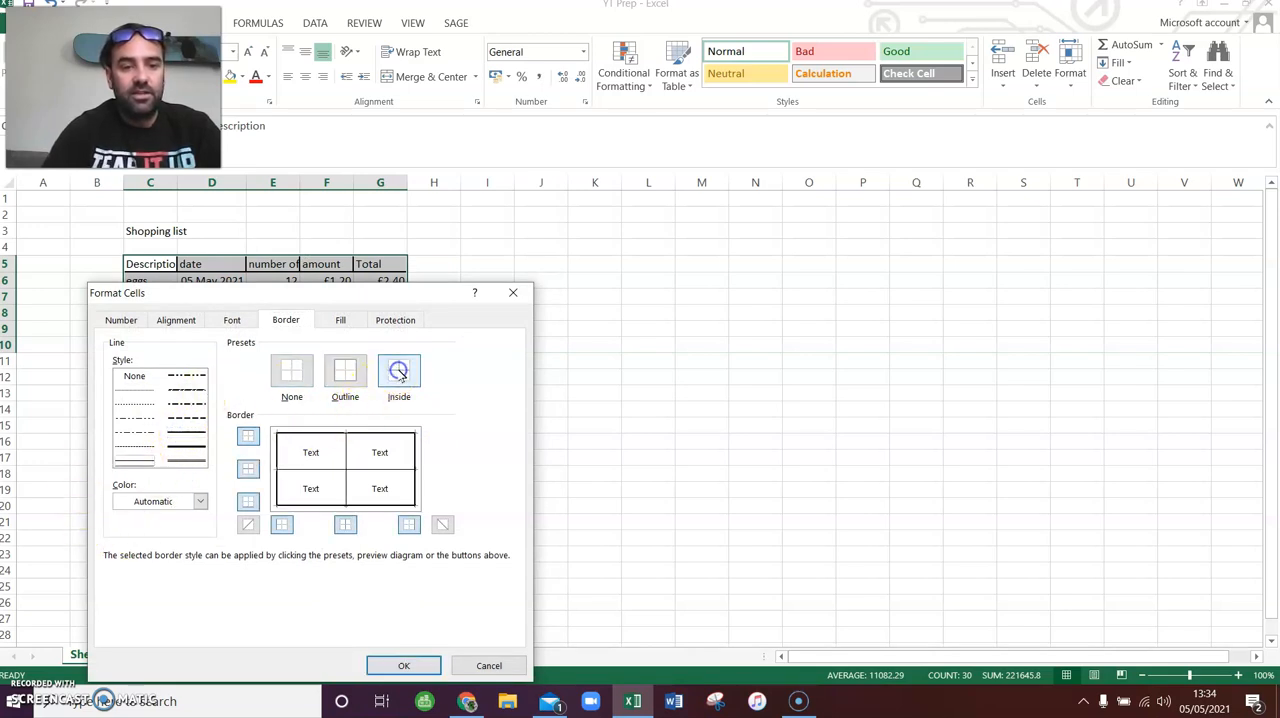
click(412, 668)
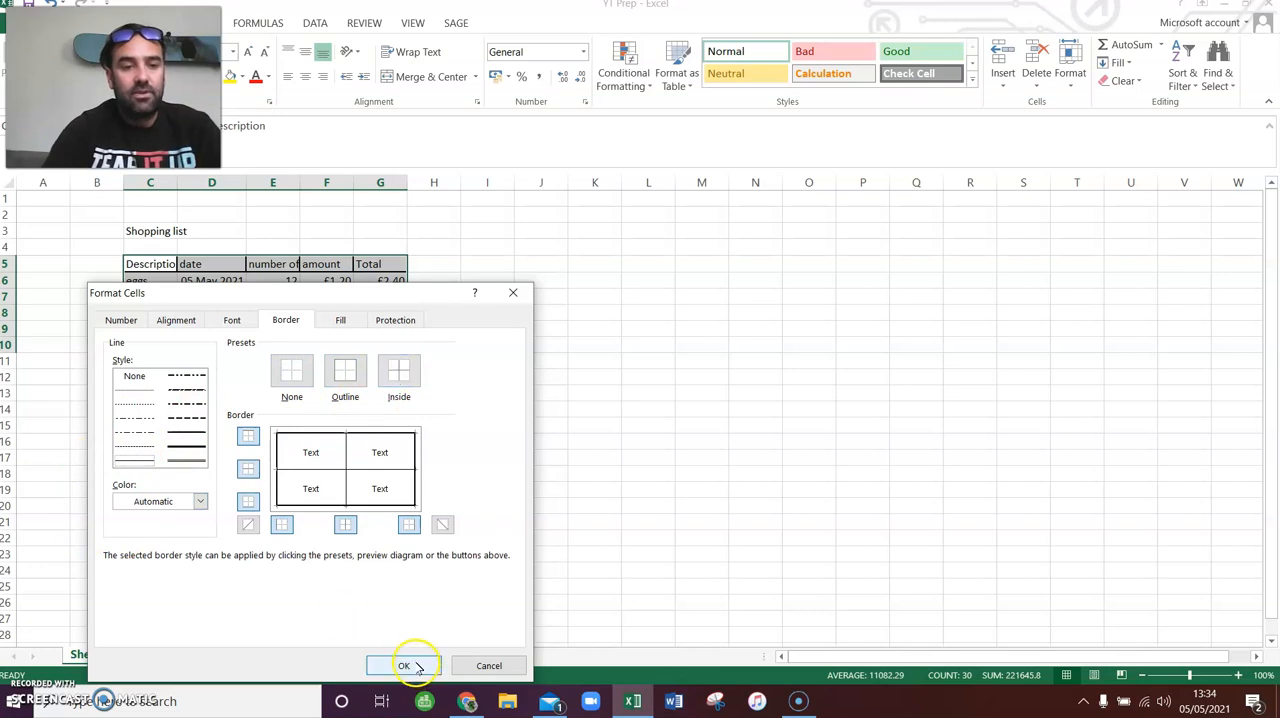
click(415, 666)
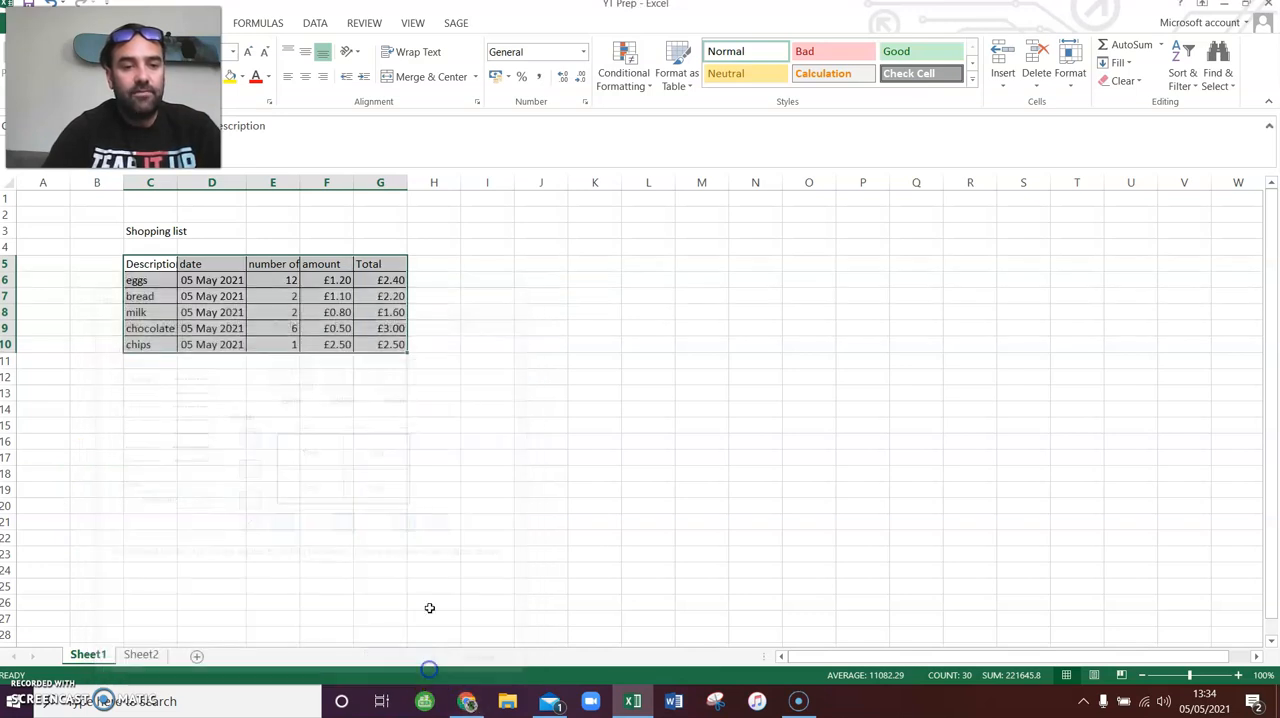
click(476, 473)
- Give the header row C5 to G5 a medium solid outline border
drag(125, 262, 382, 265)
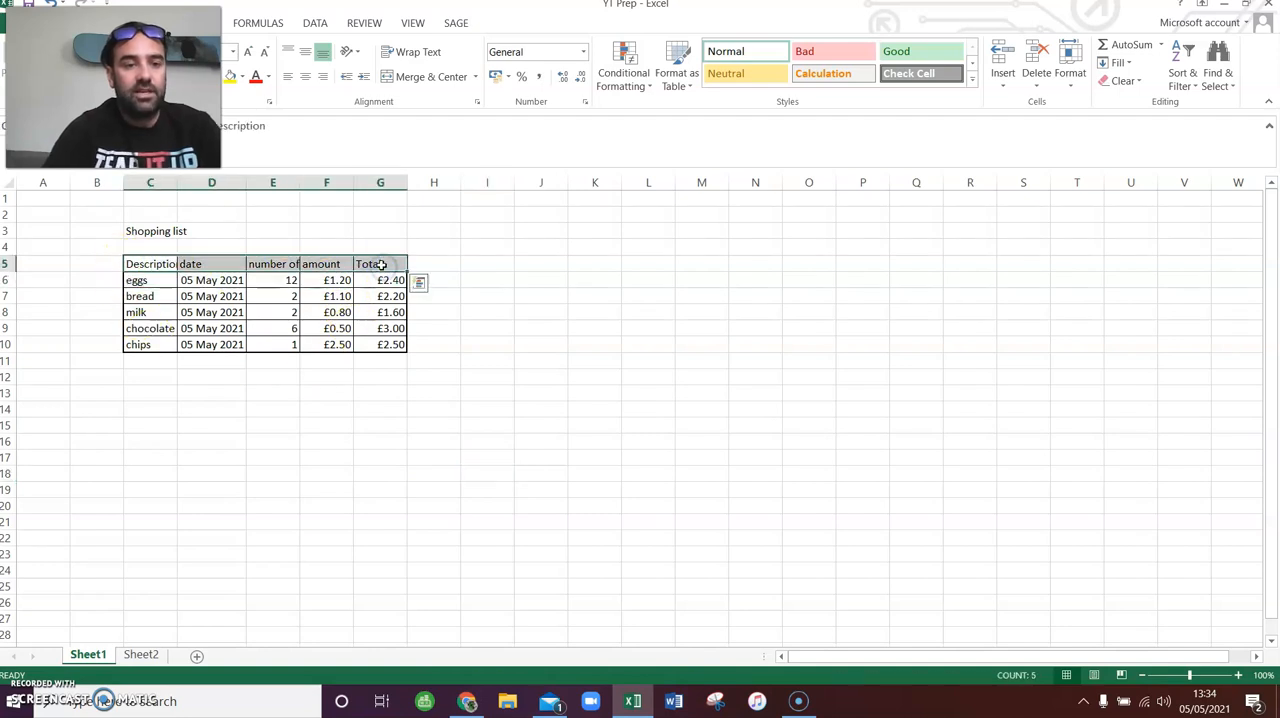
right_click(382, 265)
click(480, 527)
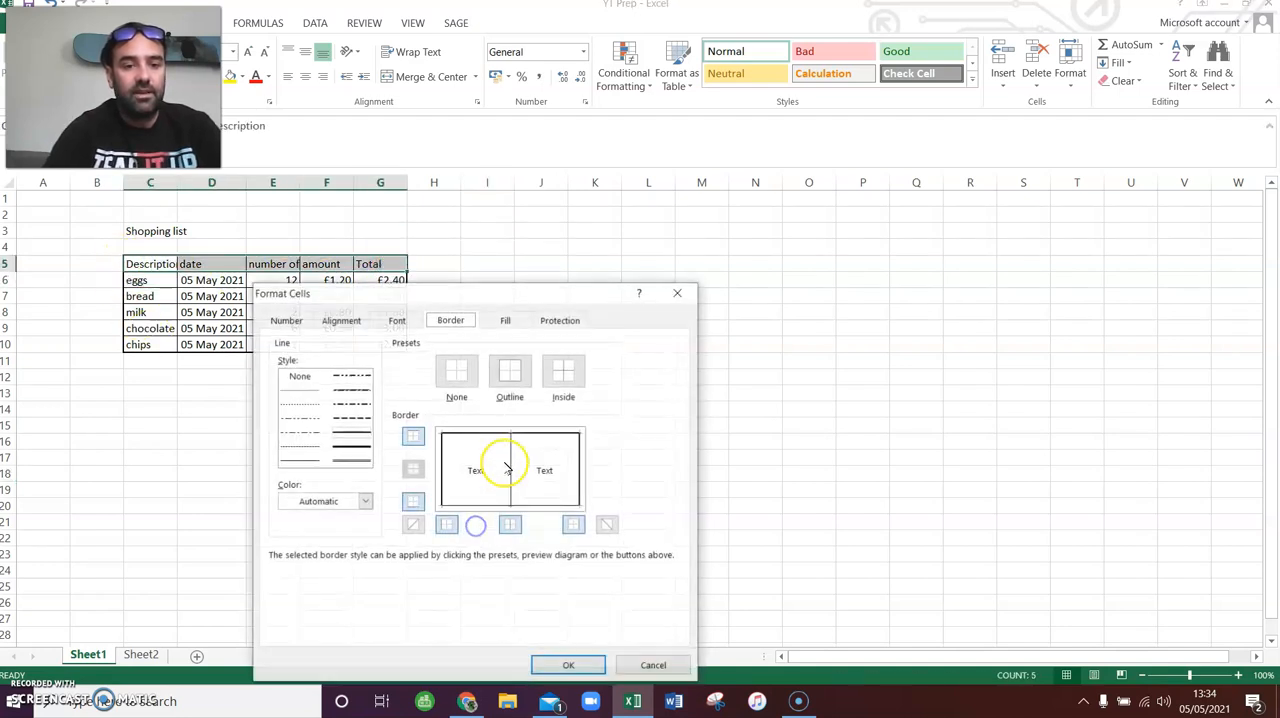
click(350, 432)
click(510, 370)
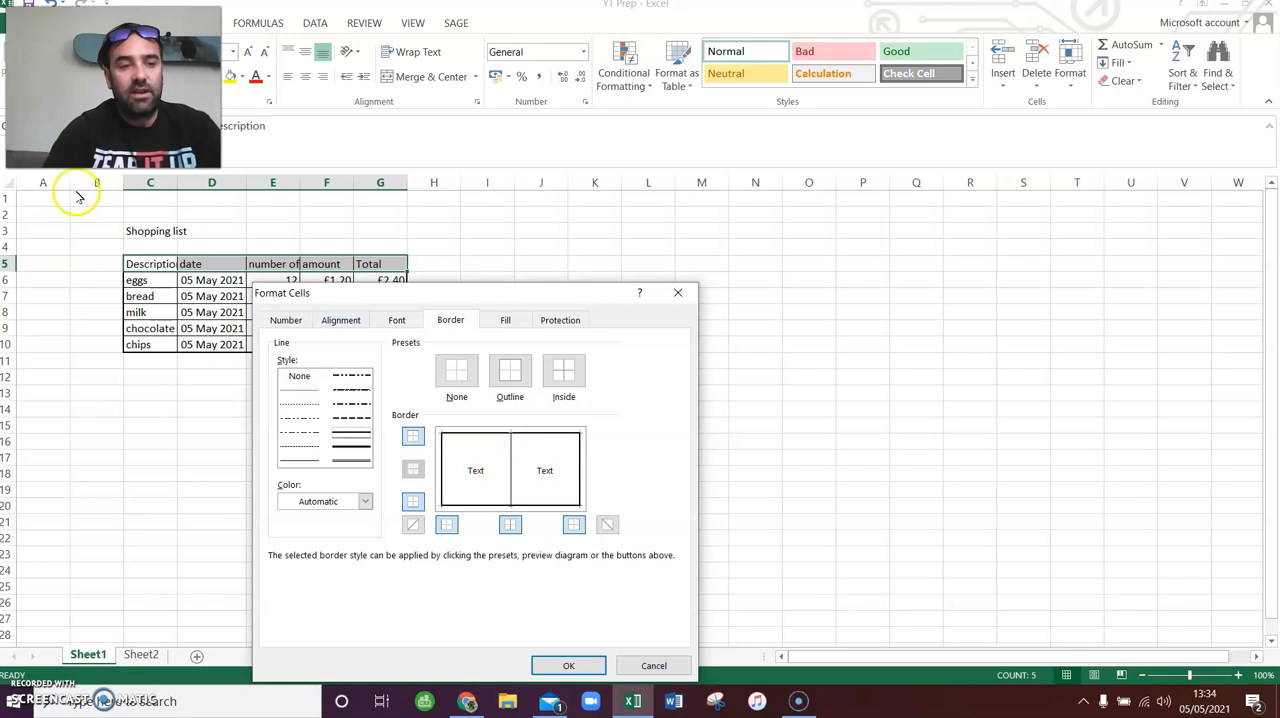
click(568, 665)
click(207, 410)
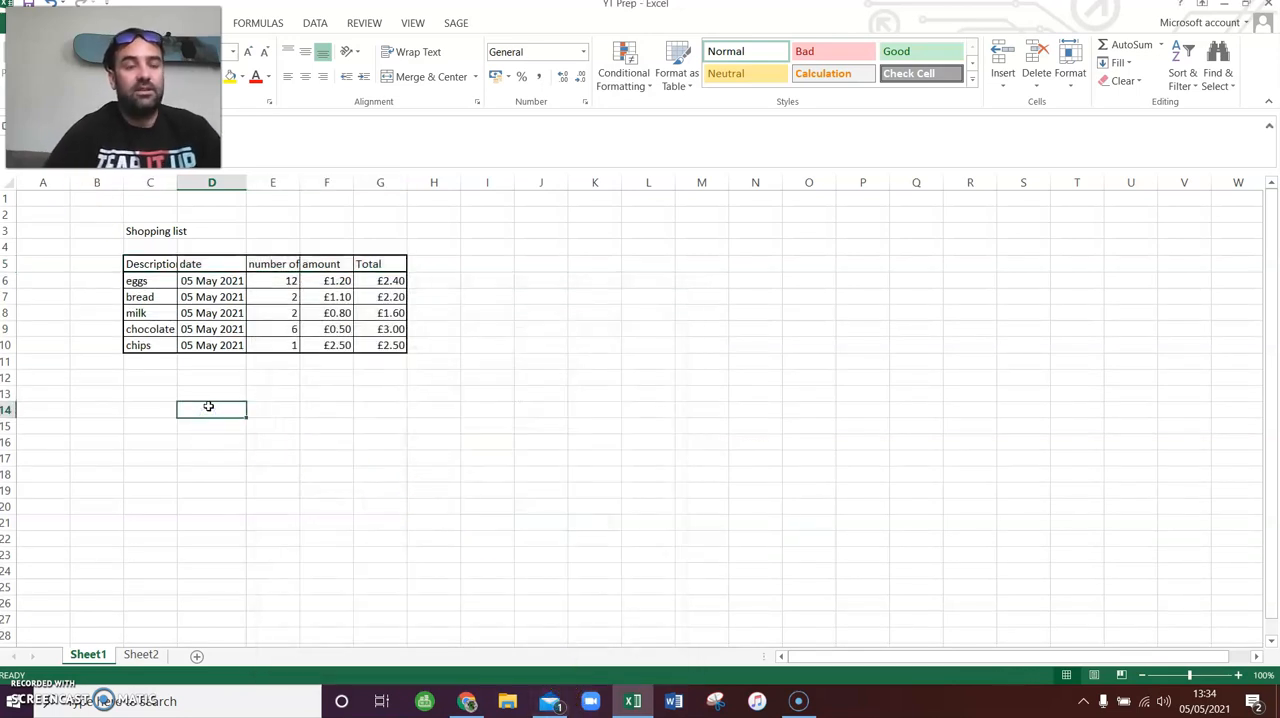
- Add a medium solid outline border around the "Shopping list" title cell C3
click(158, 232)
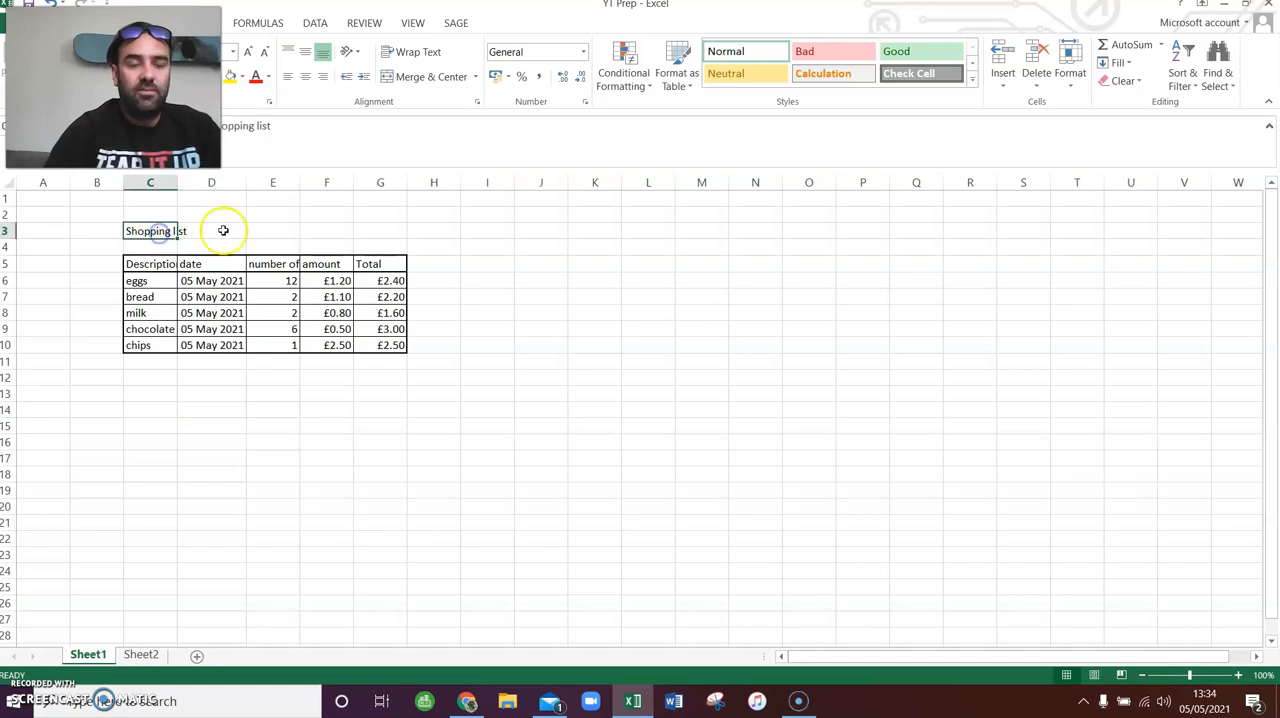
right_click(146, 238)
click(199, 495)
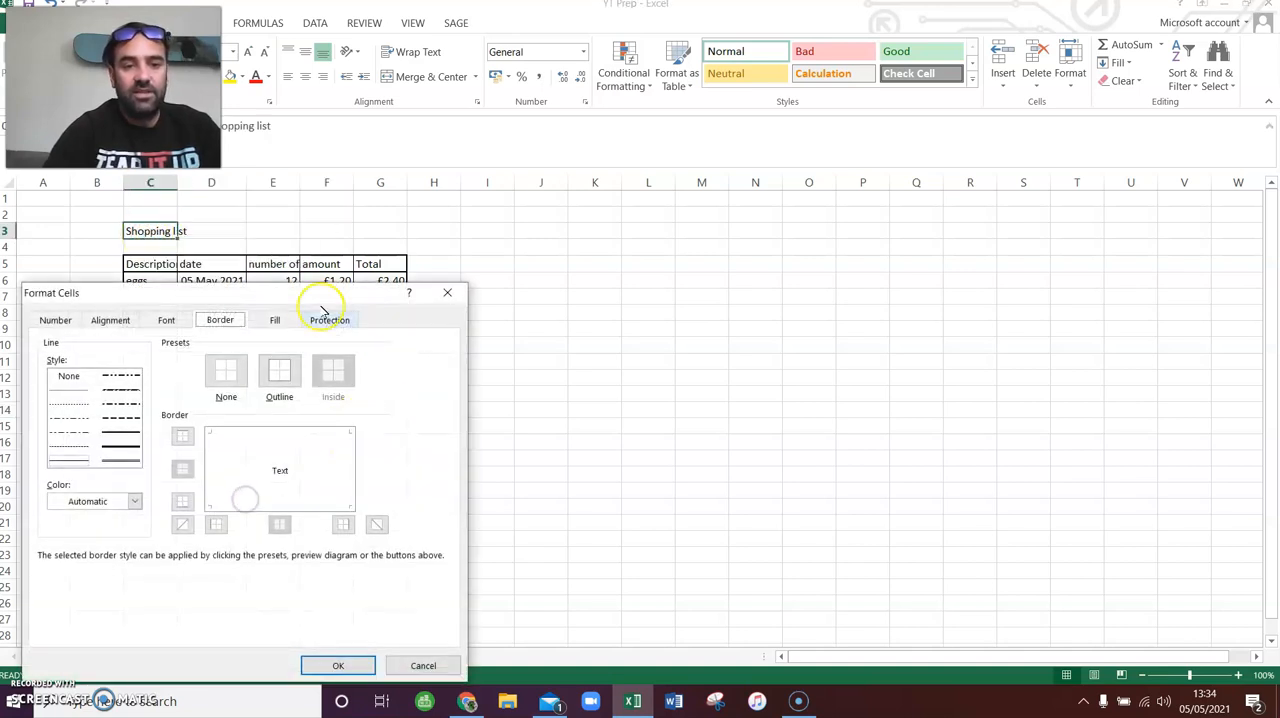
click(292, 375)
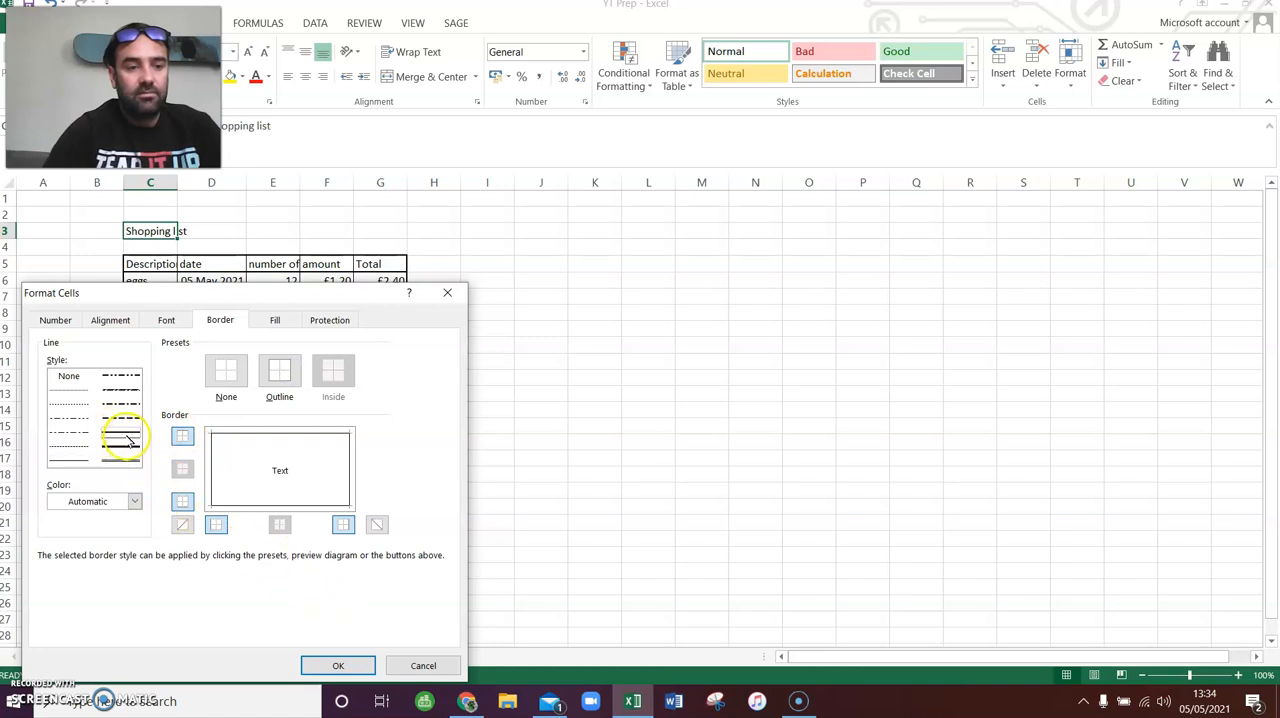
click(272, 370)
click(110, 430)
click(292, 367)
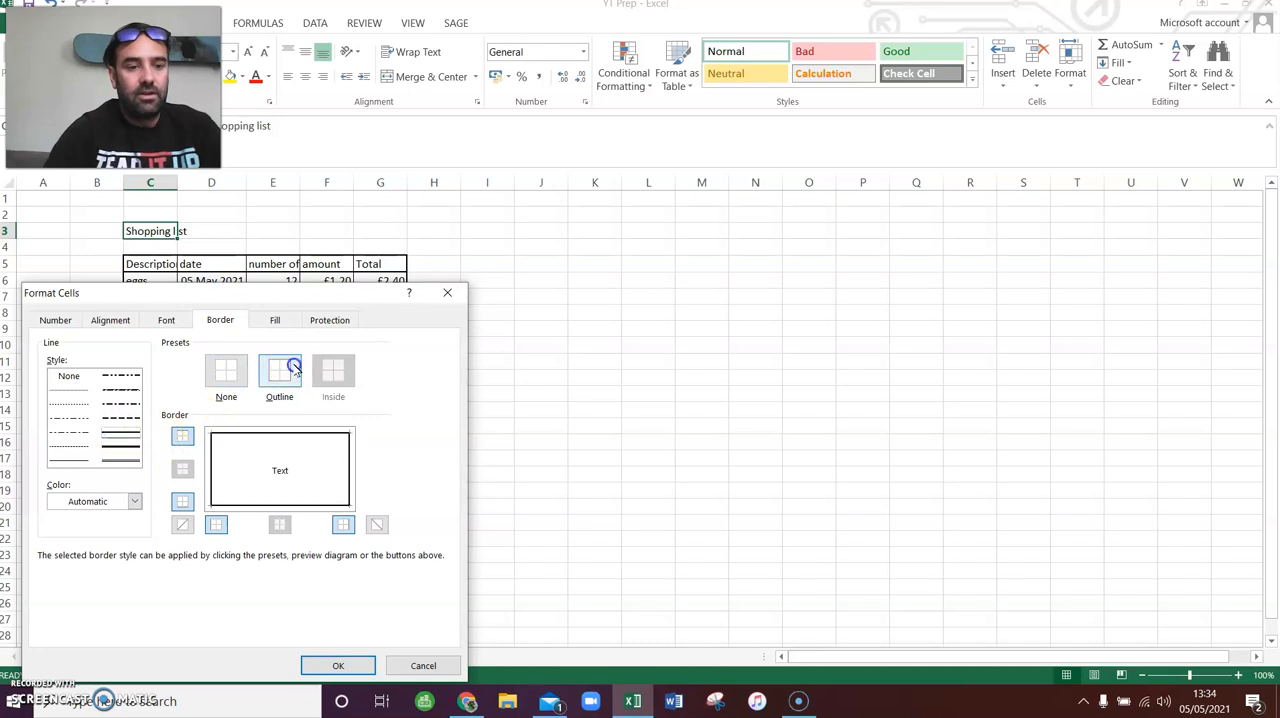
click(345, 665)
click(540, 427)
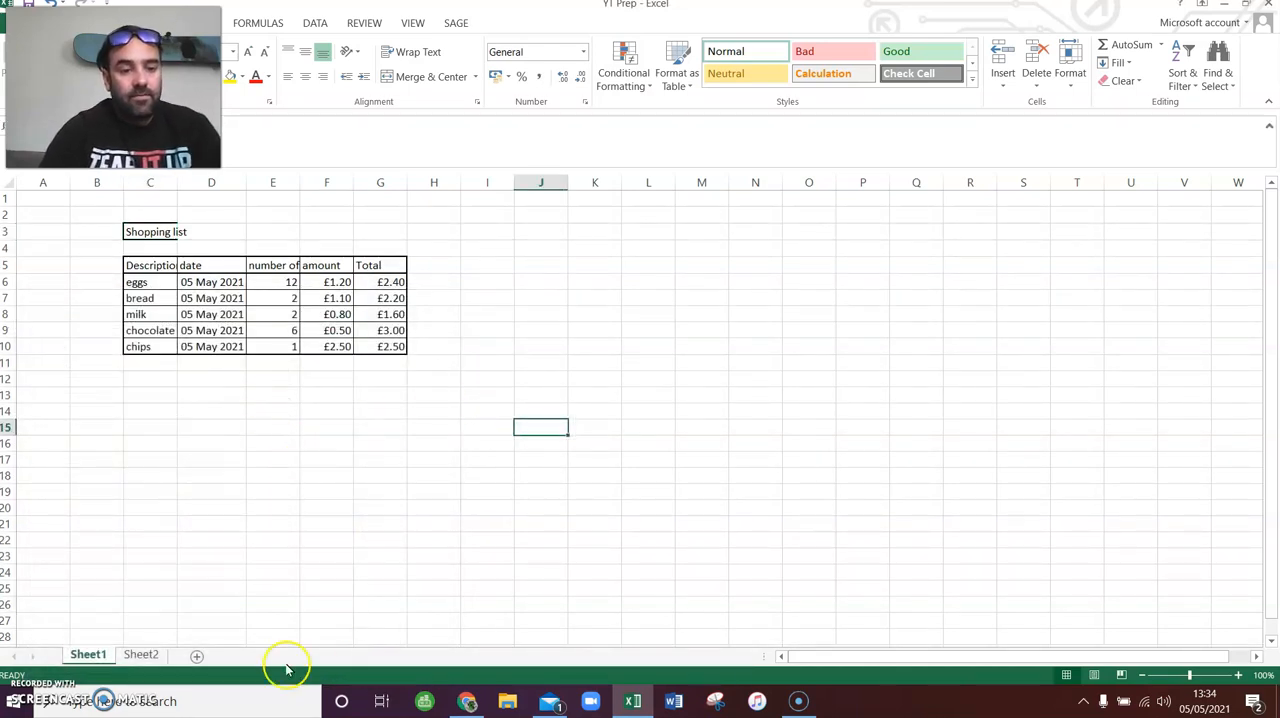
- Mark the "Format cells with boarders" task as done in cell F11 of Sheet2
click(155, 654)
text(done)
key(Return)
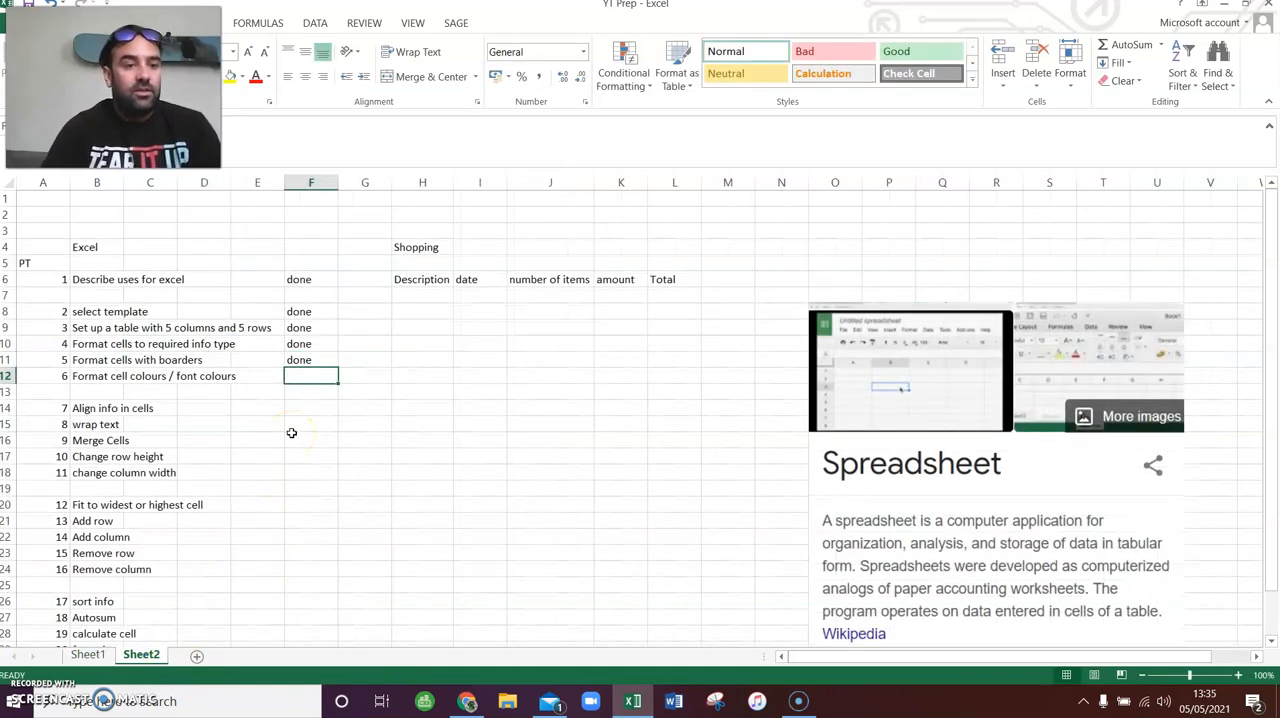
- Change the font colour of the chips amount in cell F10 on Sheet1 to red
click(87, 654)
click(183, 298)
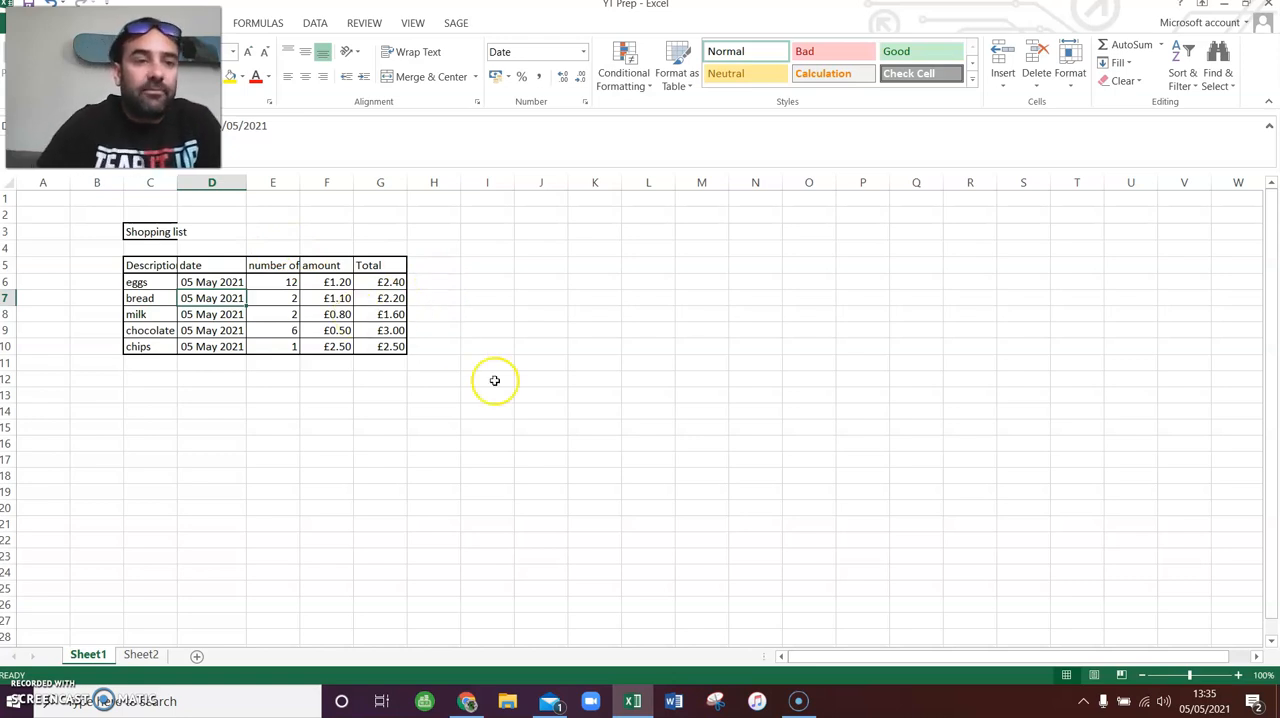
click(350, 346)
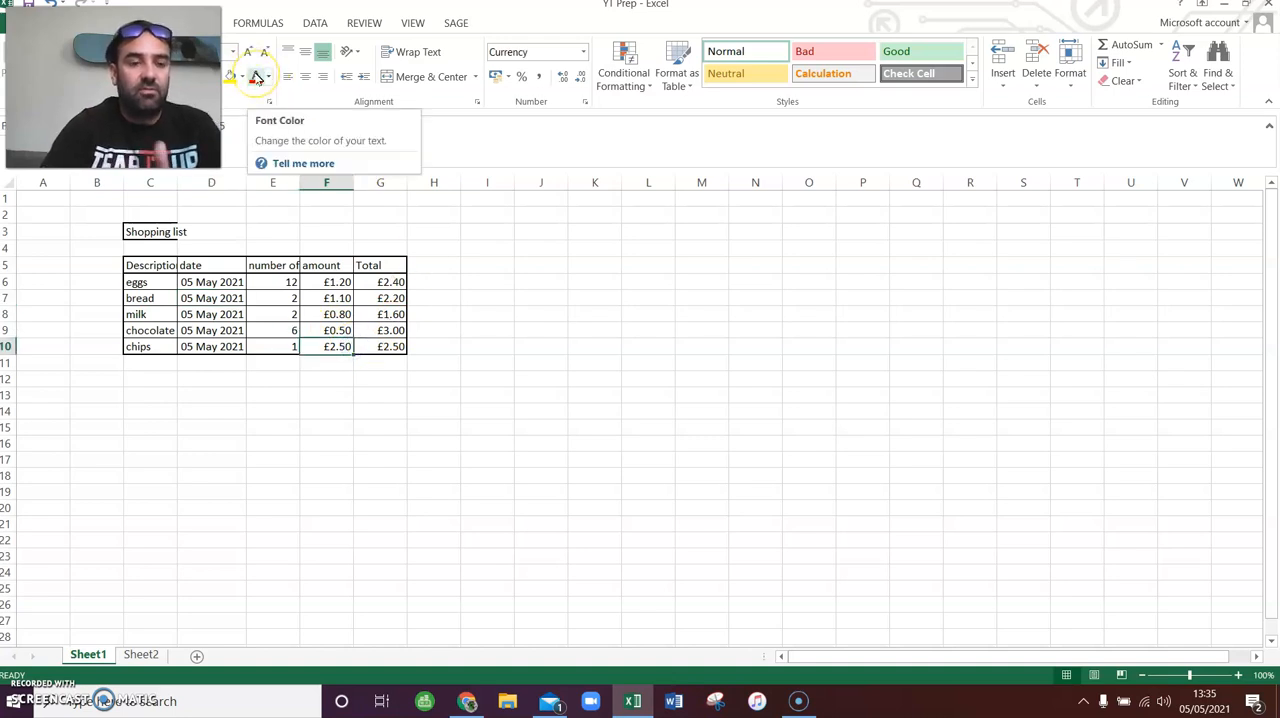
click(256, 77)
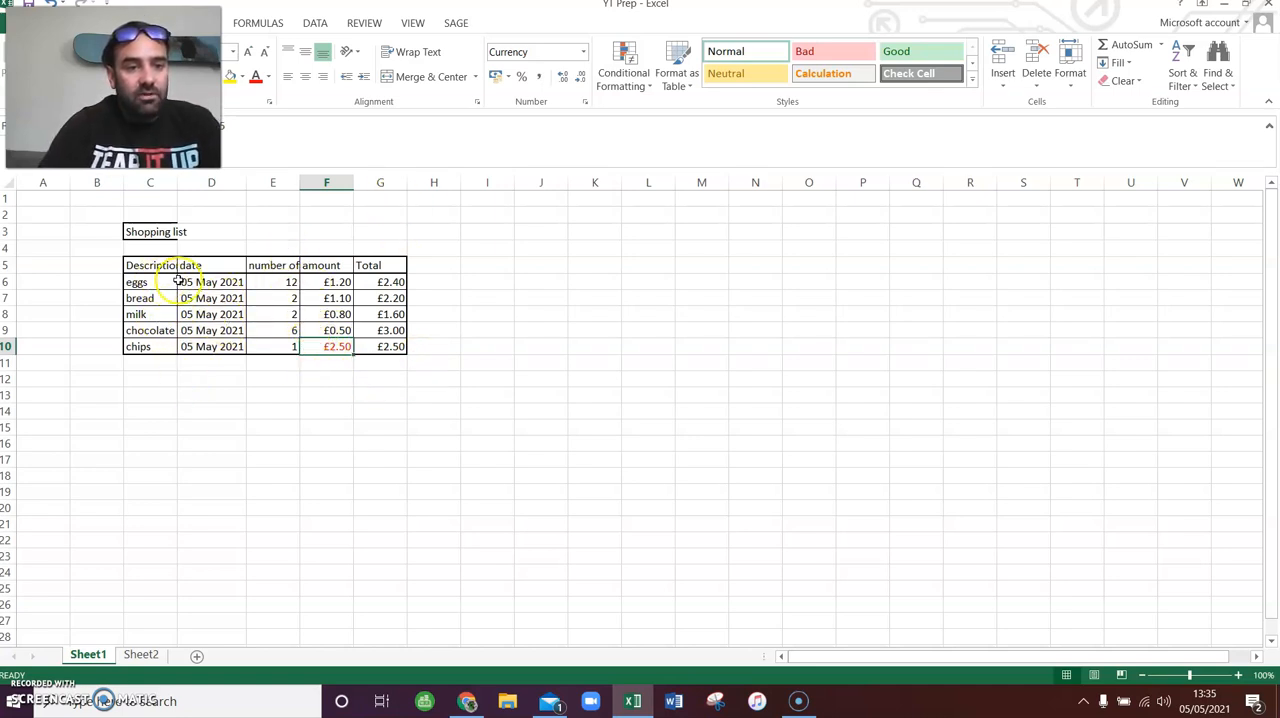
- Fill the bread date cell D7 with yellow, and extend the fill to the whole bread row C7 to G7
click(211, 298)
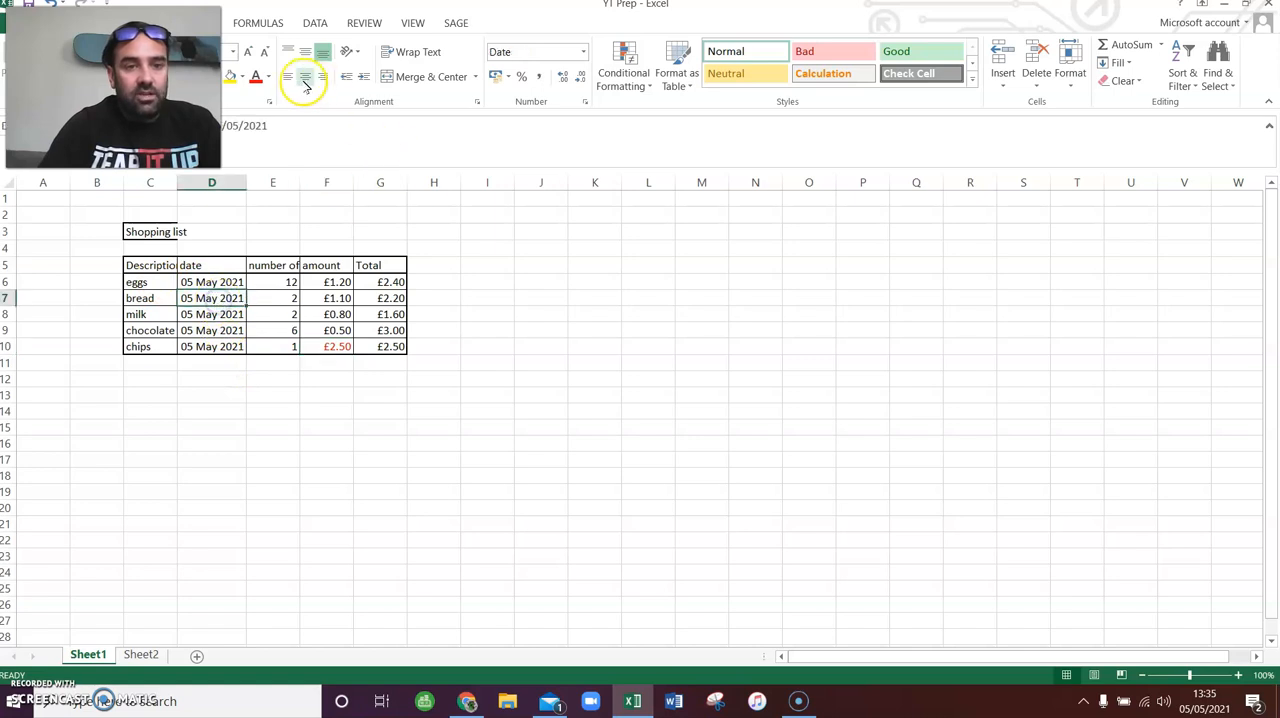
click(233, 77)
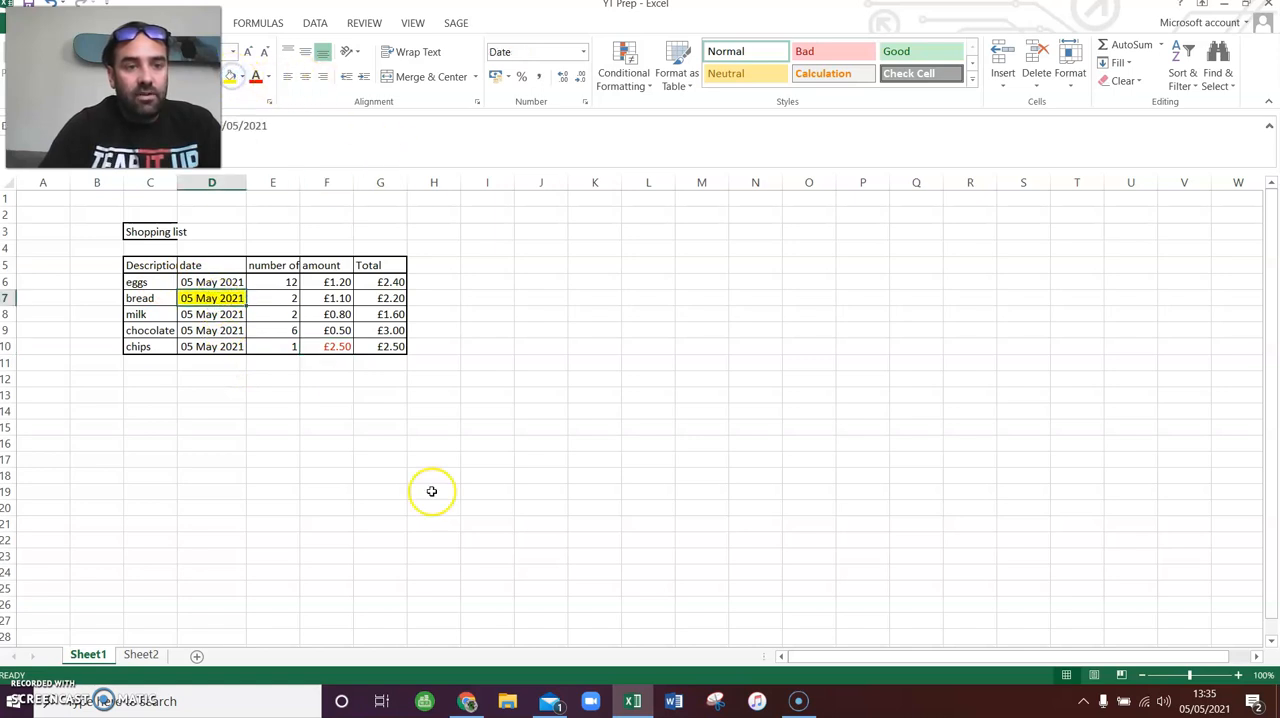
click(418, 410)
drag(152, 297, 389, 295)
click(233, 77)
click(570, 367)
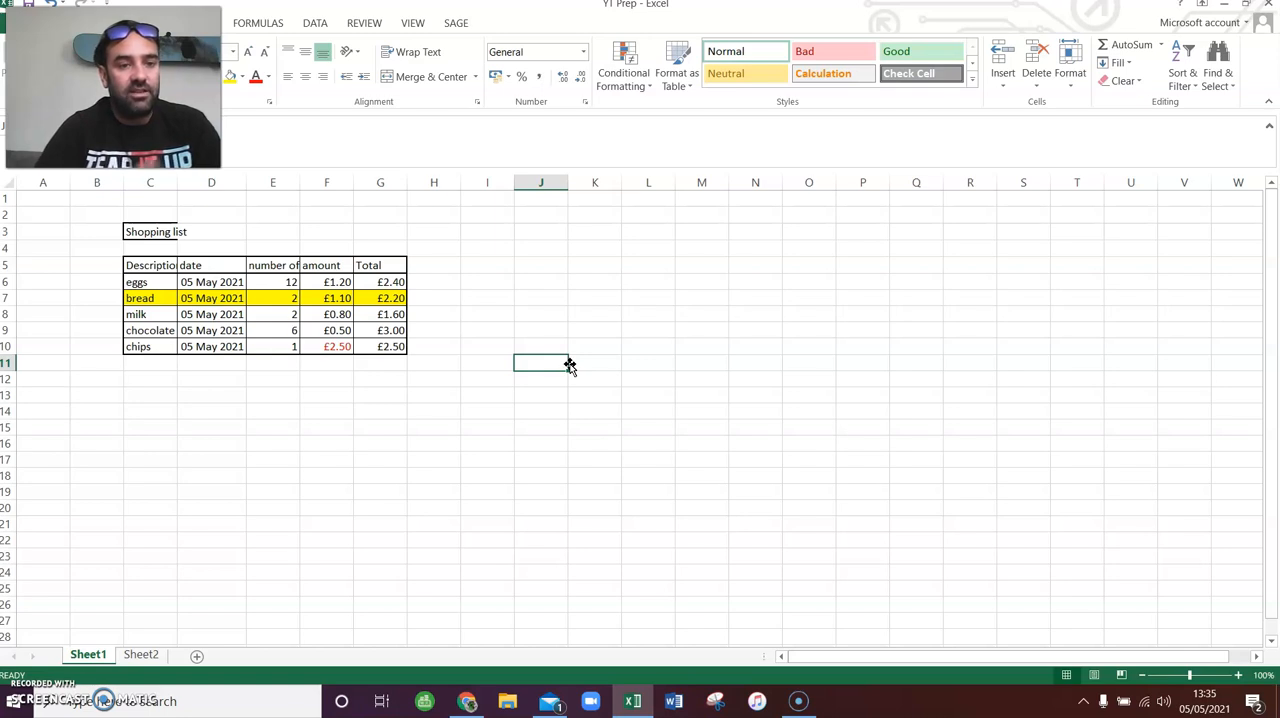
- Set the font style of the chips amount in cell F10 to Bold through the cell format settings
click(330, 347)
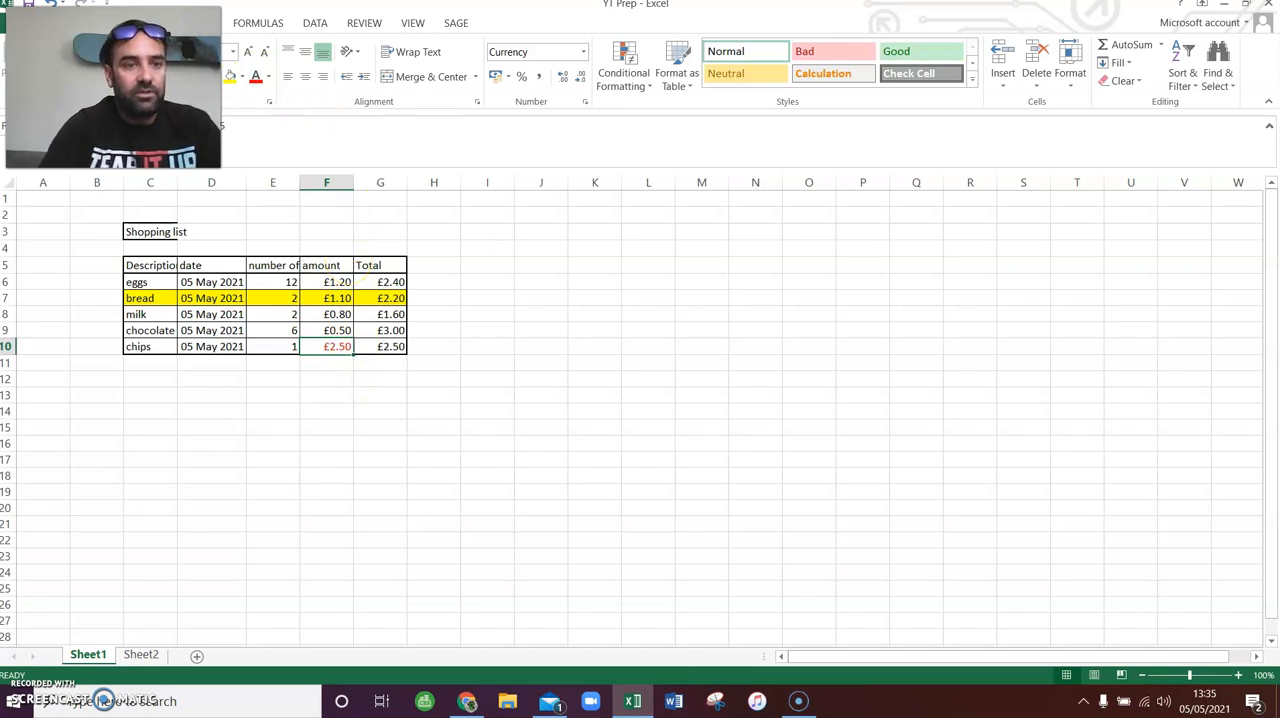
right_click(324, 348)
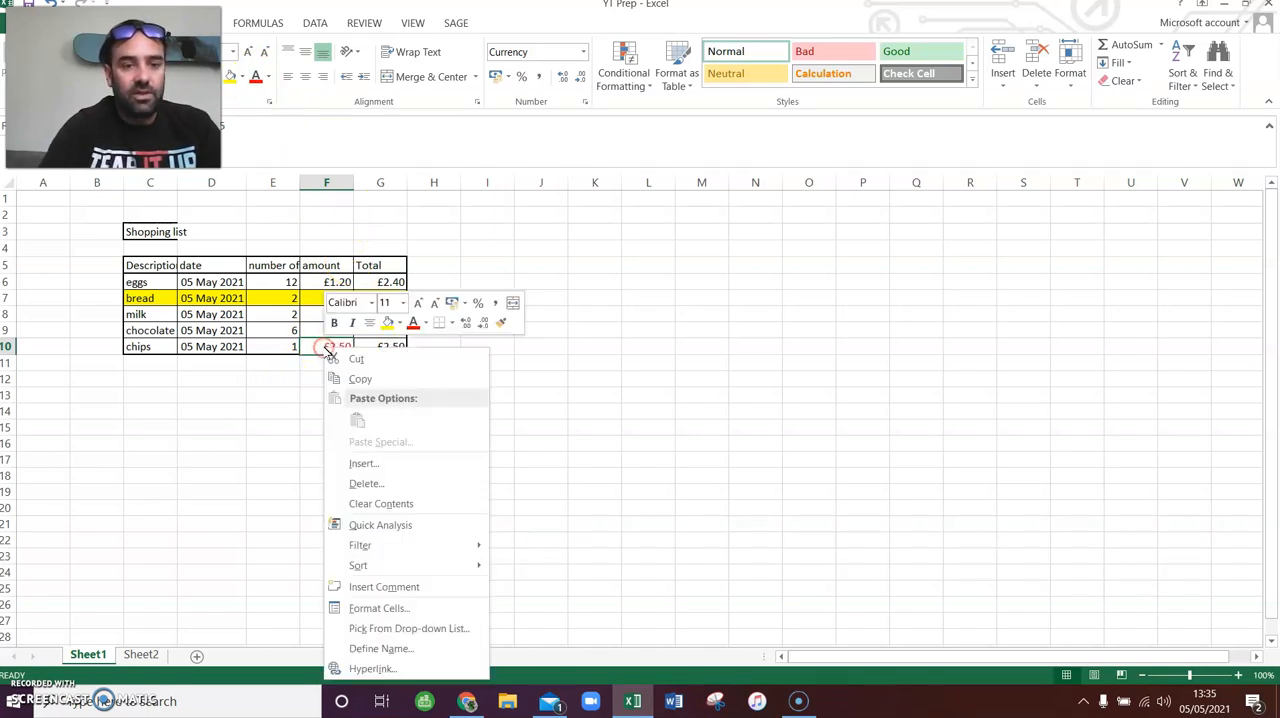
click(404, 610)
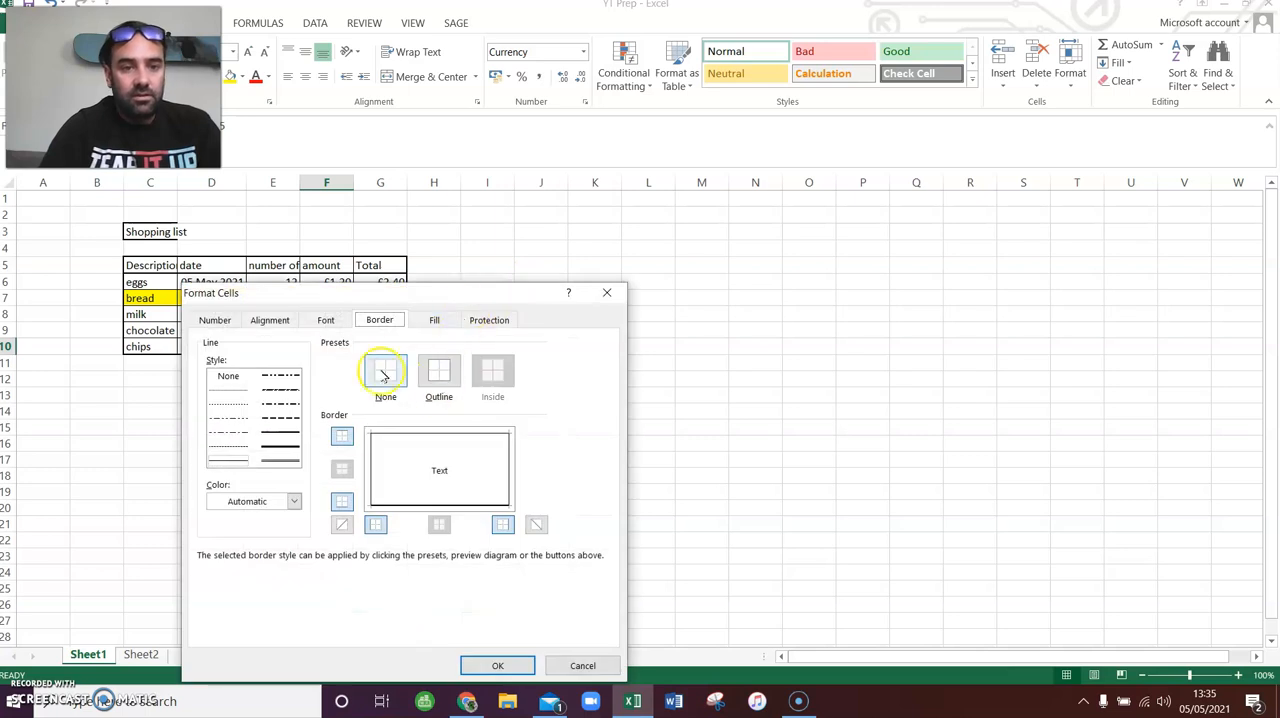
click(216, 320)
click(269, 320)
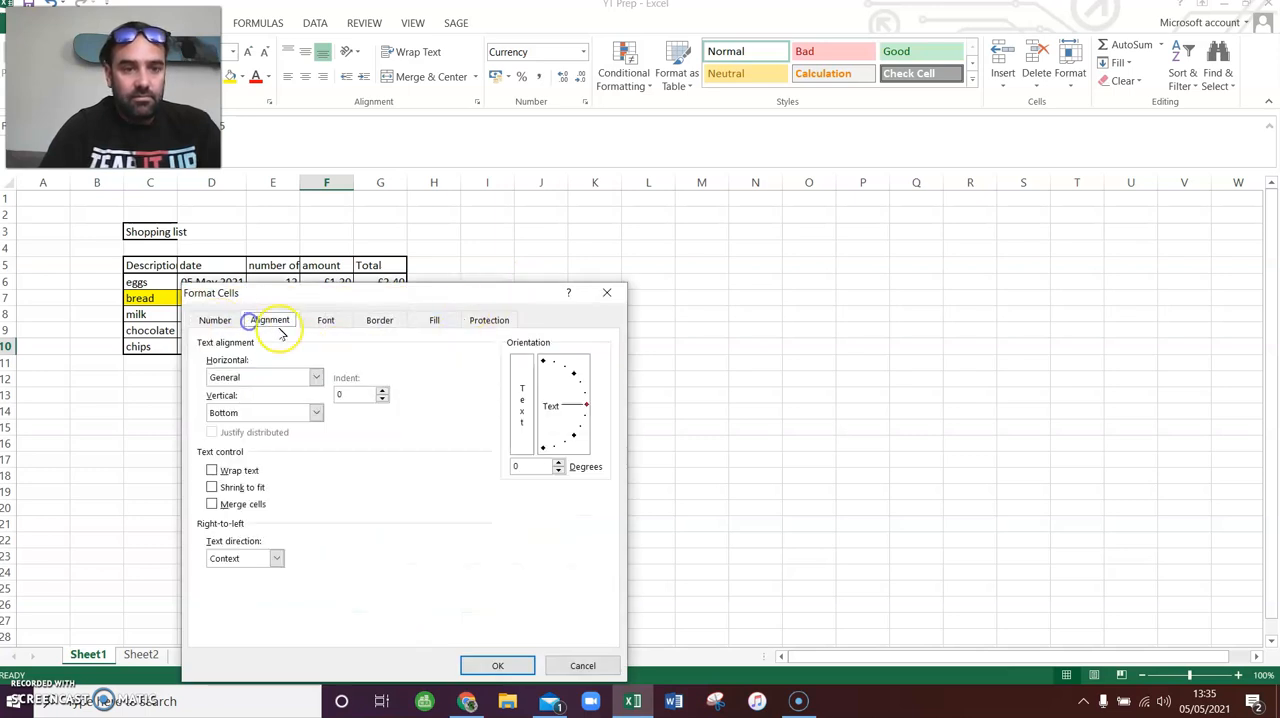
click(326, 320)
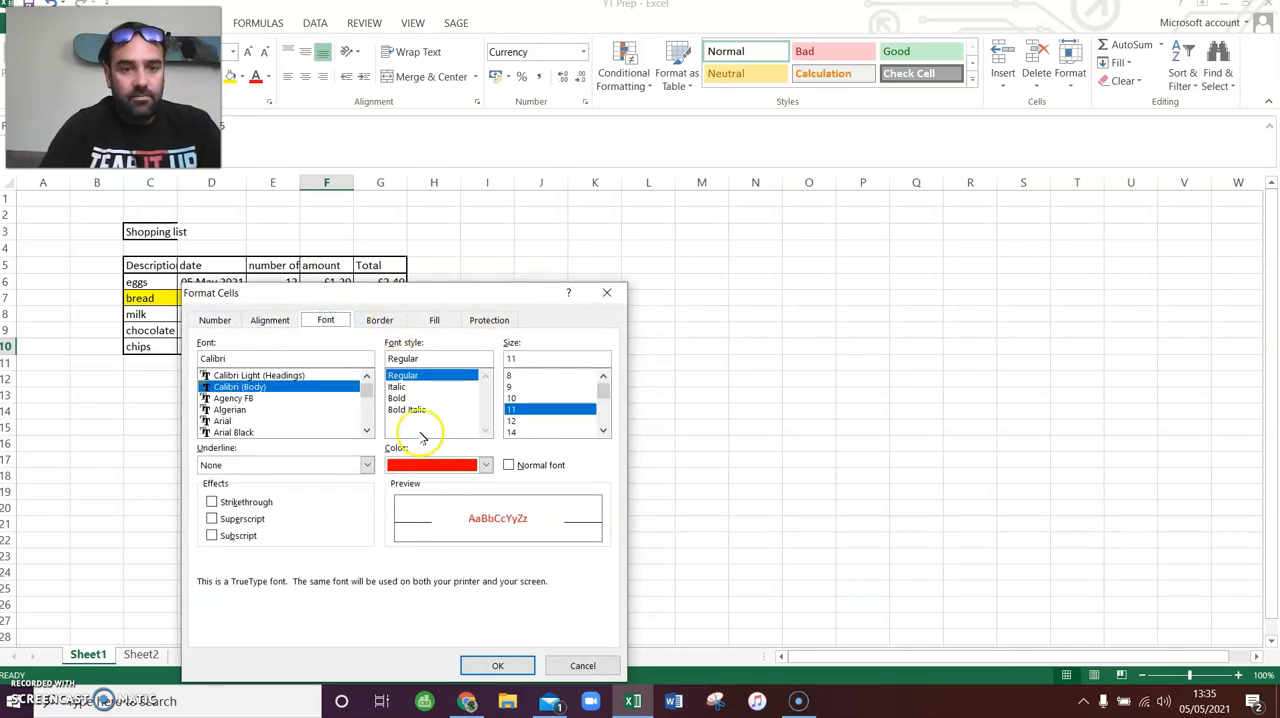
click(400, 398)
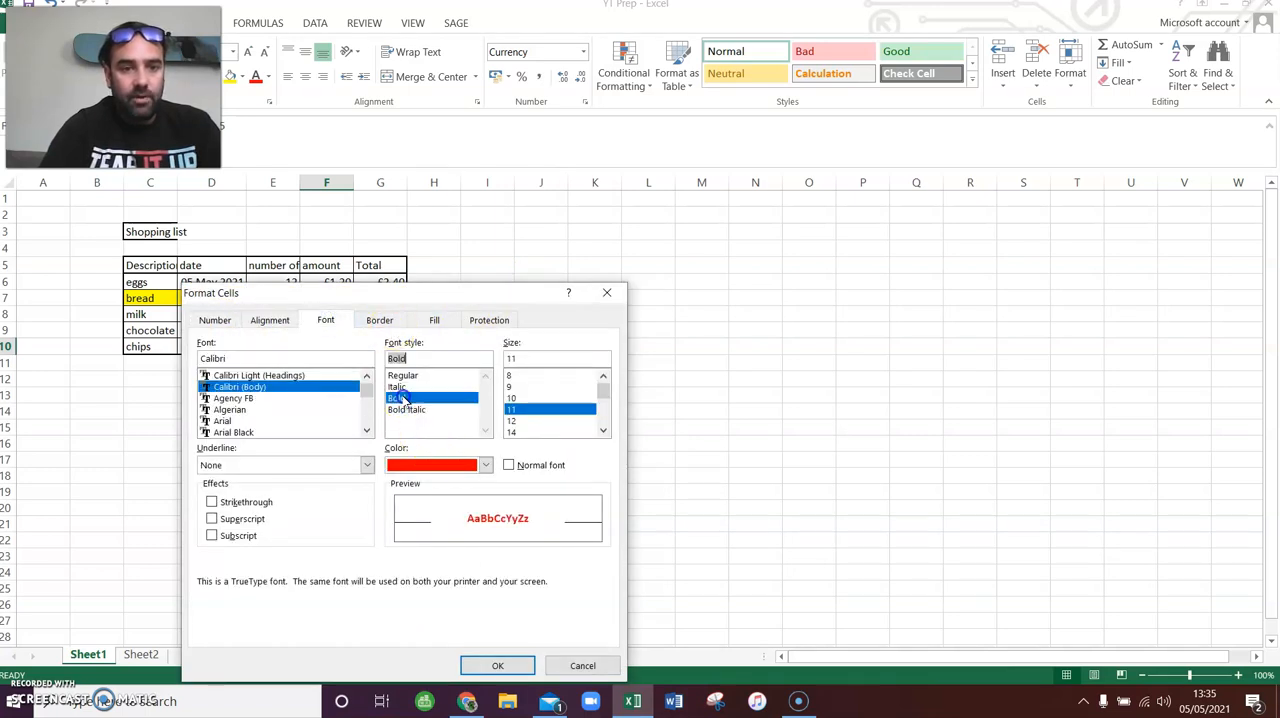
click(500, 662)
click(527, 398)
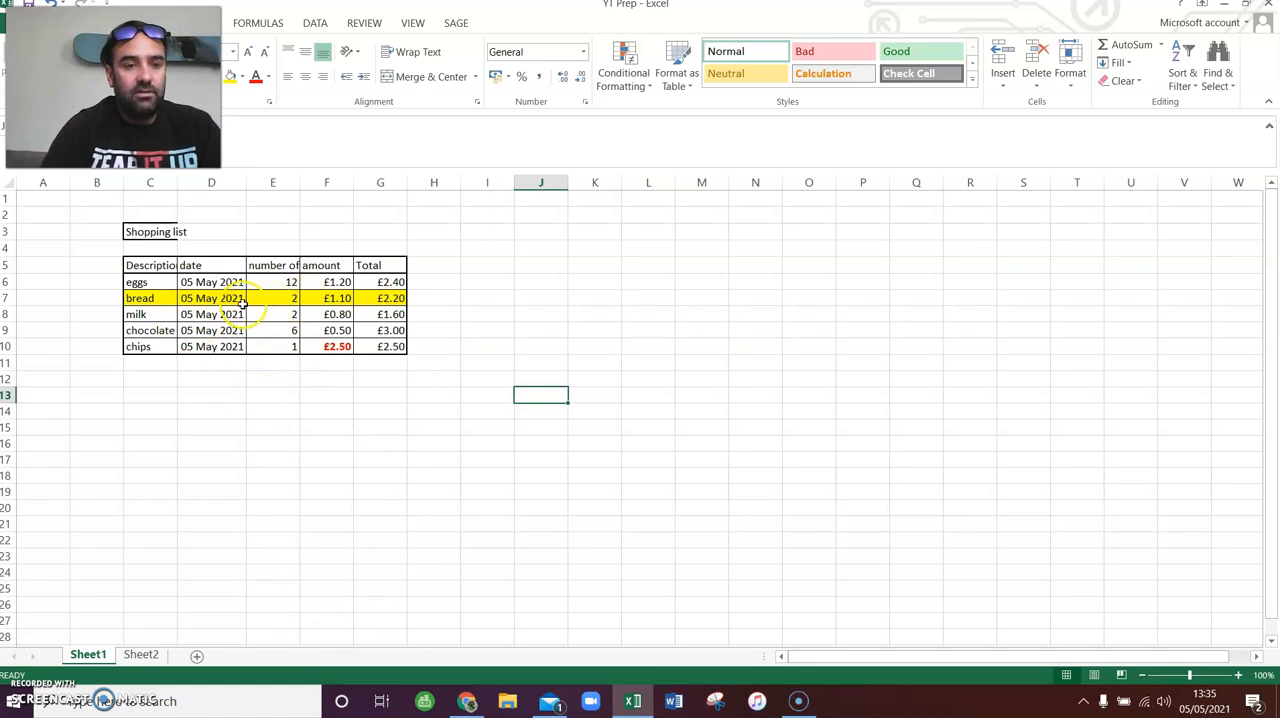
- Mark the "Format cell colours / font colours" task as done in cell F12 of Sheet2
click(141, 654)
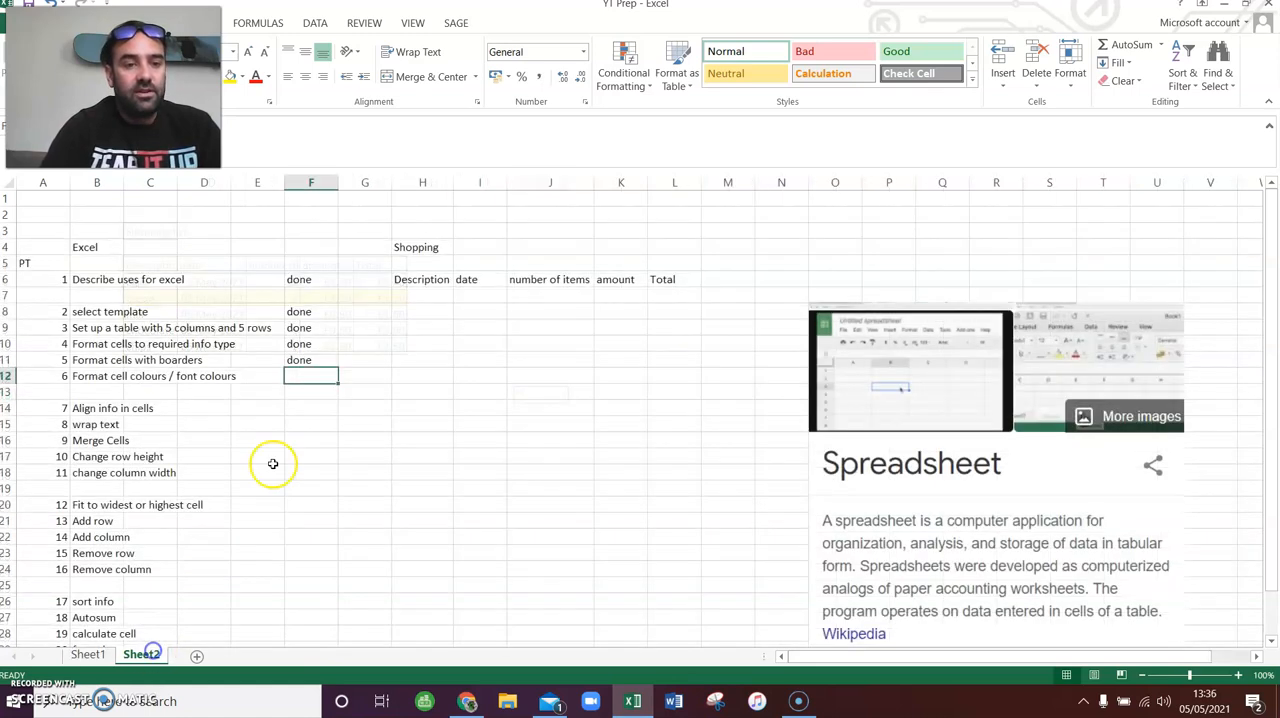
text(done)
key(Return)
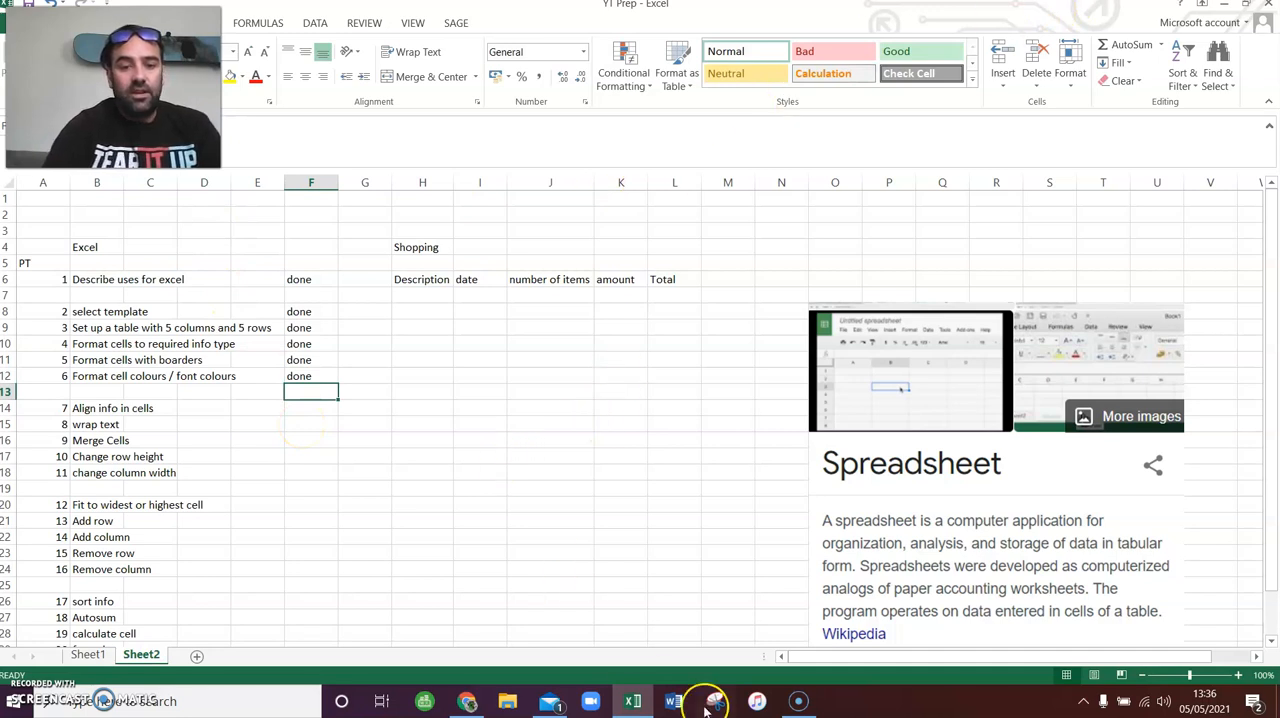
- Minimize the YT Prep workbook window to show the desktop
click(798, 703)
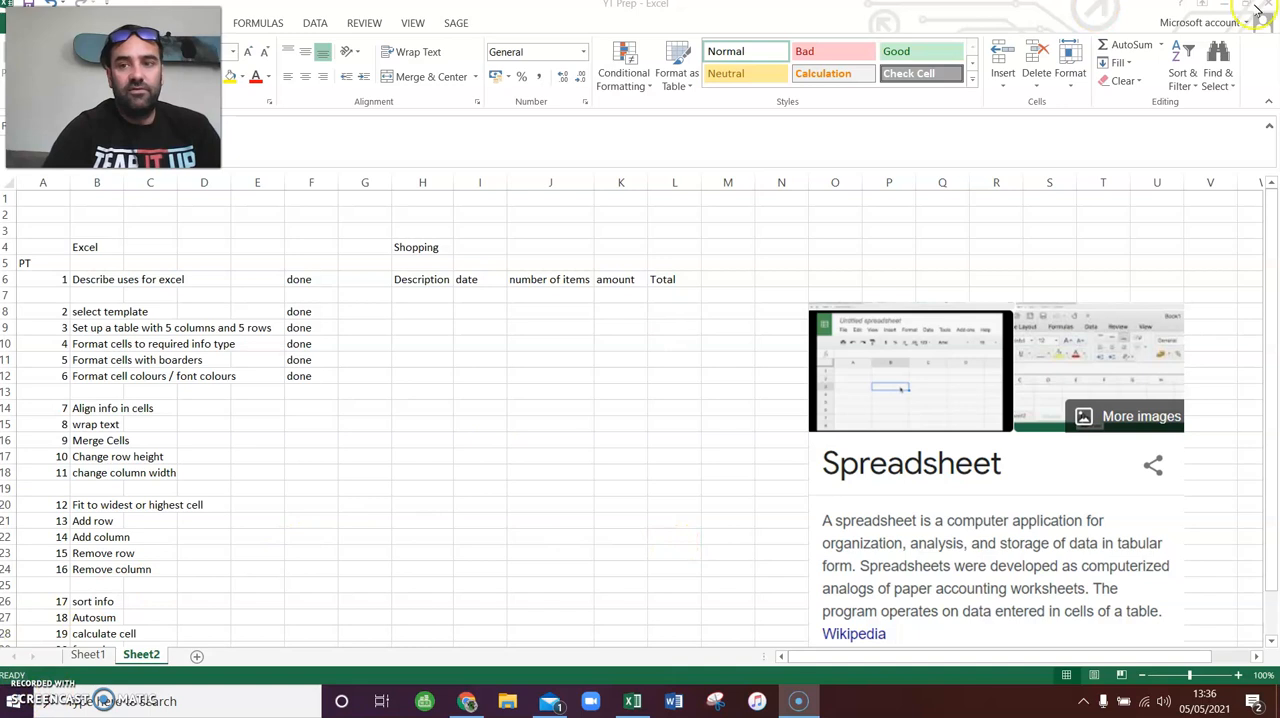
click(1200, 4)
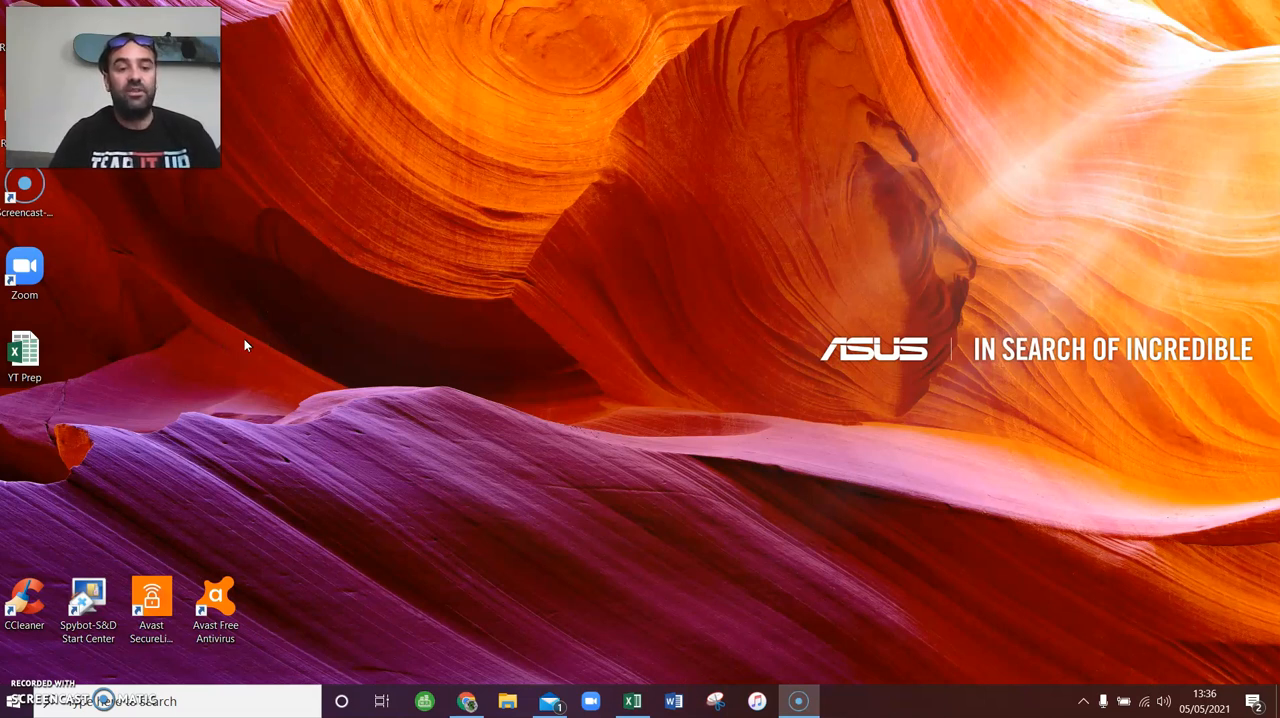
click(300, 305)
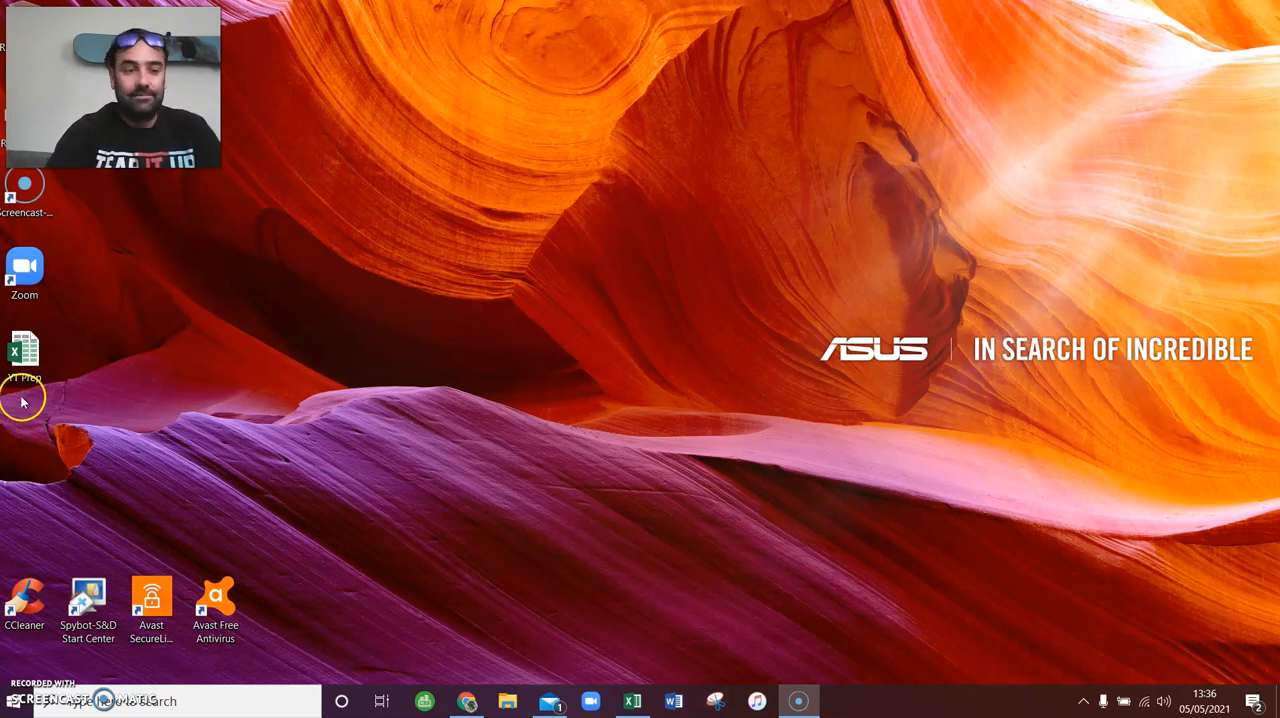
click(14, 701)
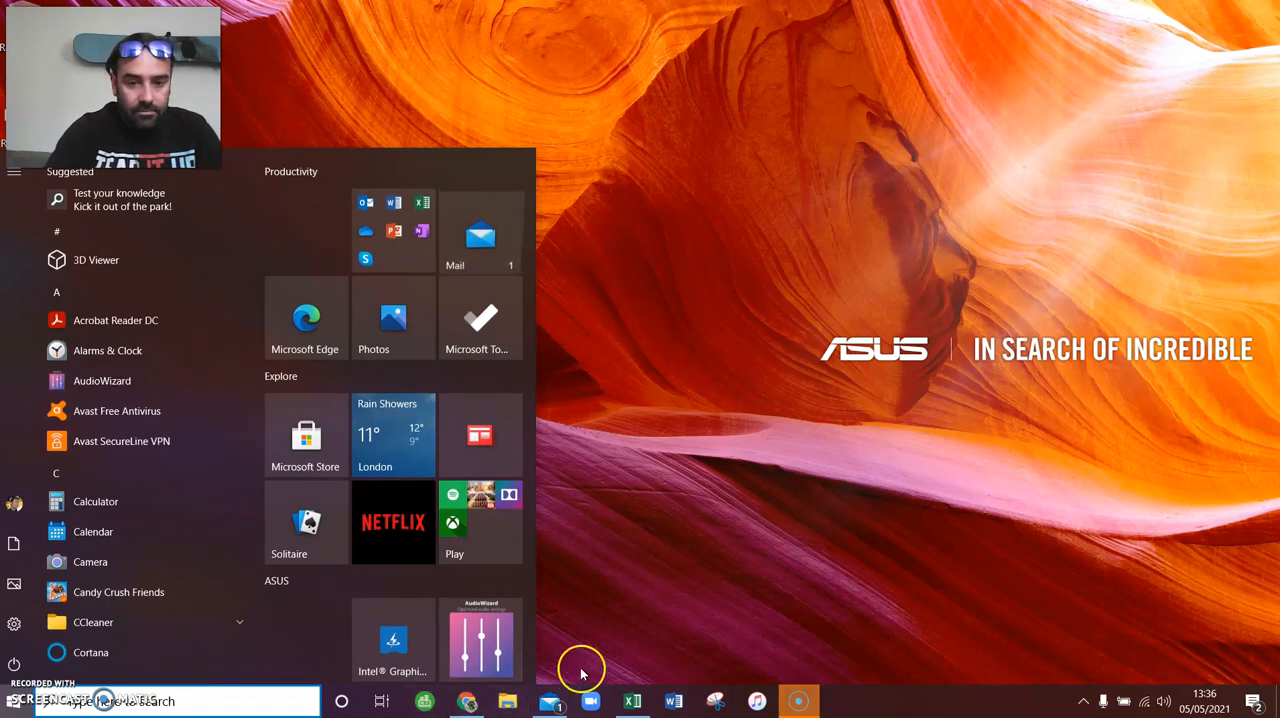
click(800, 701)
right_click(803, 706)
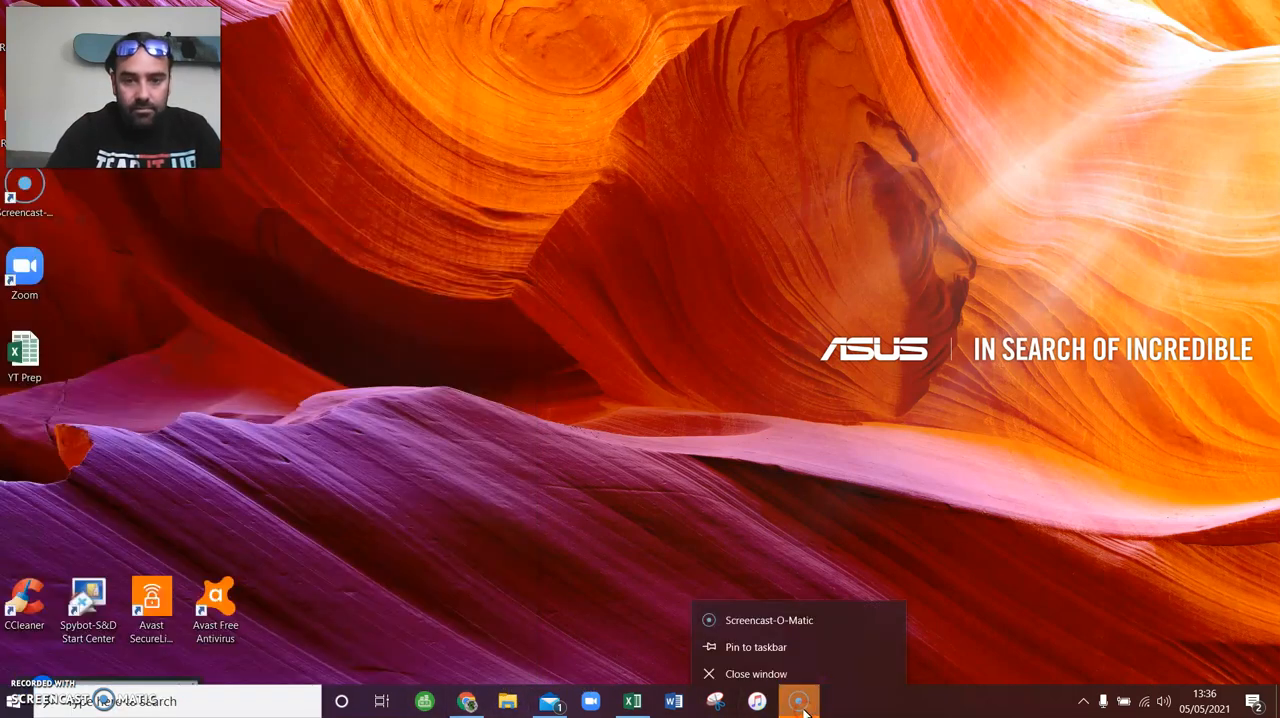
click(257, 214)
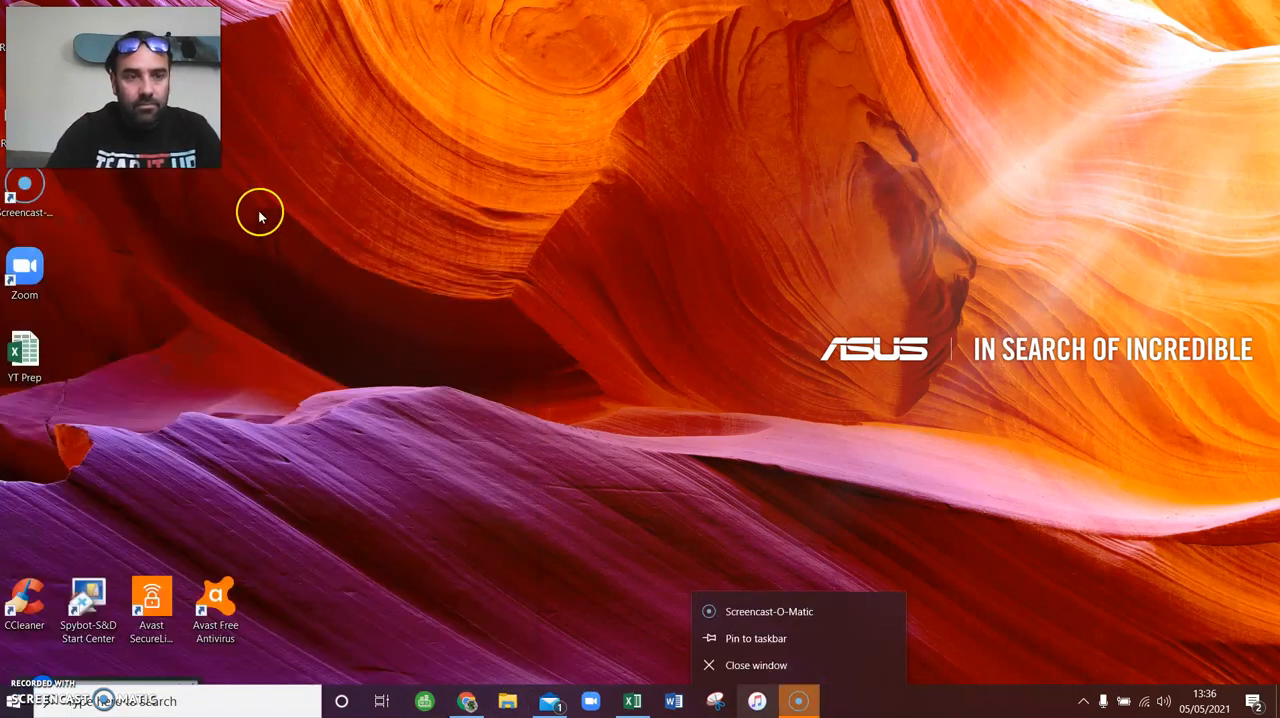